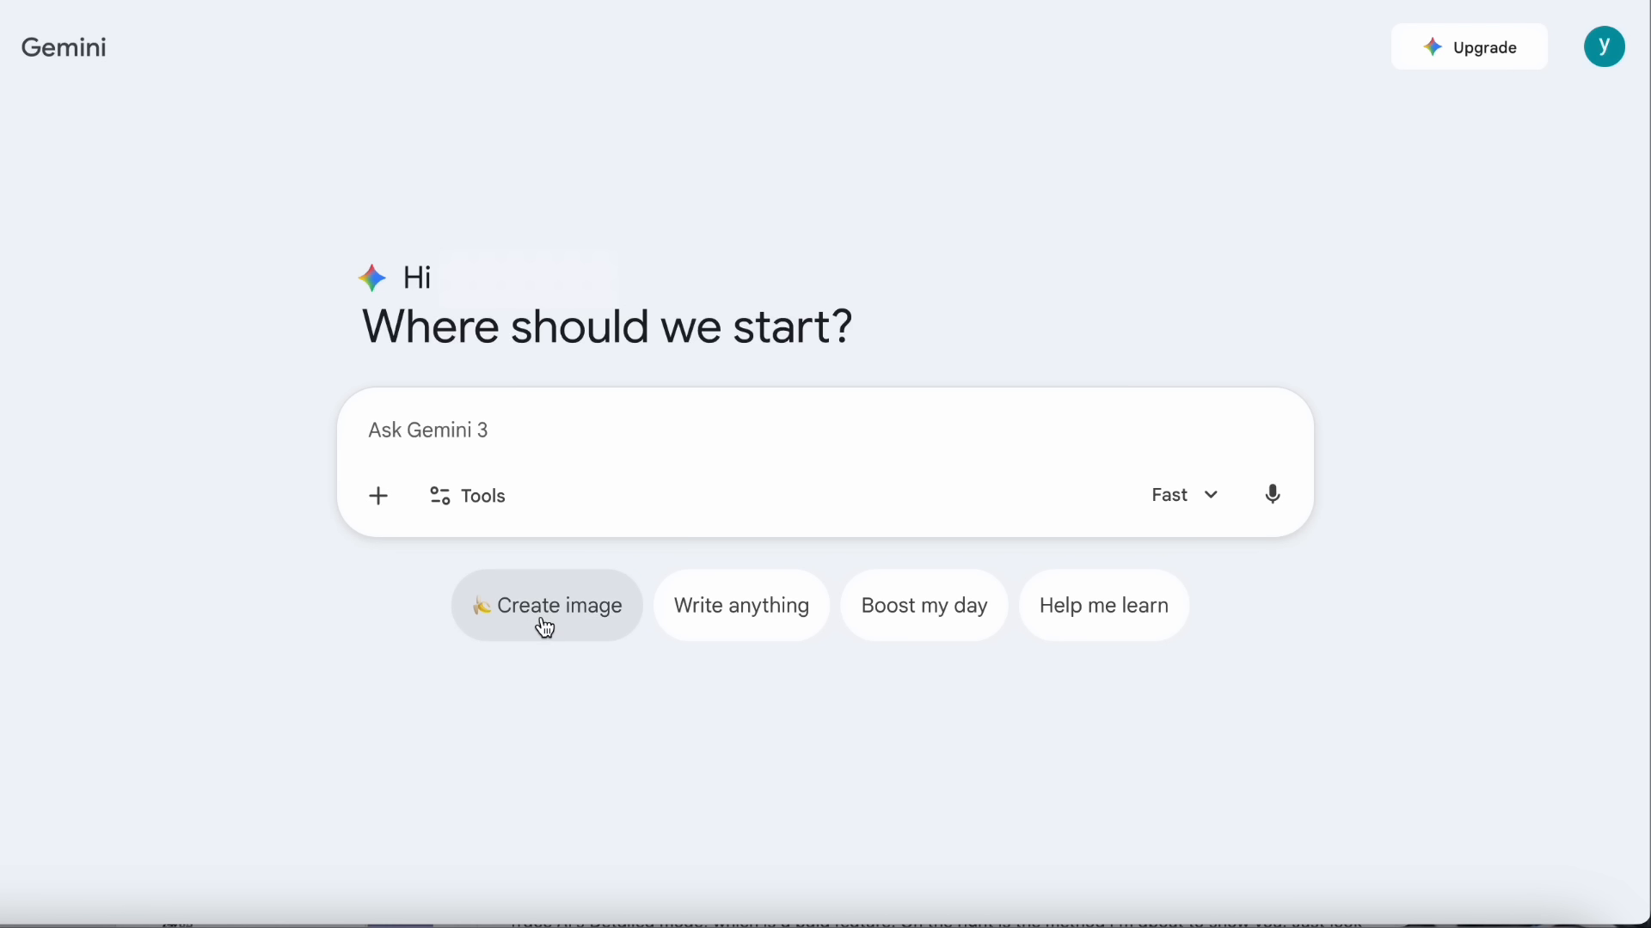
Upload the scanned caliper photo for image creation and request background removal and a pure black silhouette that keeps the nearby black block.
left_click(543, 620)
left_click(382, 502)
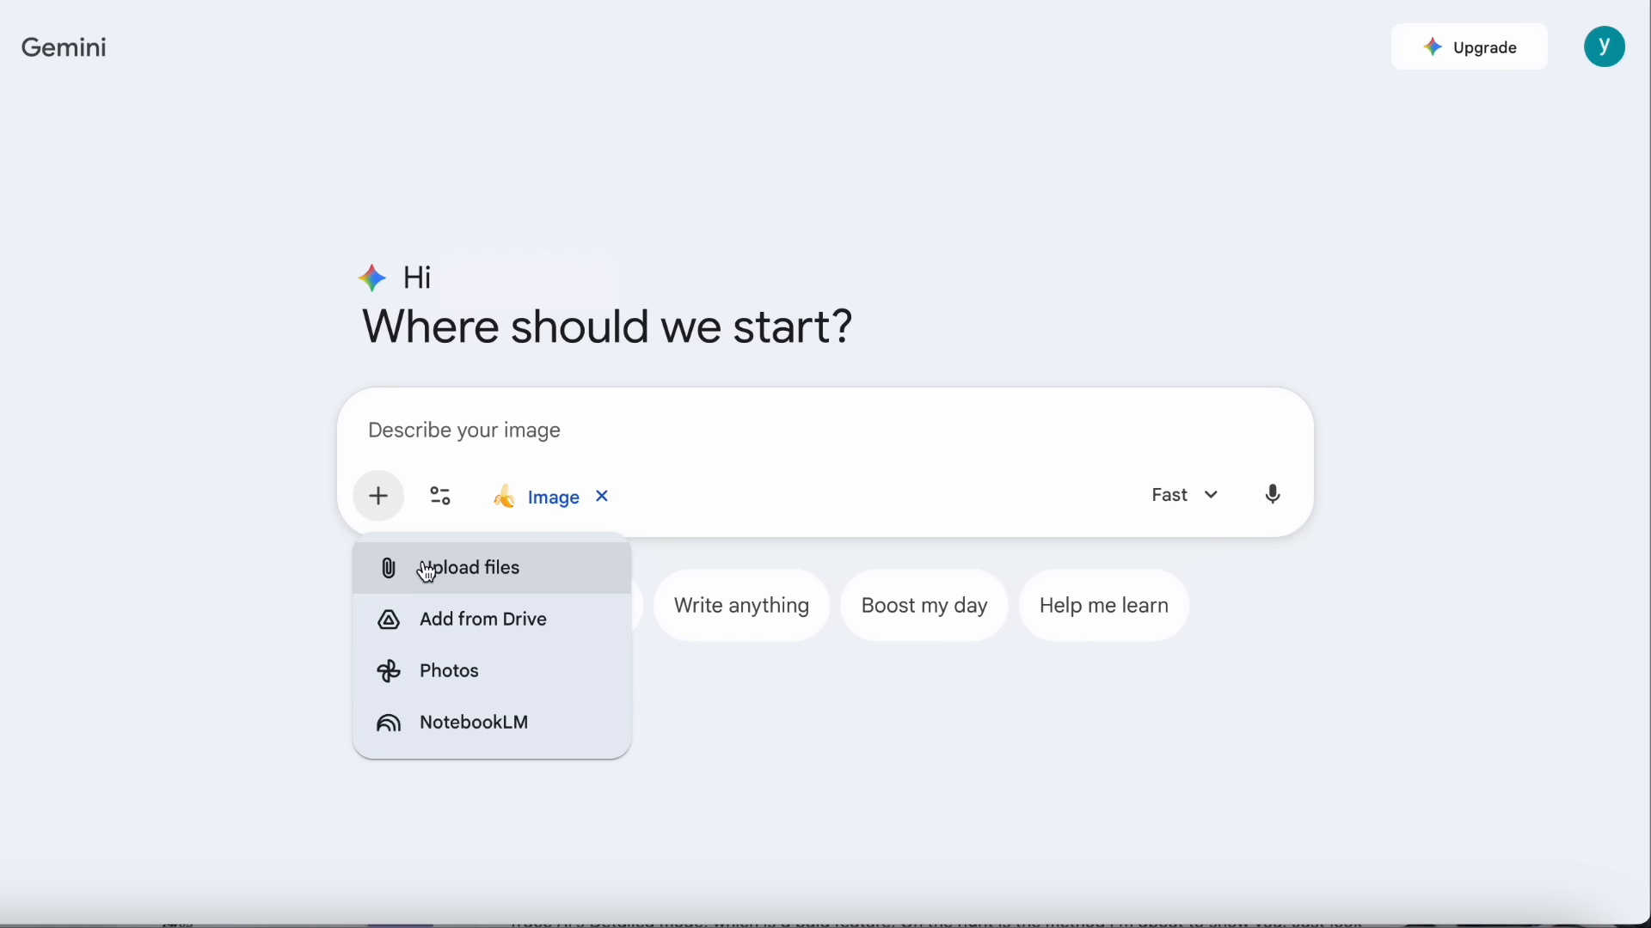
left_click(428, 570)
double_click(472, 343)
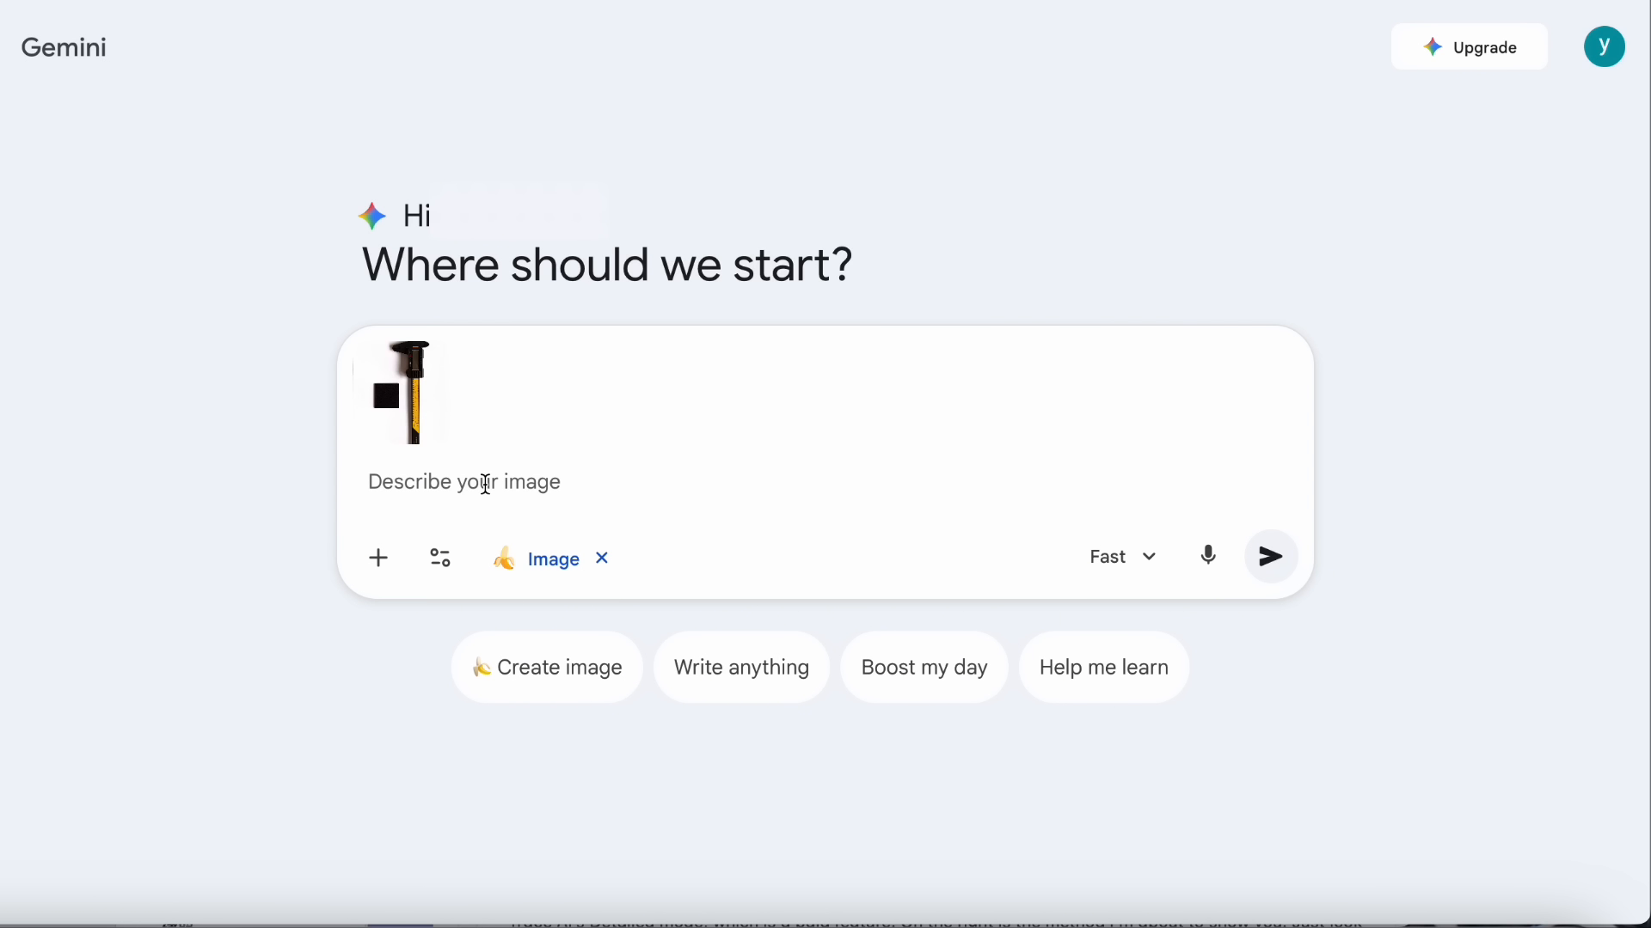
type("Help me remove the background and turn the object into pure black silhouette , while keeping the black block near it. DO NOT change the scale, size, or position of the object.")
left_click(1270, 573)
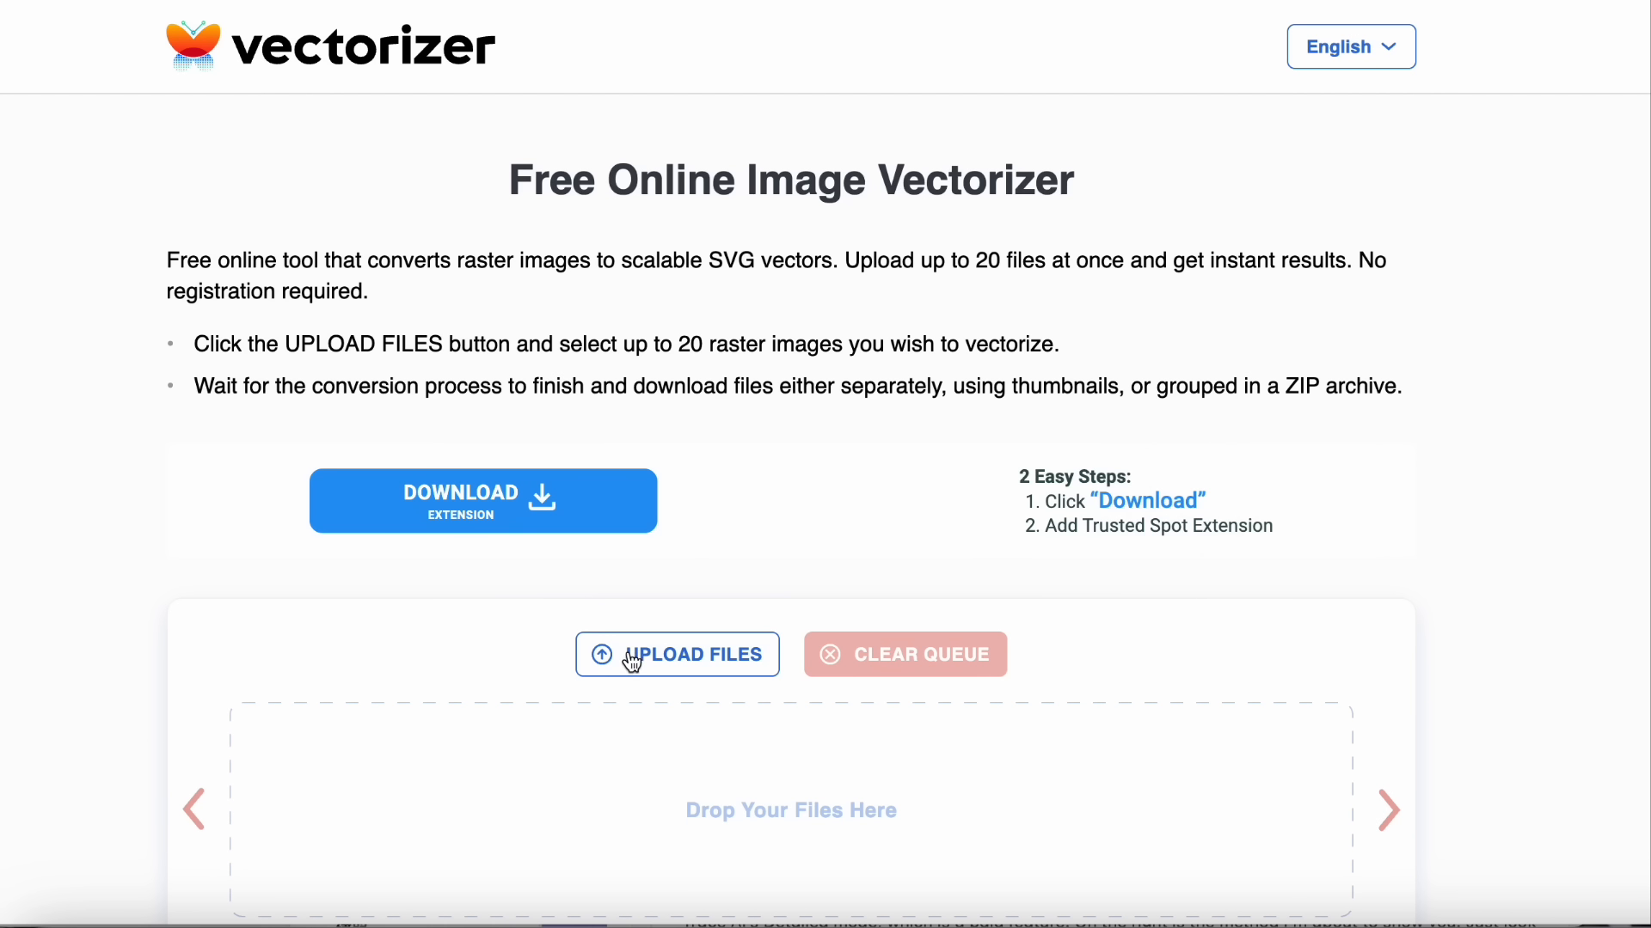
Switch to the Vectorizer site, convert the Gemini-generated silhouette PNG to SVG, and inspect the vector result.
left_click(632, 660)
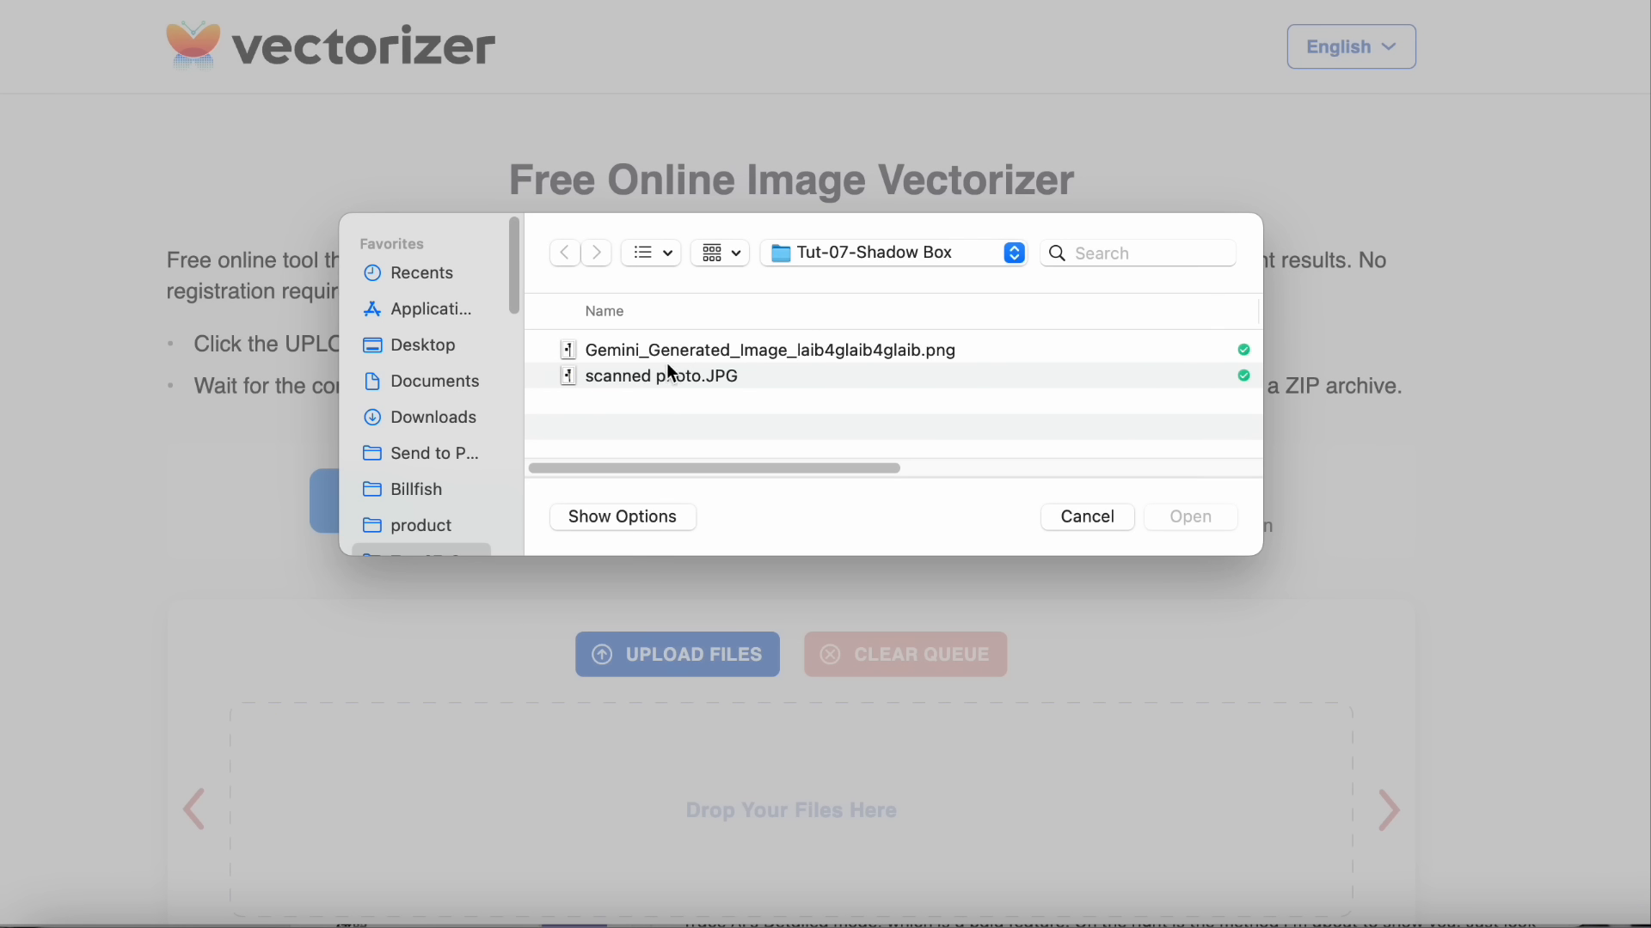
double_click(627, 347)
scroll(645, 675, "down", 2)
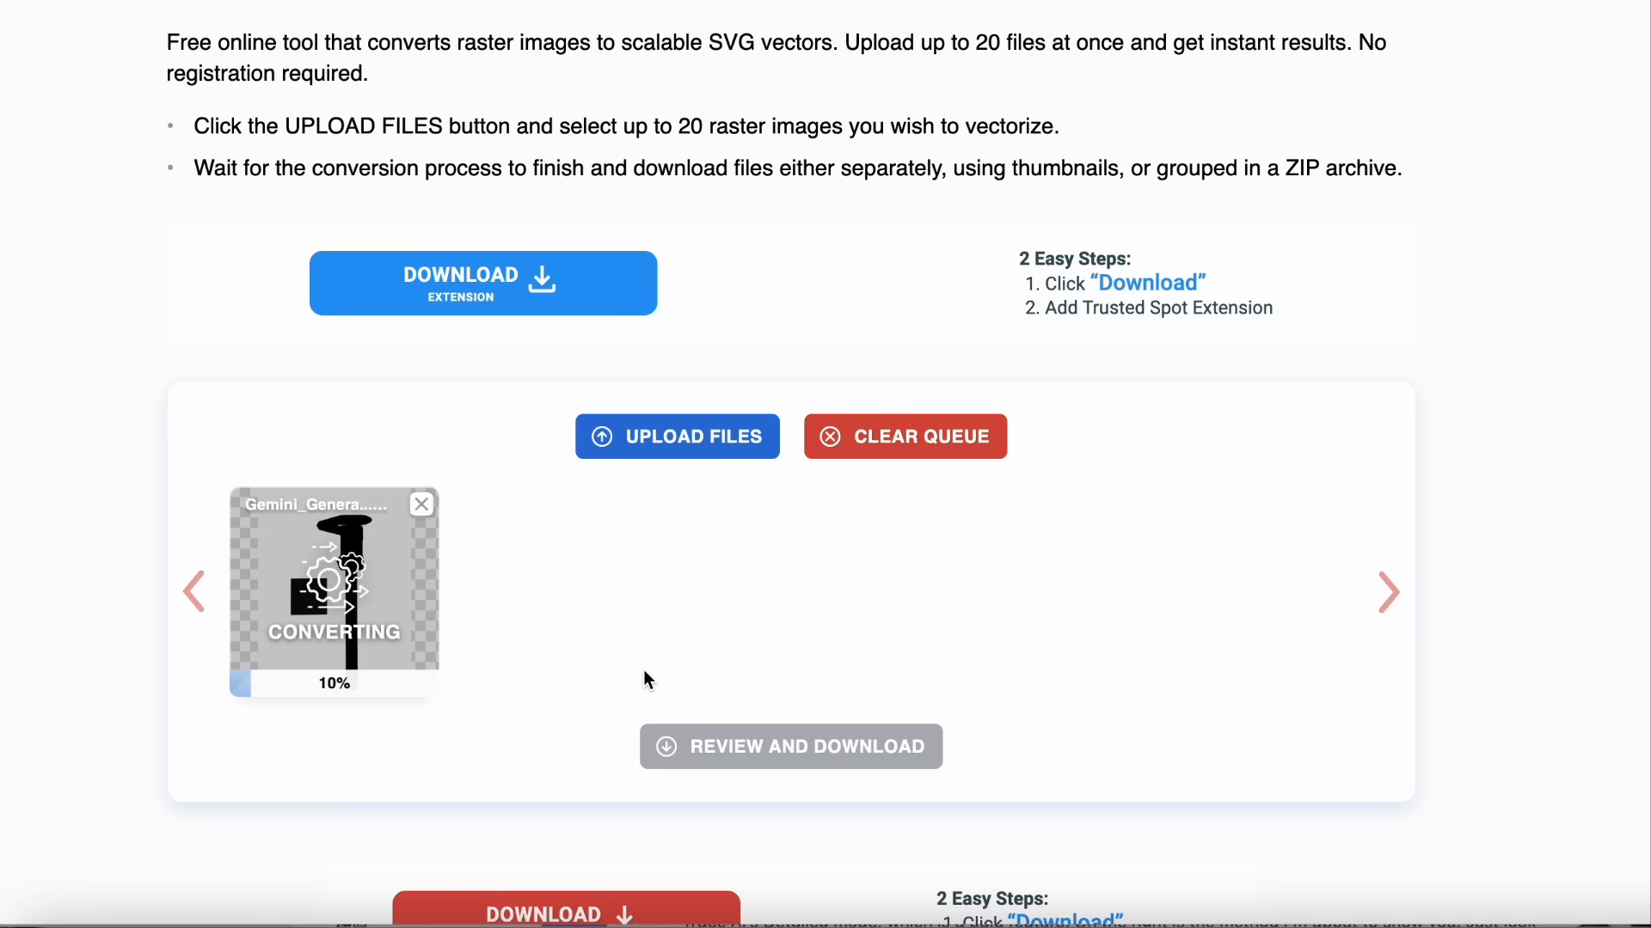
left_click(726, 747)
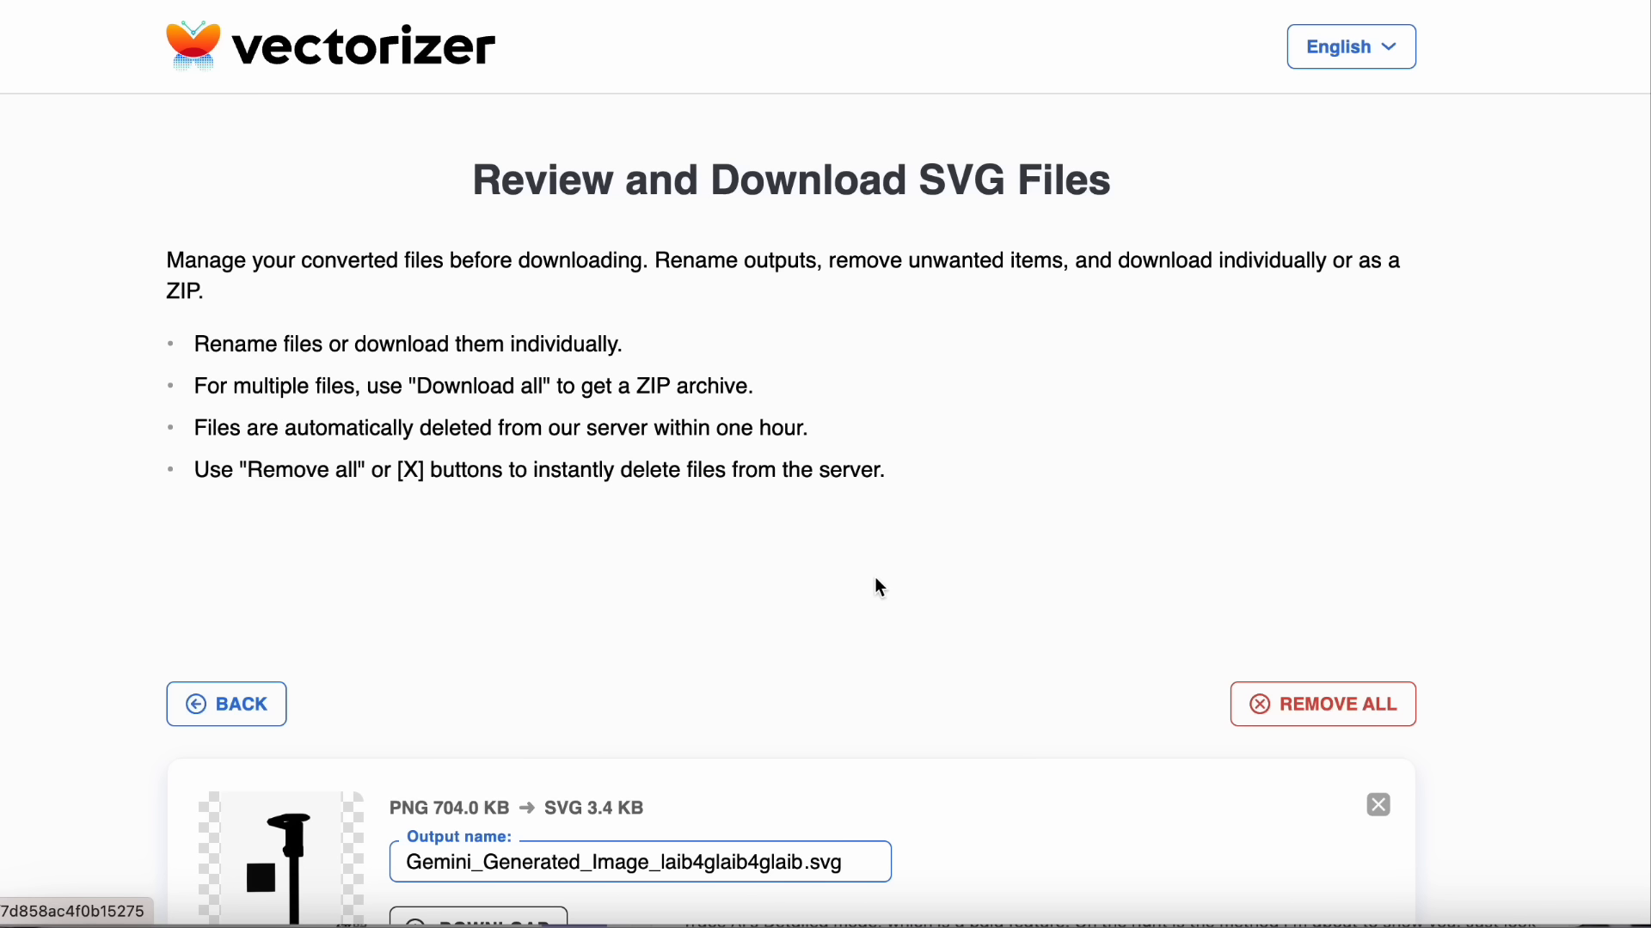
scroll(971, 593, "down", 4)
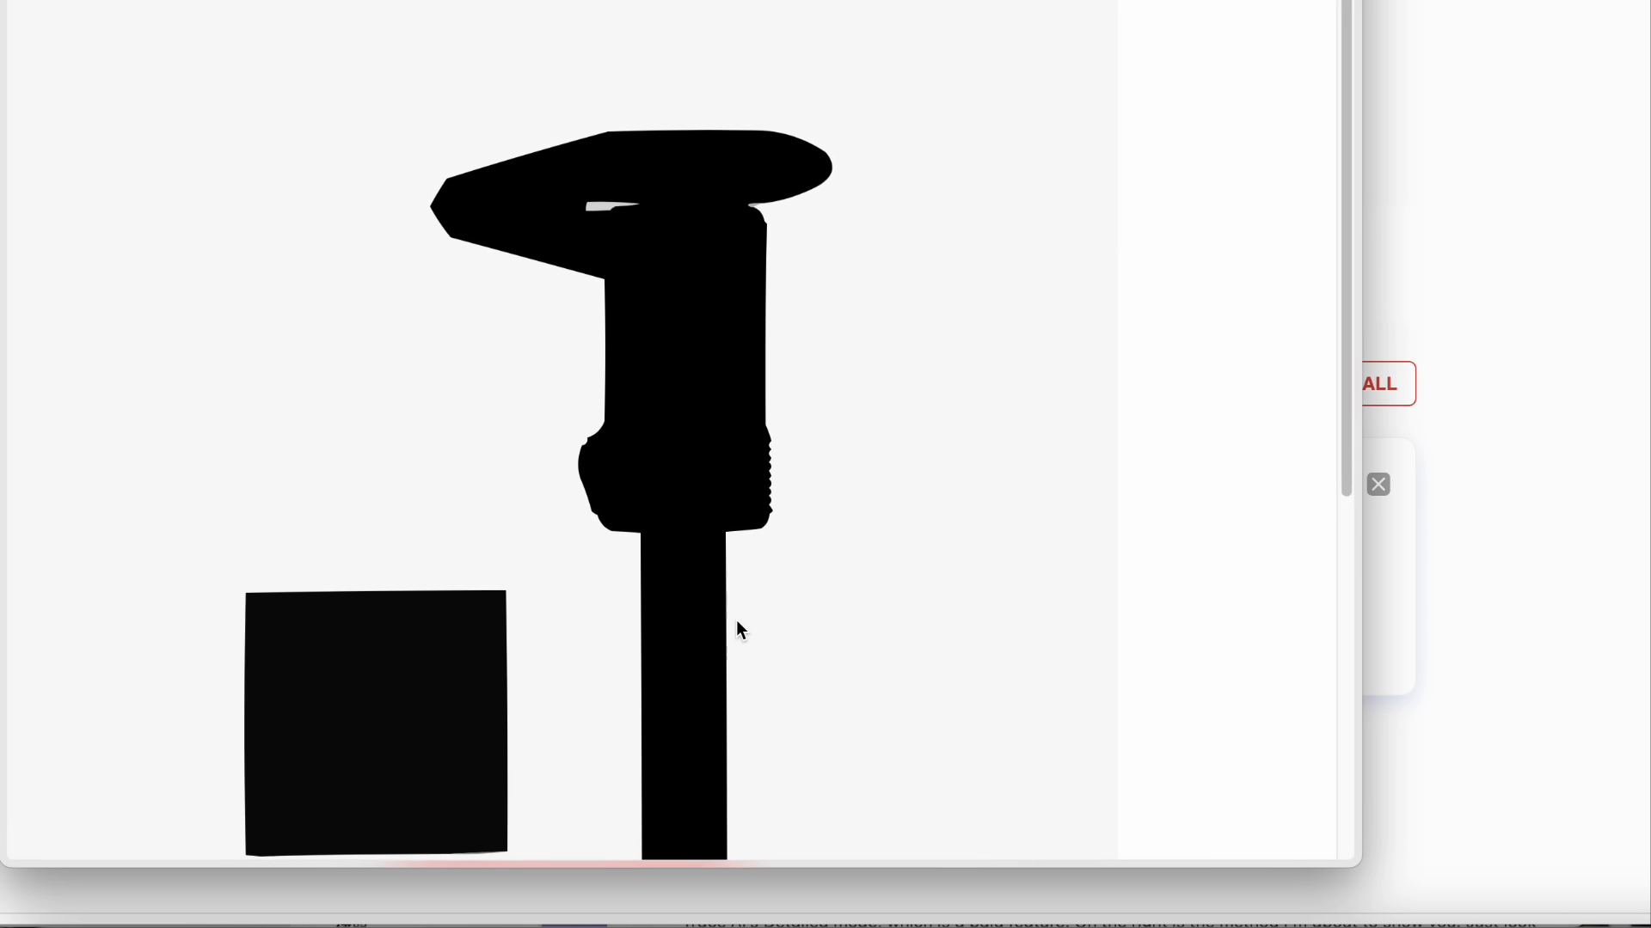
scroll(736, 620, "down", 4)
scroll(736, 621, "up", 1)
scroll(742, 630, "up", 2)
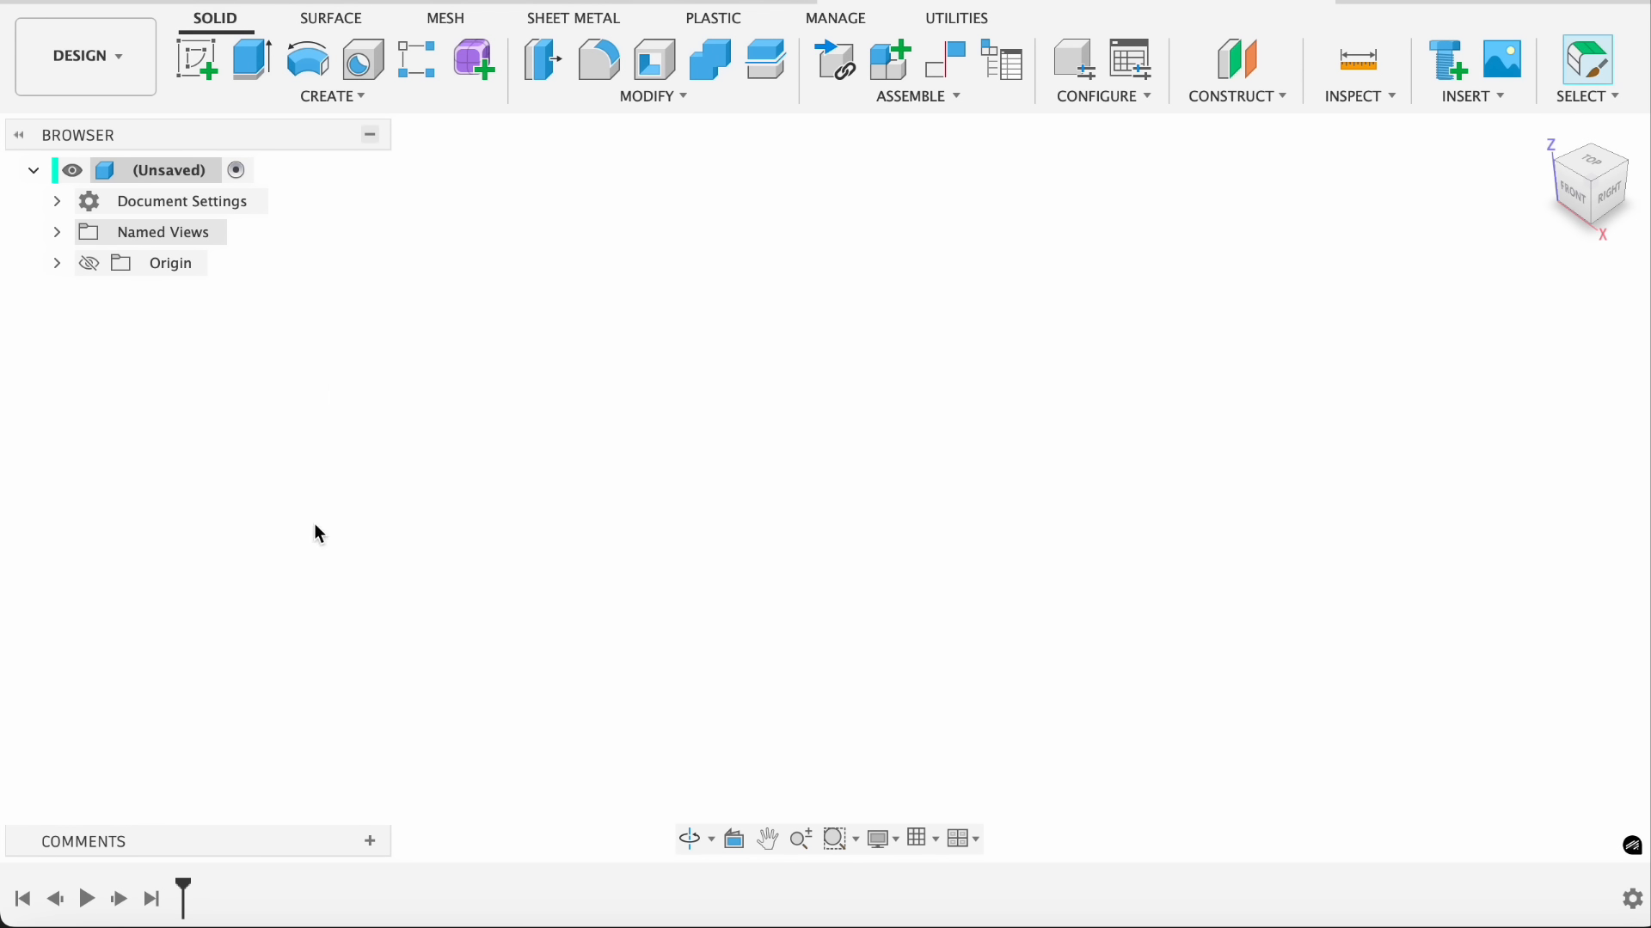
Switch to Fusion and set up a Gridfinity bin 2 units wide, 6 units long and 3 units high.
left_click(336, 97)
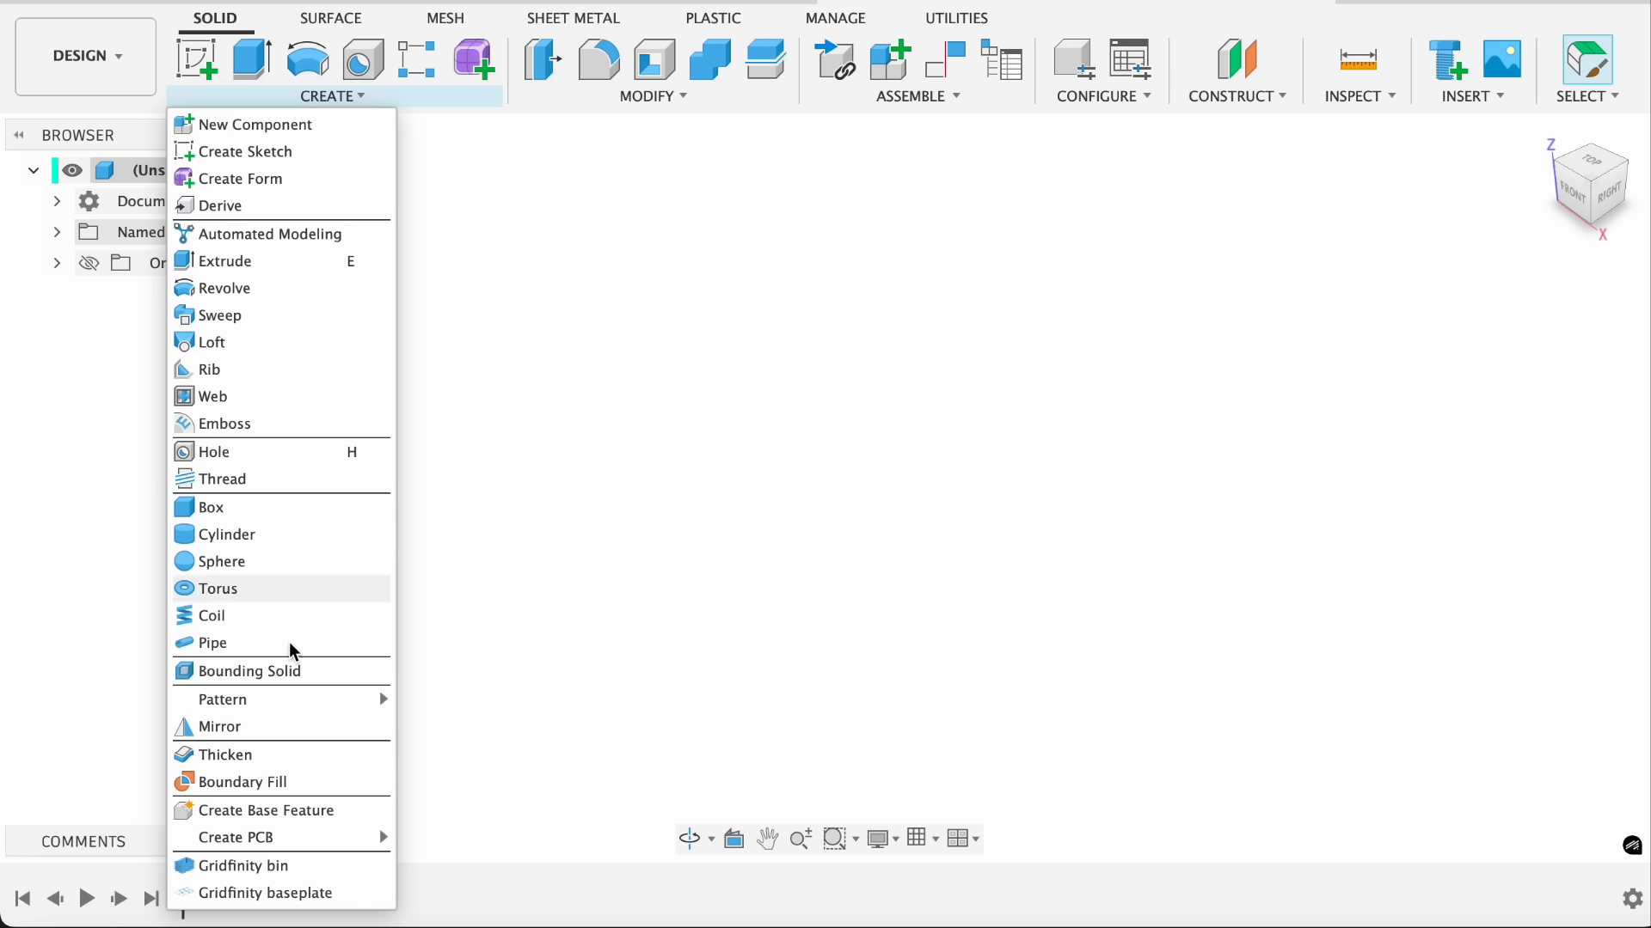
left_click(332, 877)
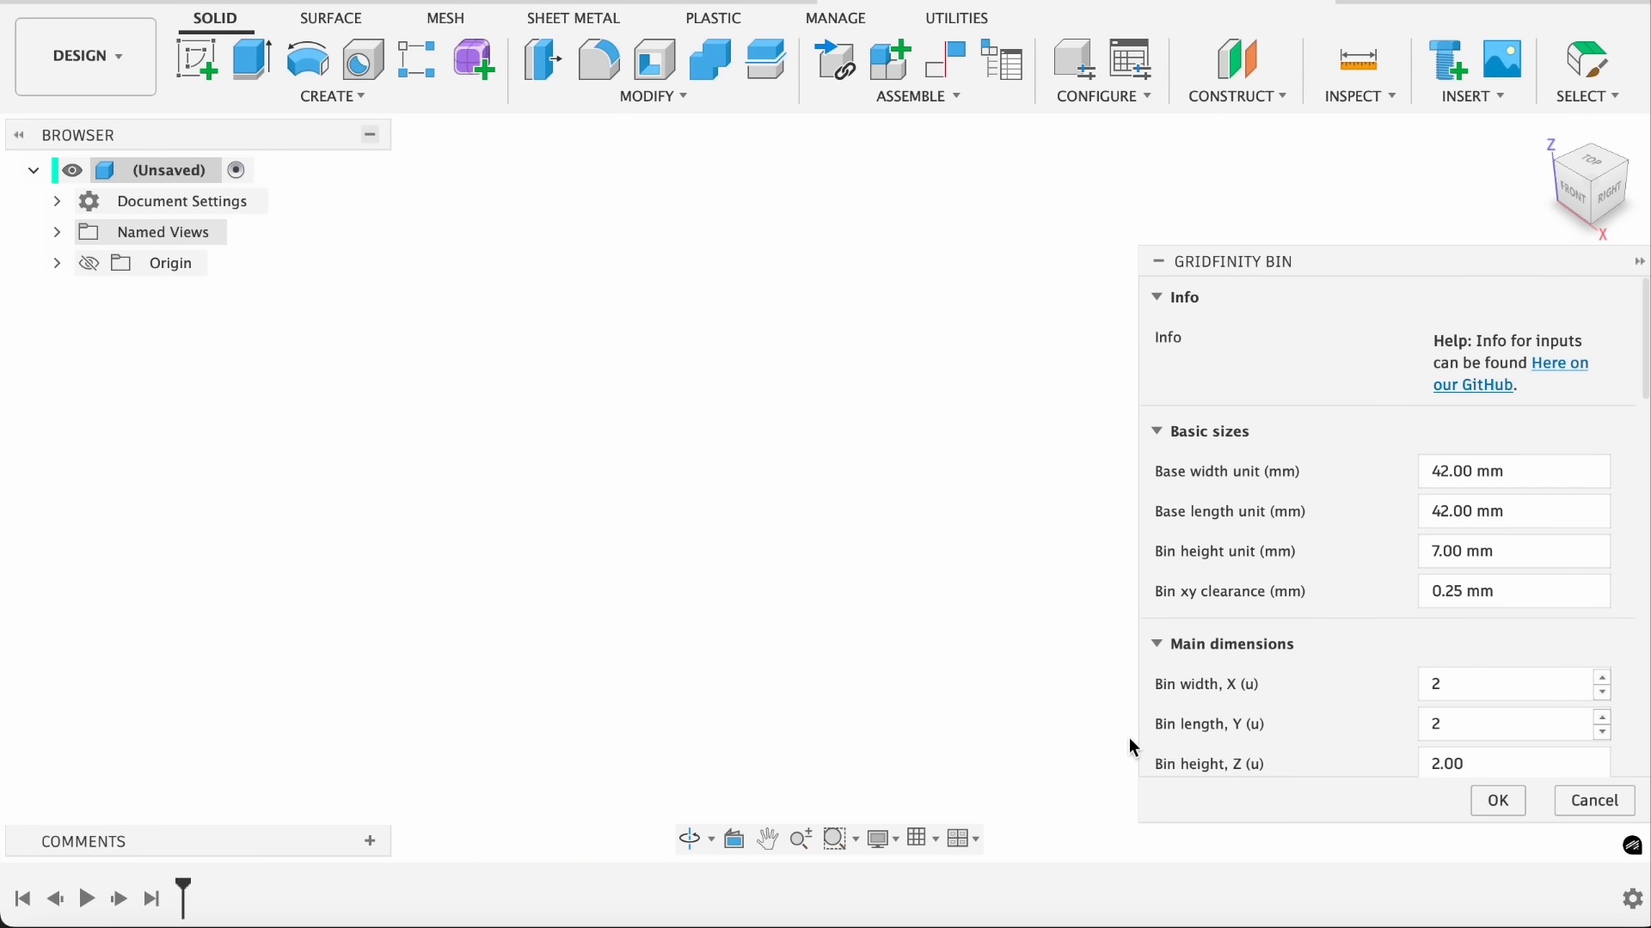
left_click(1464, 680)
left_click_drag(1461, 722, 1385, 723)
type("6")
left_click_drag(1499, 770, 1387, 764)
scroll(1459, 569, "down", 5)
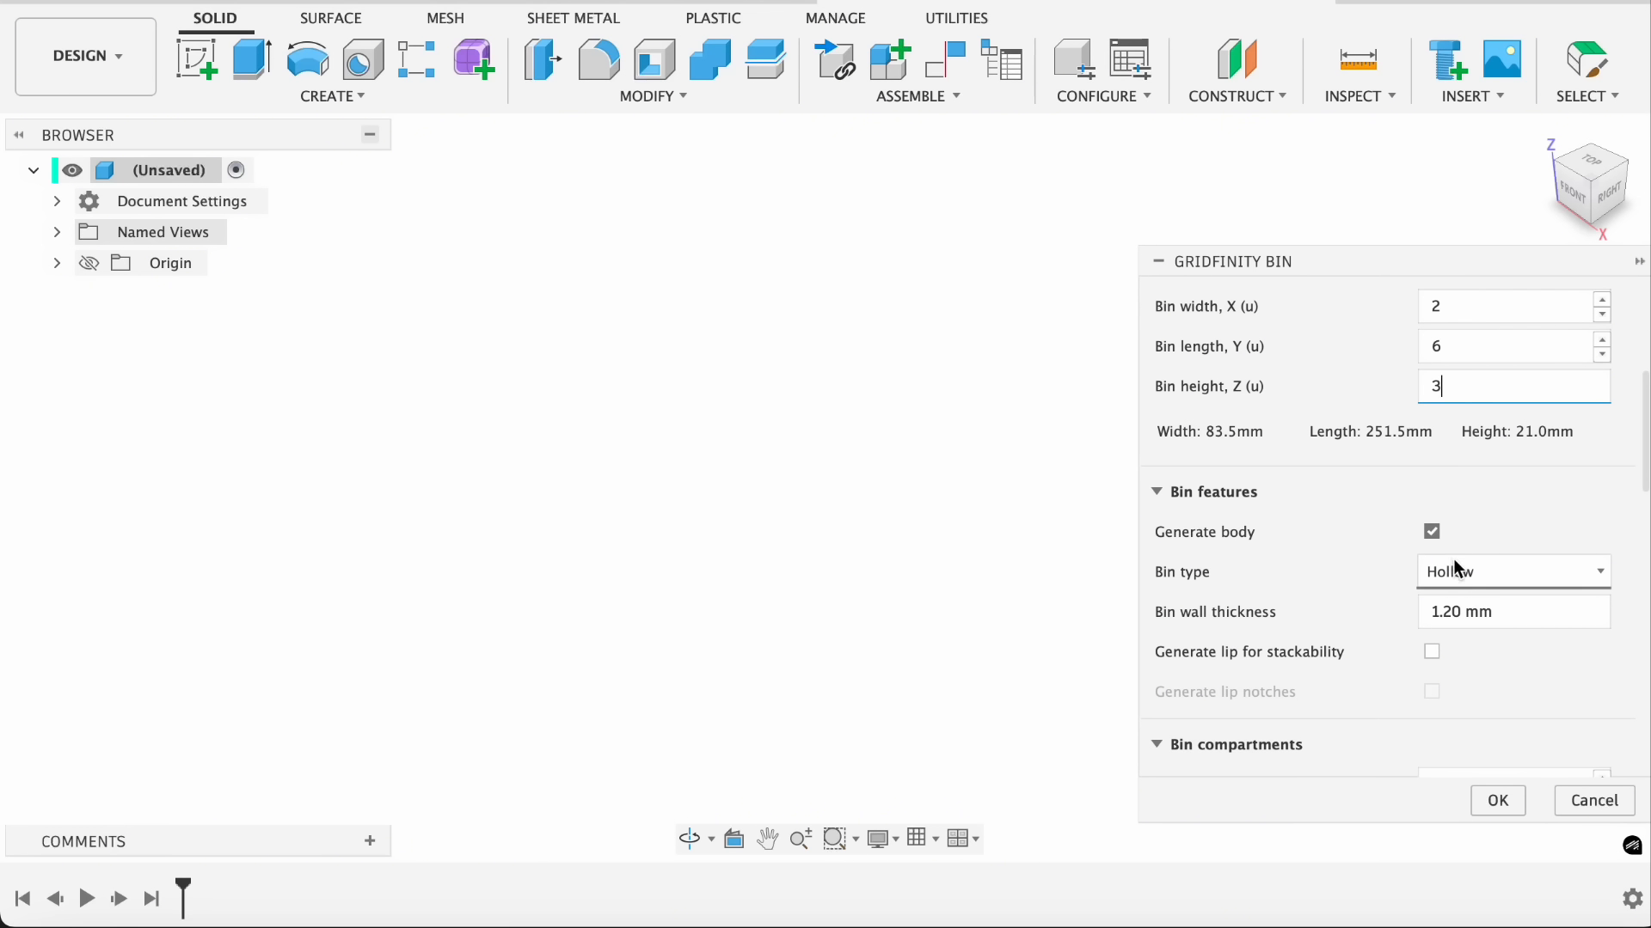
Set the Gridfinity bin type to Solid and generate the bin.
left_click(1459, 569)
left_click(1474, 675)
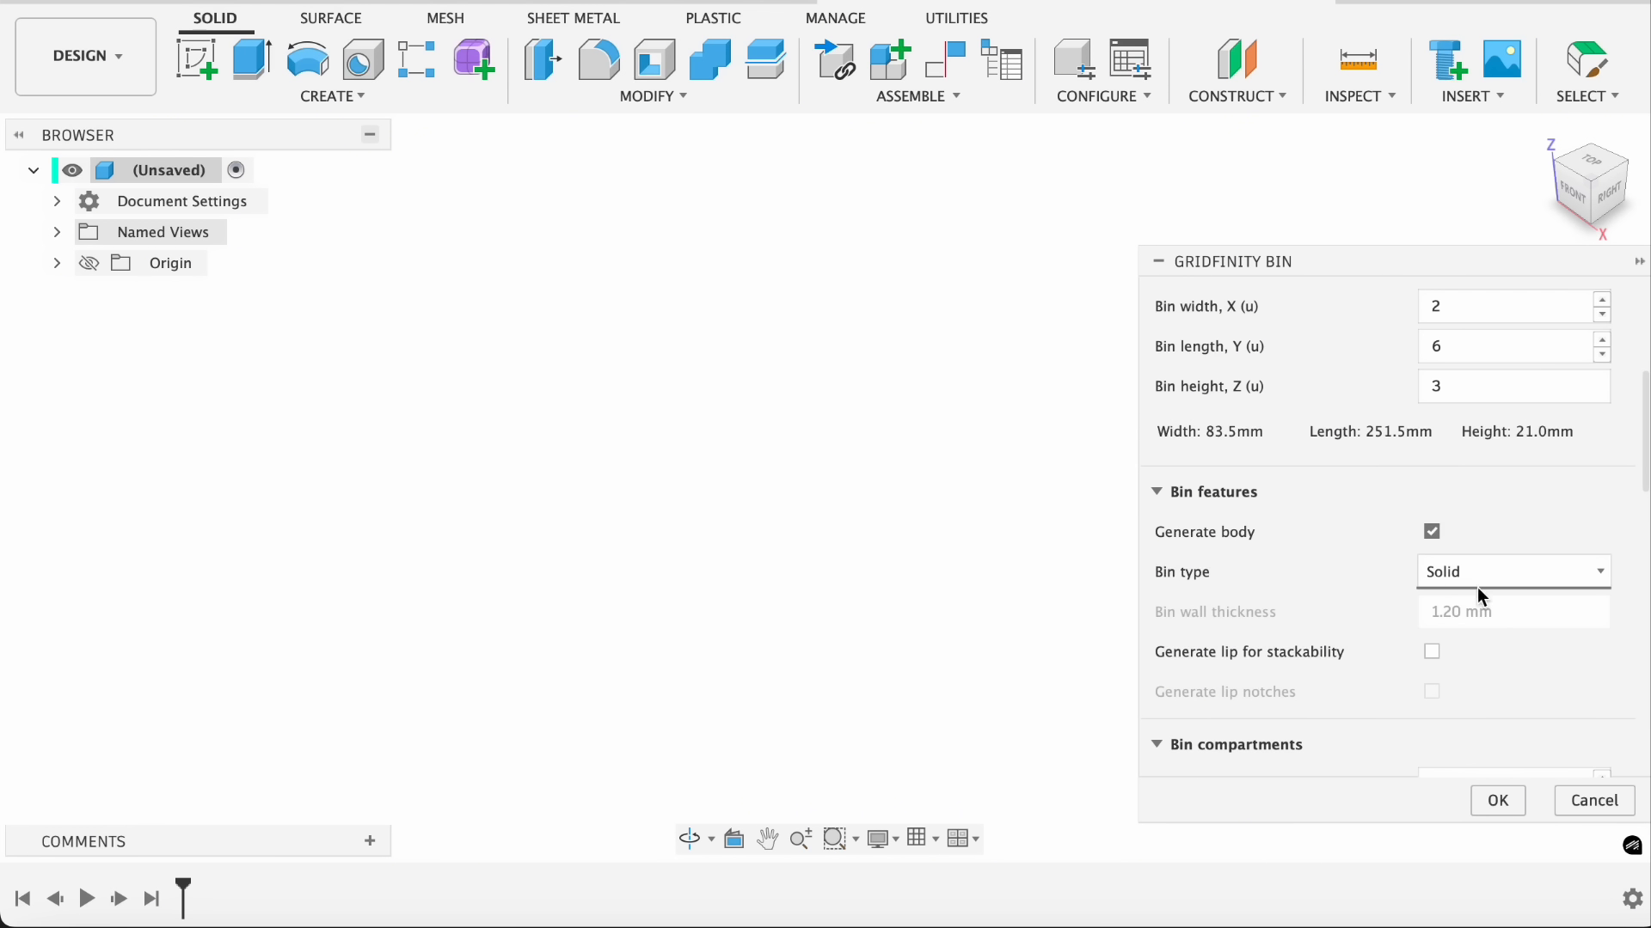
left_click(1496, 801)
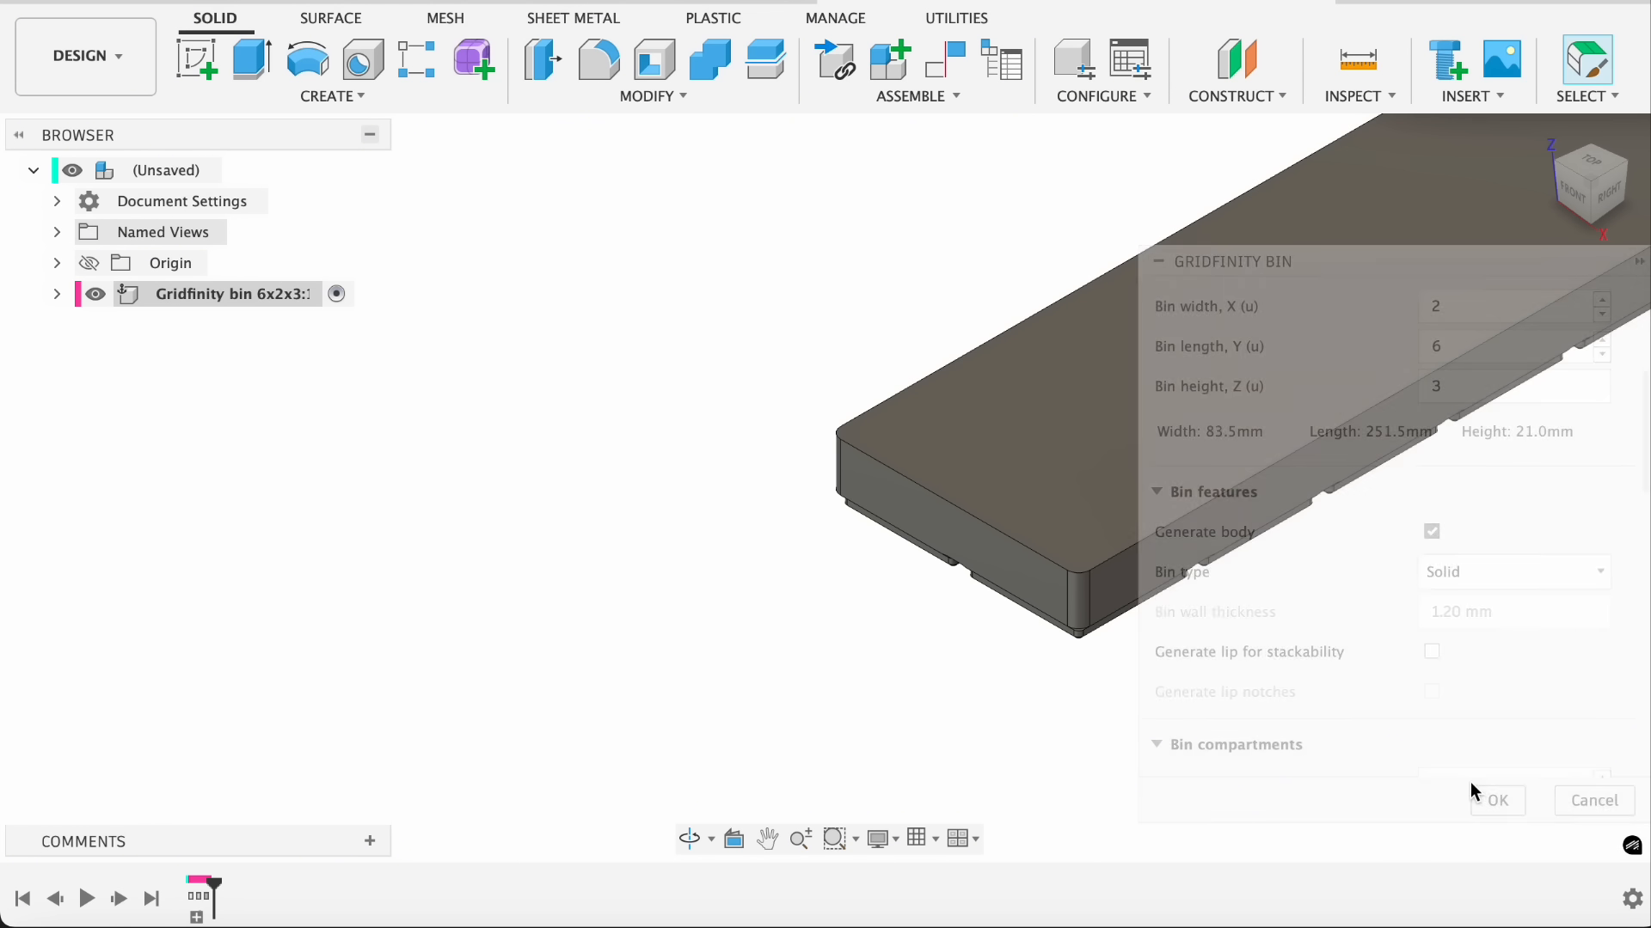
Create a new sketch on the top face of the Gridfinity bin.
mouse_move(1597, 193)
left_mouse_down()
mouse_move(1536, 110)
mouse_move(1579, 206)
left_mouse_up()
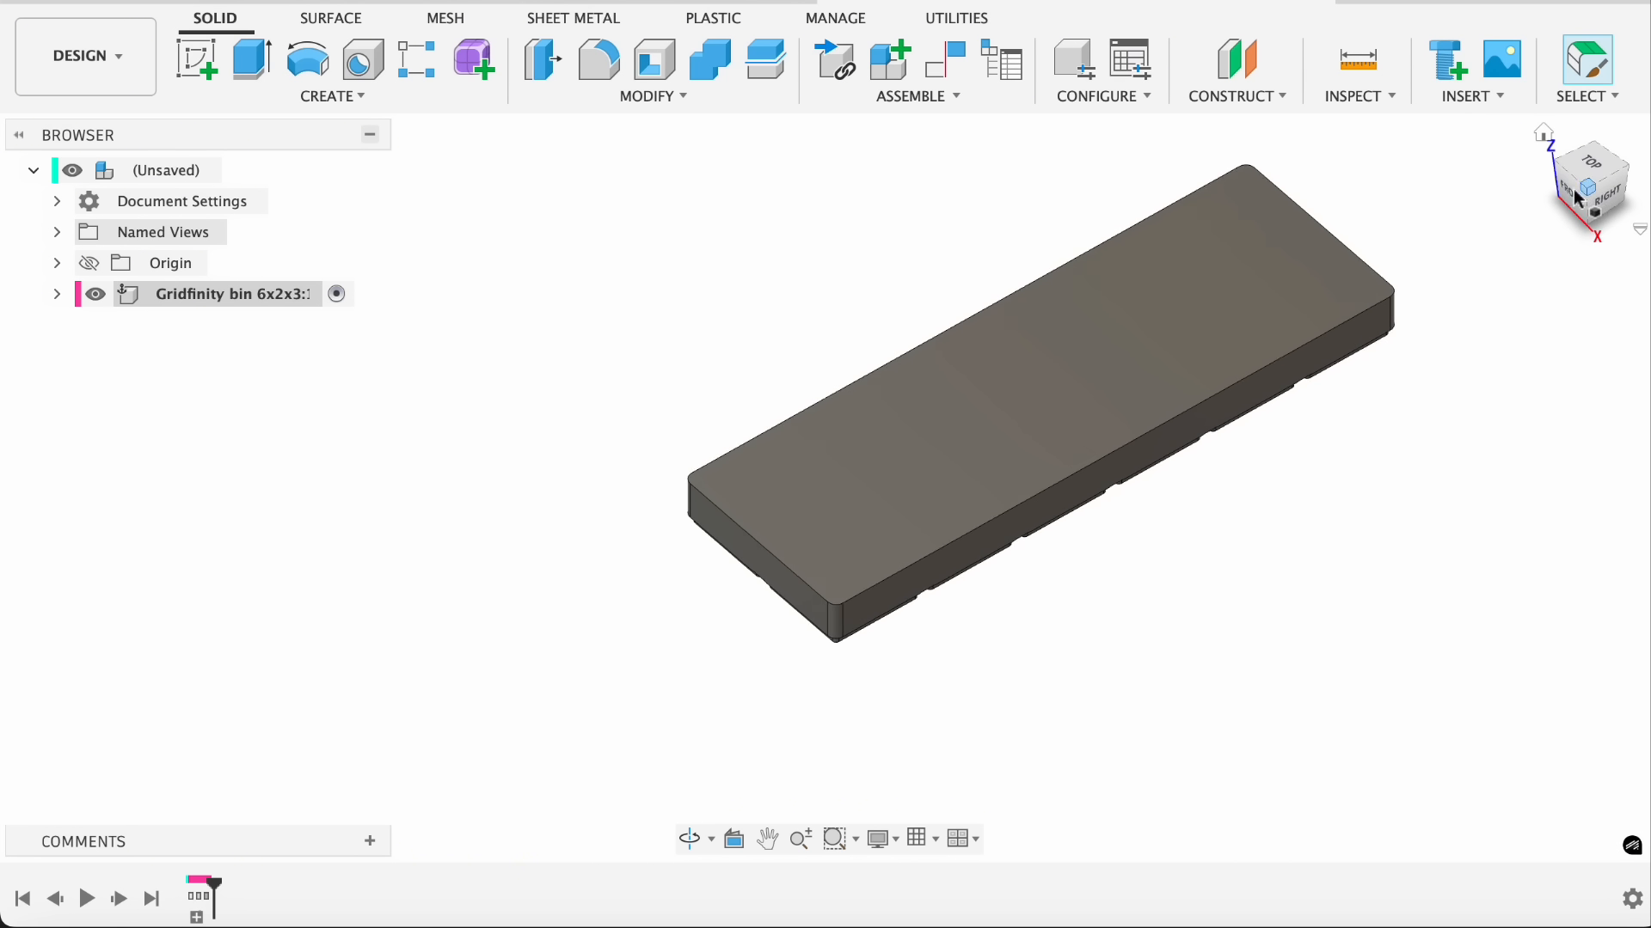
left_click(1578, 199)
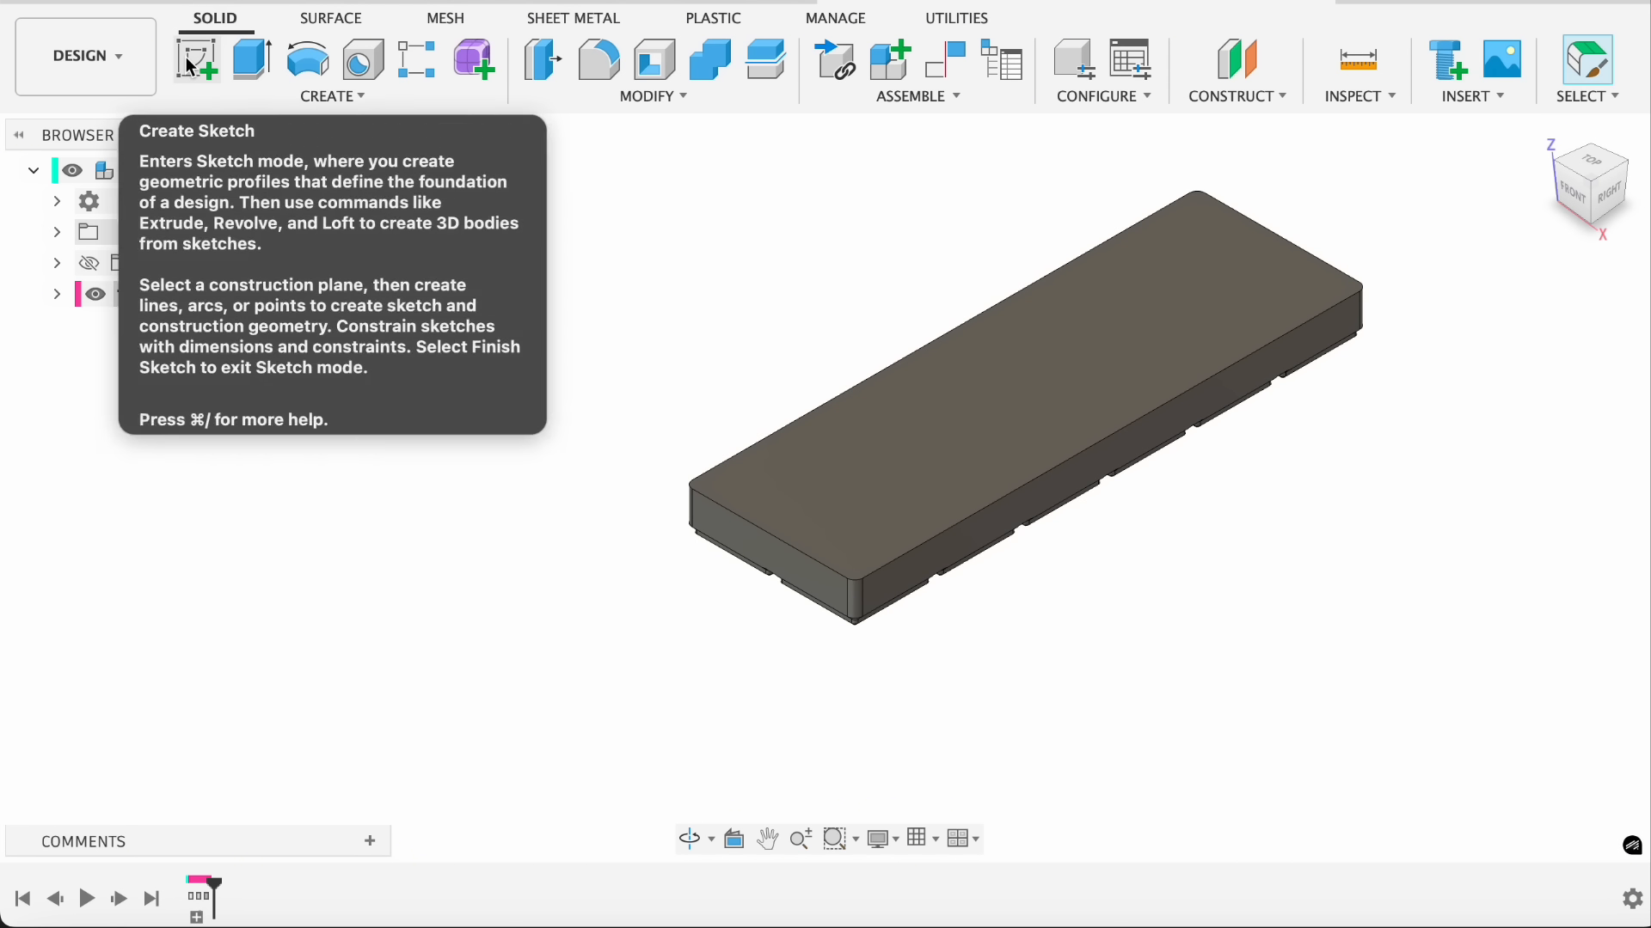
left_click(194, 60)
left_click(978, 418)
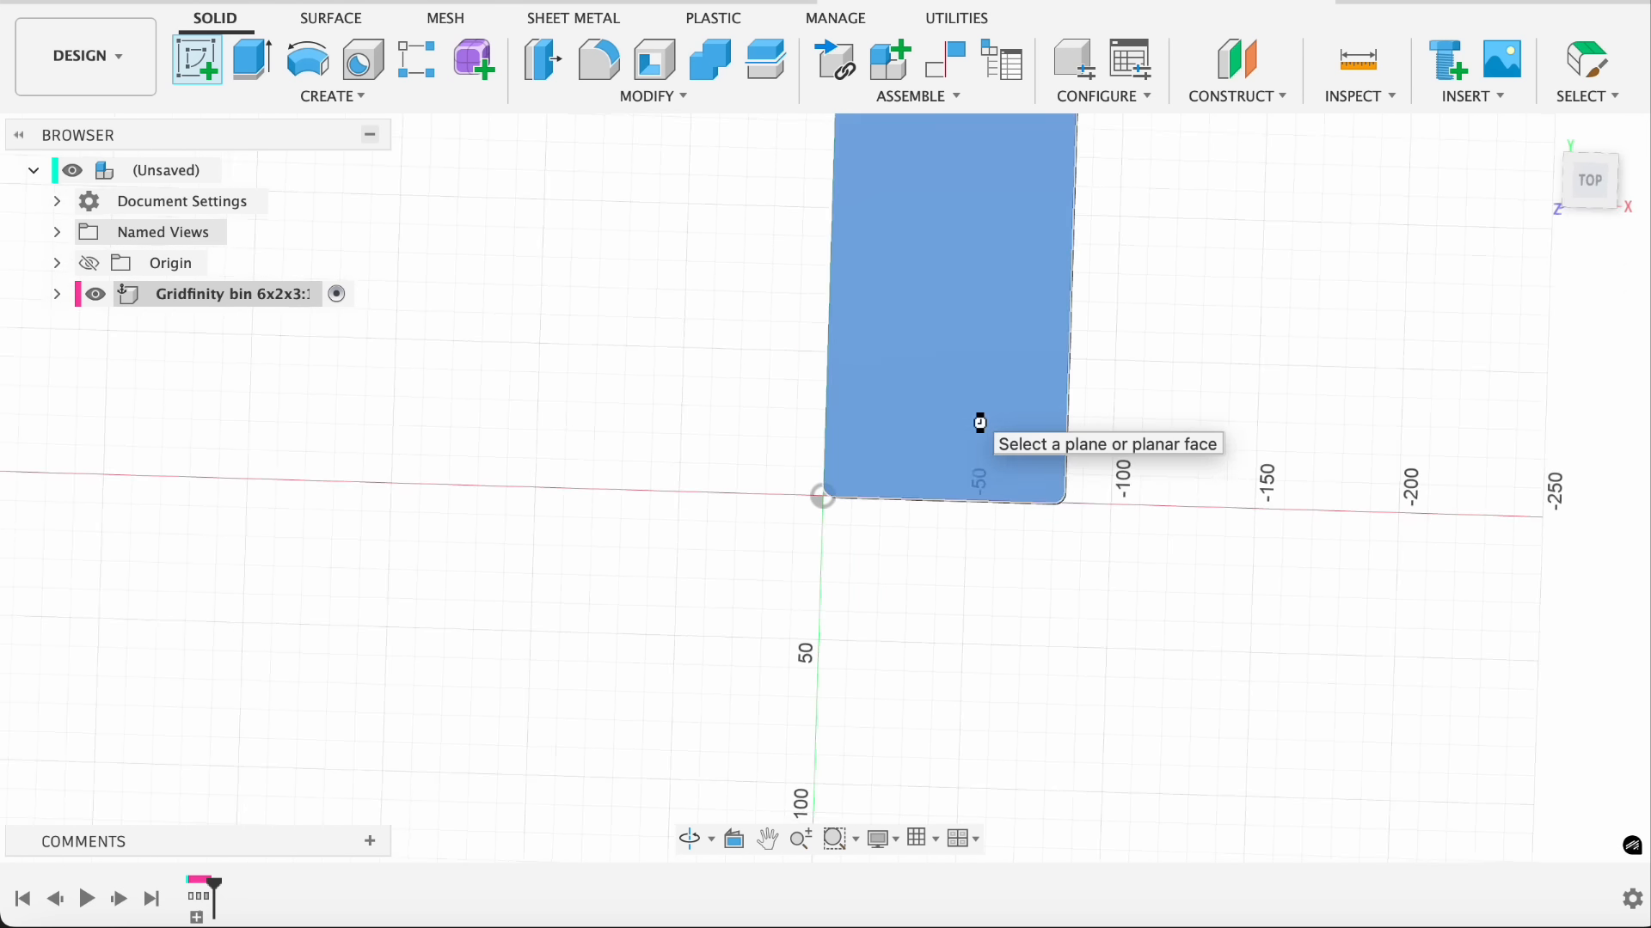
Insert the Gemini-generated caliper SVG into the sketch with a Z angle of 180 degrees.
left_click(1271, 95)
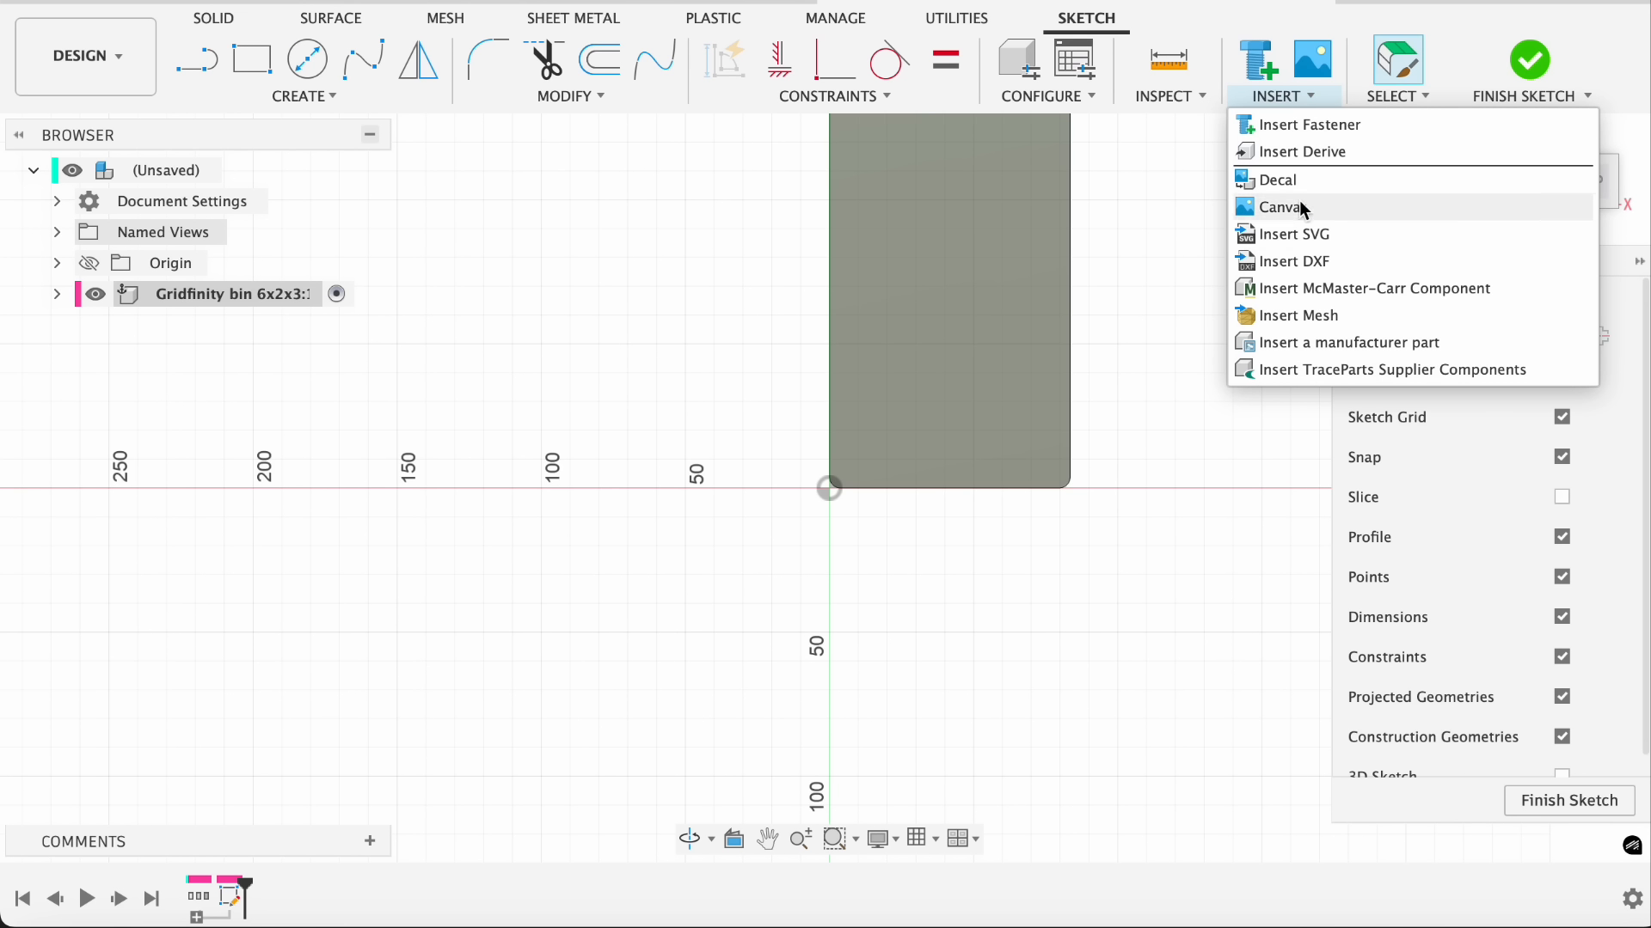
left_click(1304, 210)
left_click(516, 697)
double_click(957, 215)
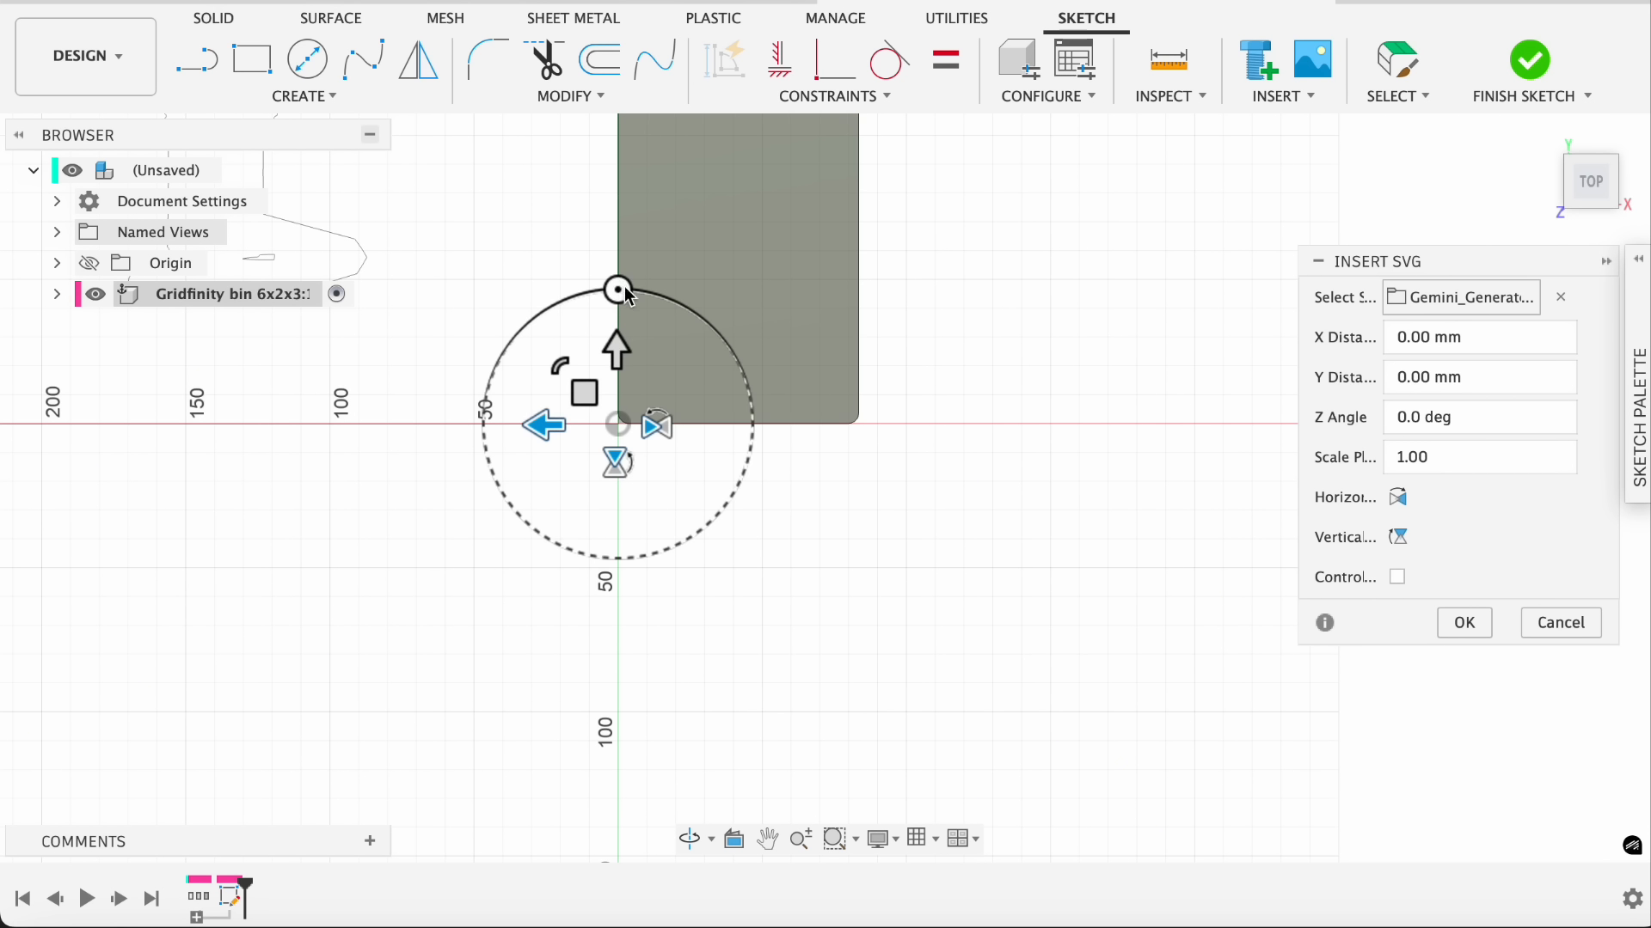
left_click_drag(627, 296, 618, 559)
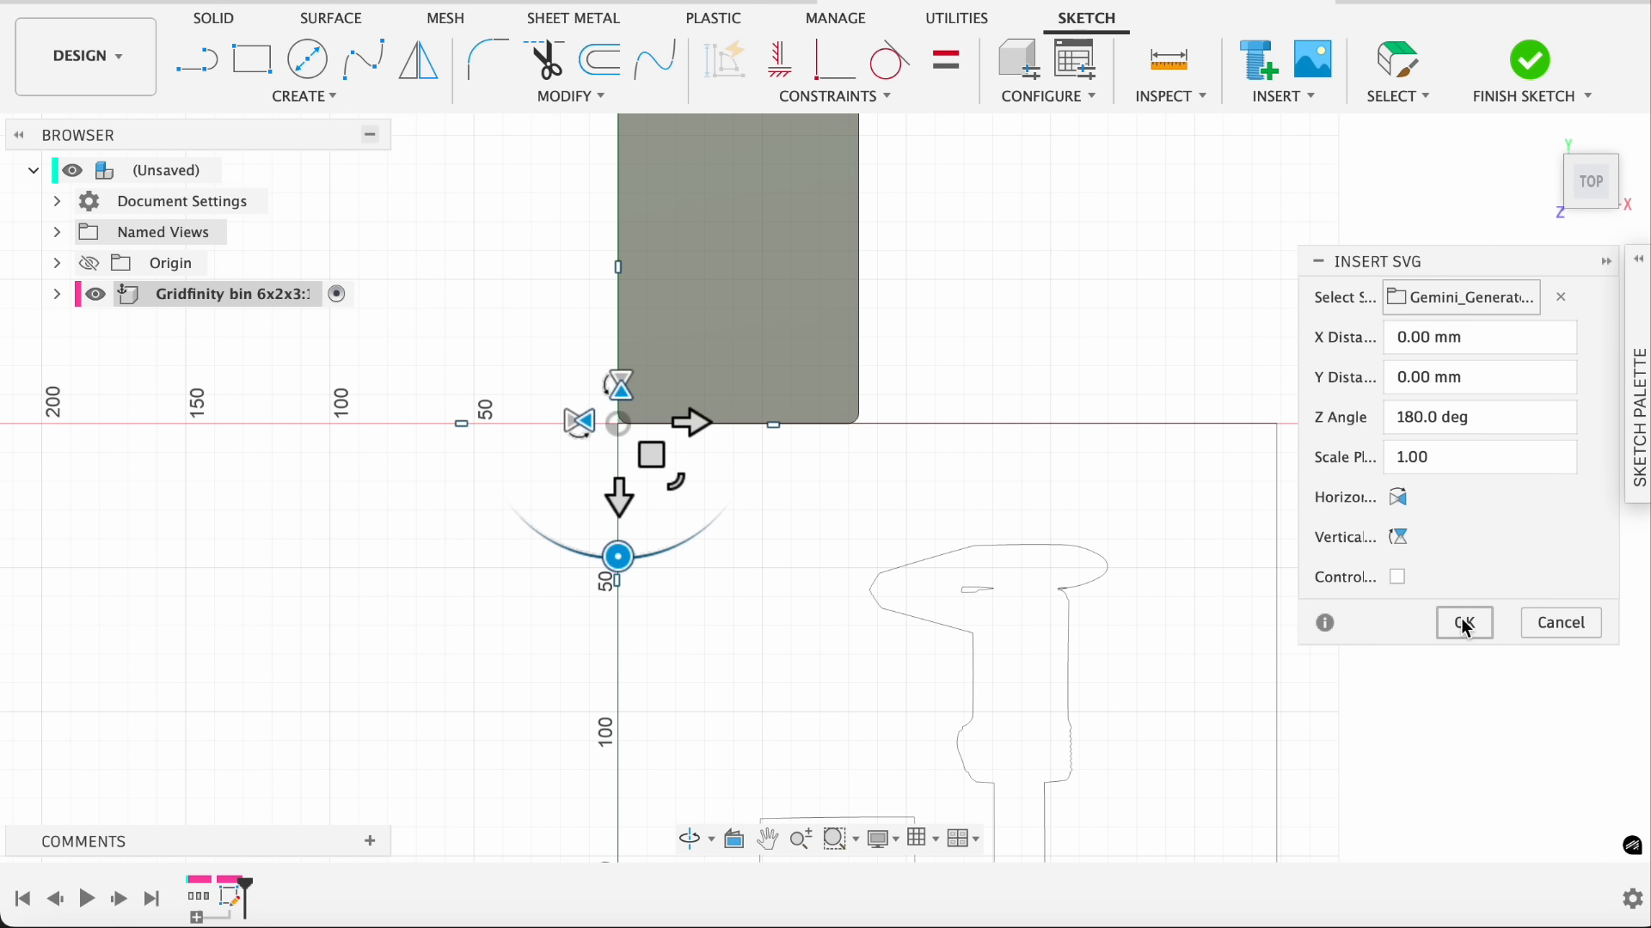
left_click(1464, 622)
Add driven dimensions for the height and width of the reference square beside the caliper outline.
scroll(774, 404, "down", 5)
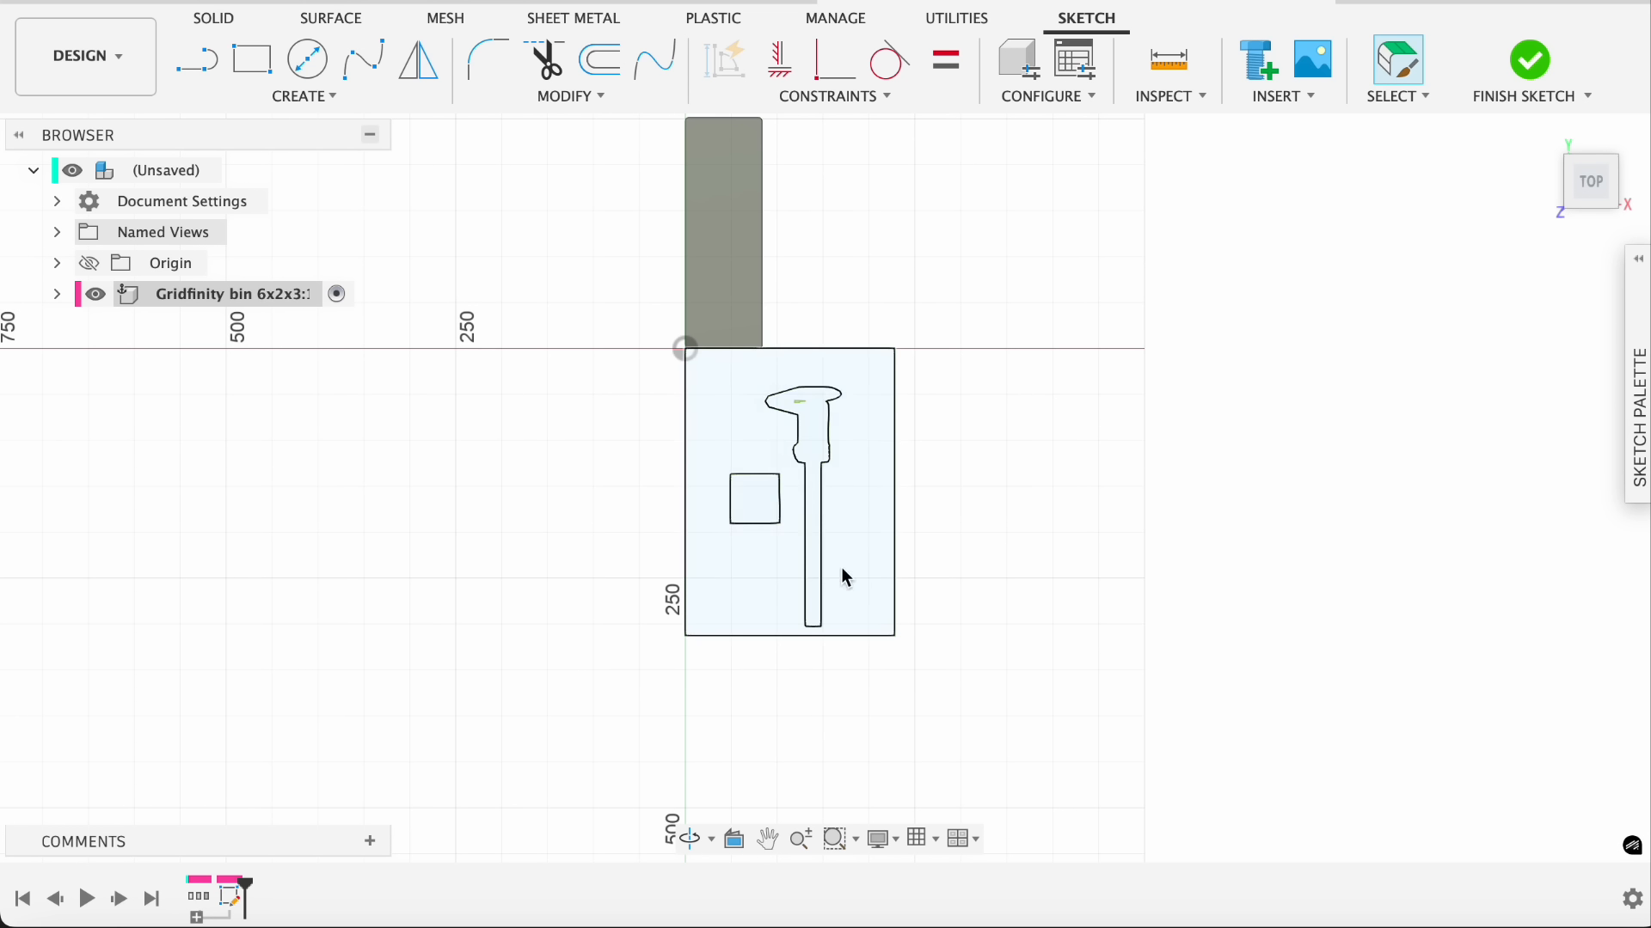
key("d")
left_click(725, 434)
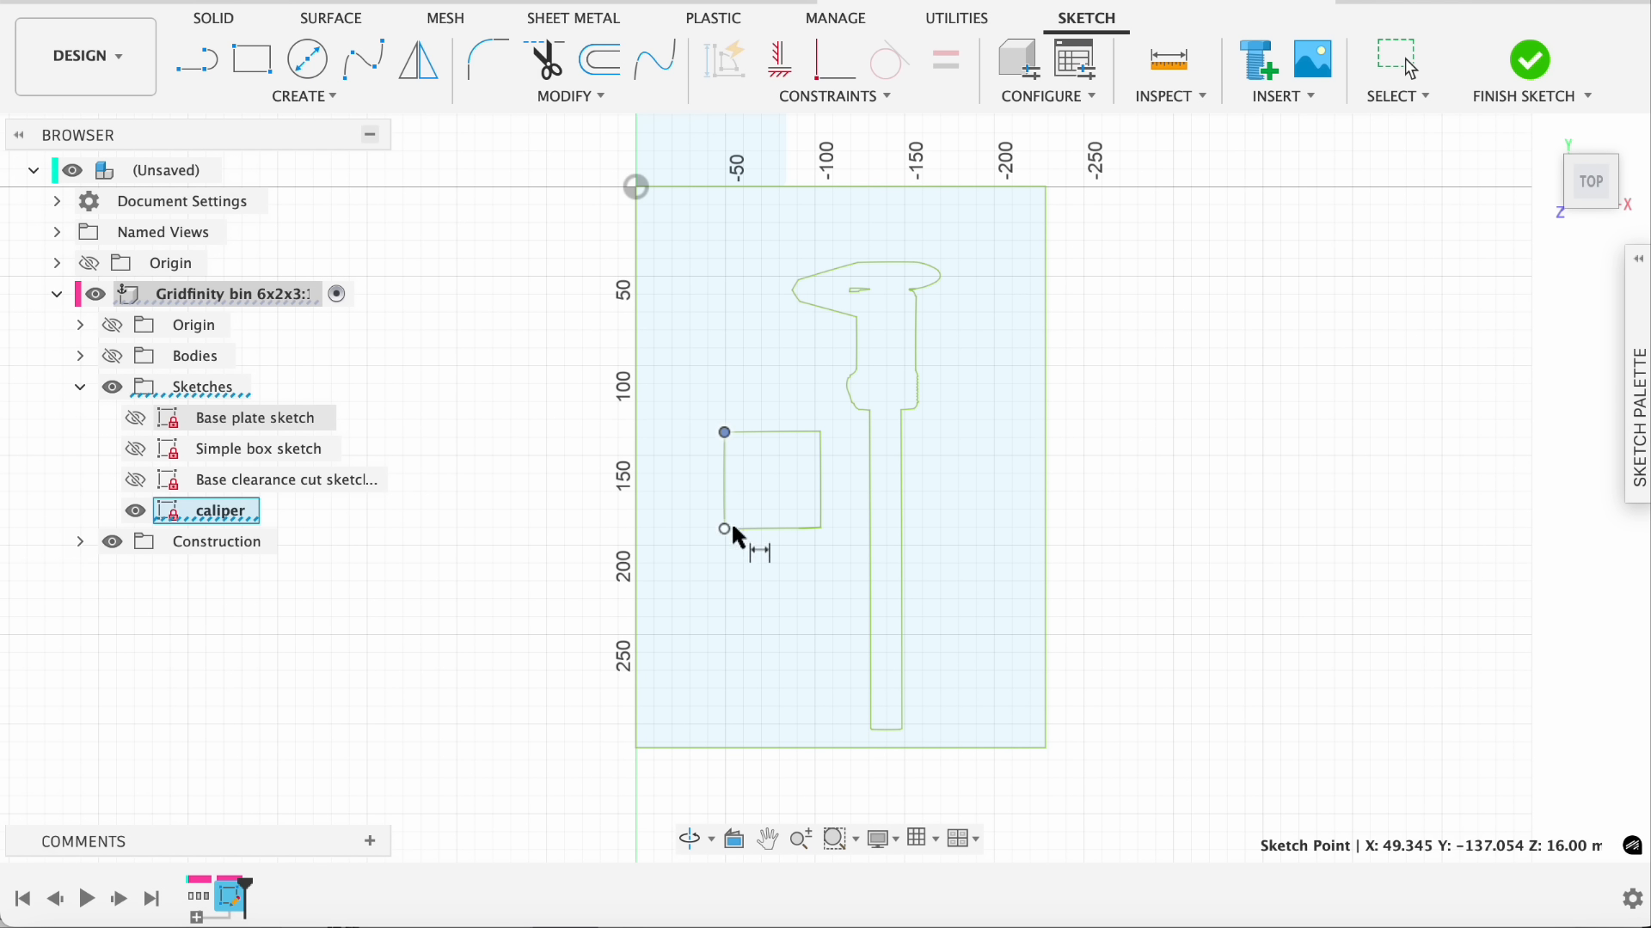
left_click(725, 527)
left_click(686, 516)
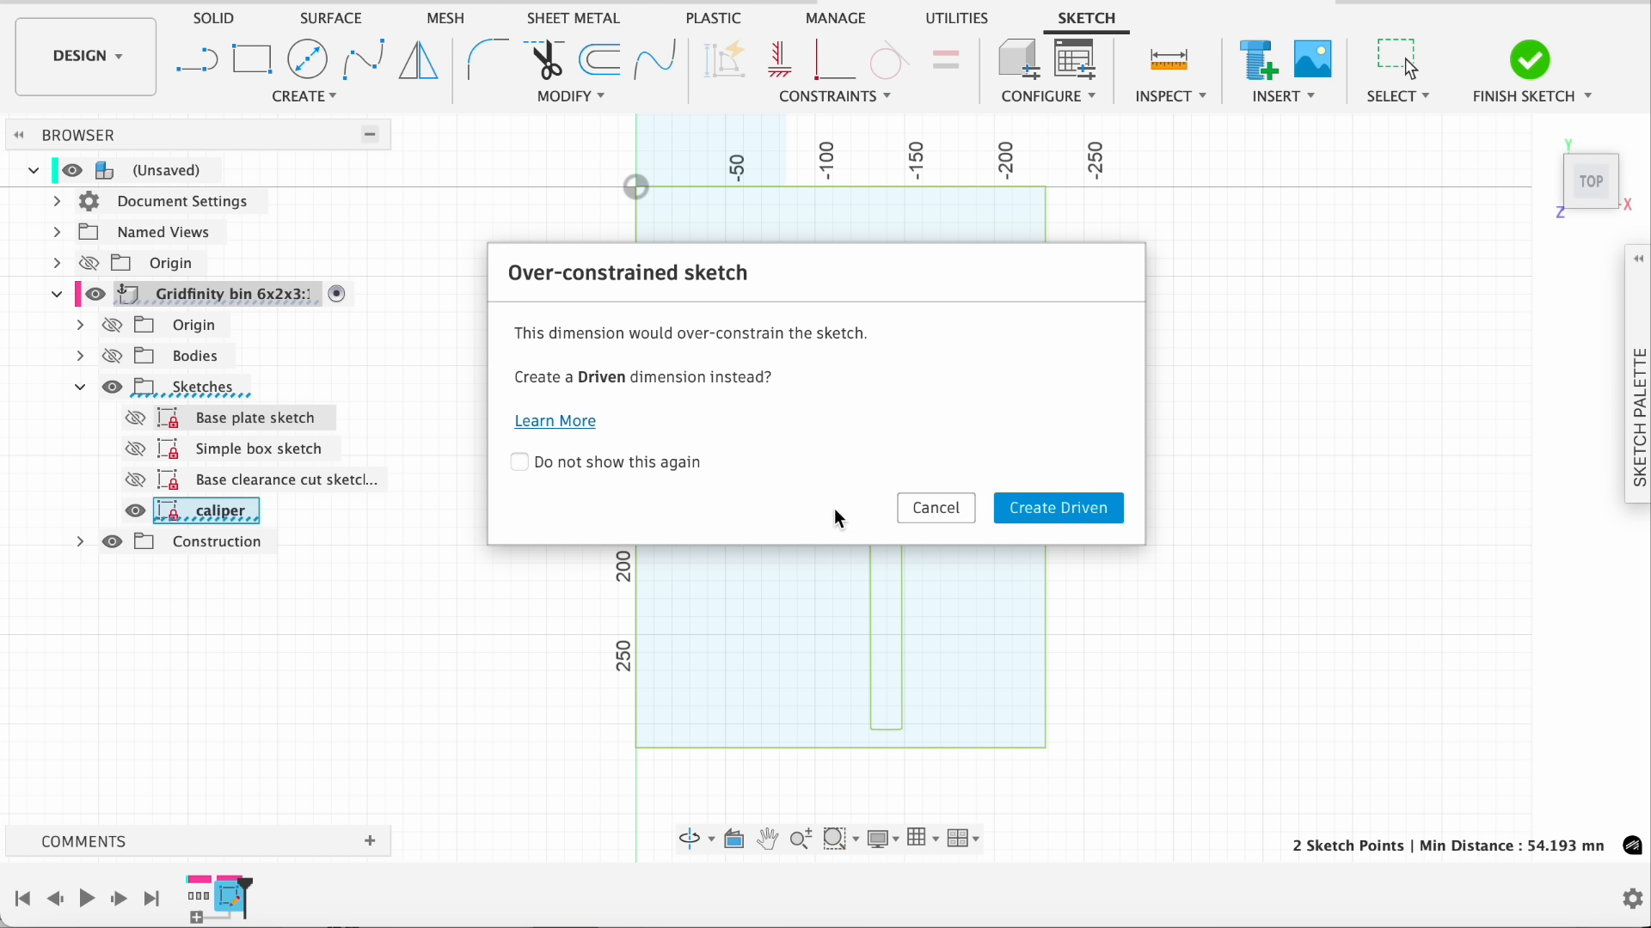
left_click(1057, 509)
left_click(724, 434)
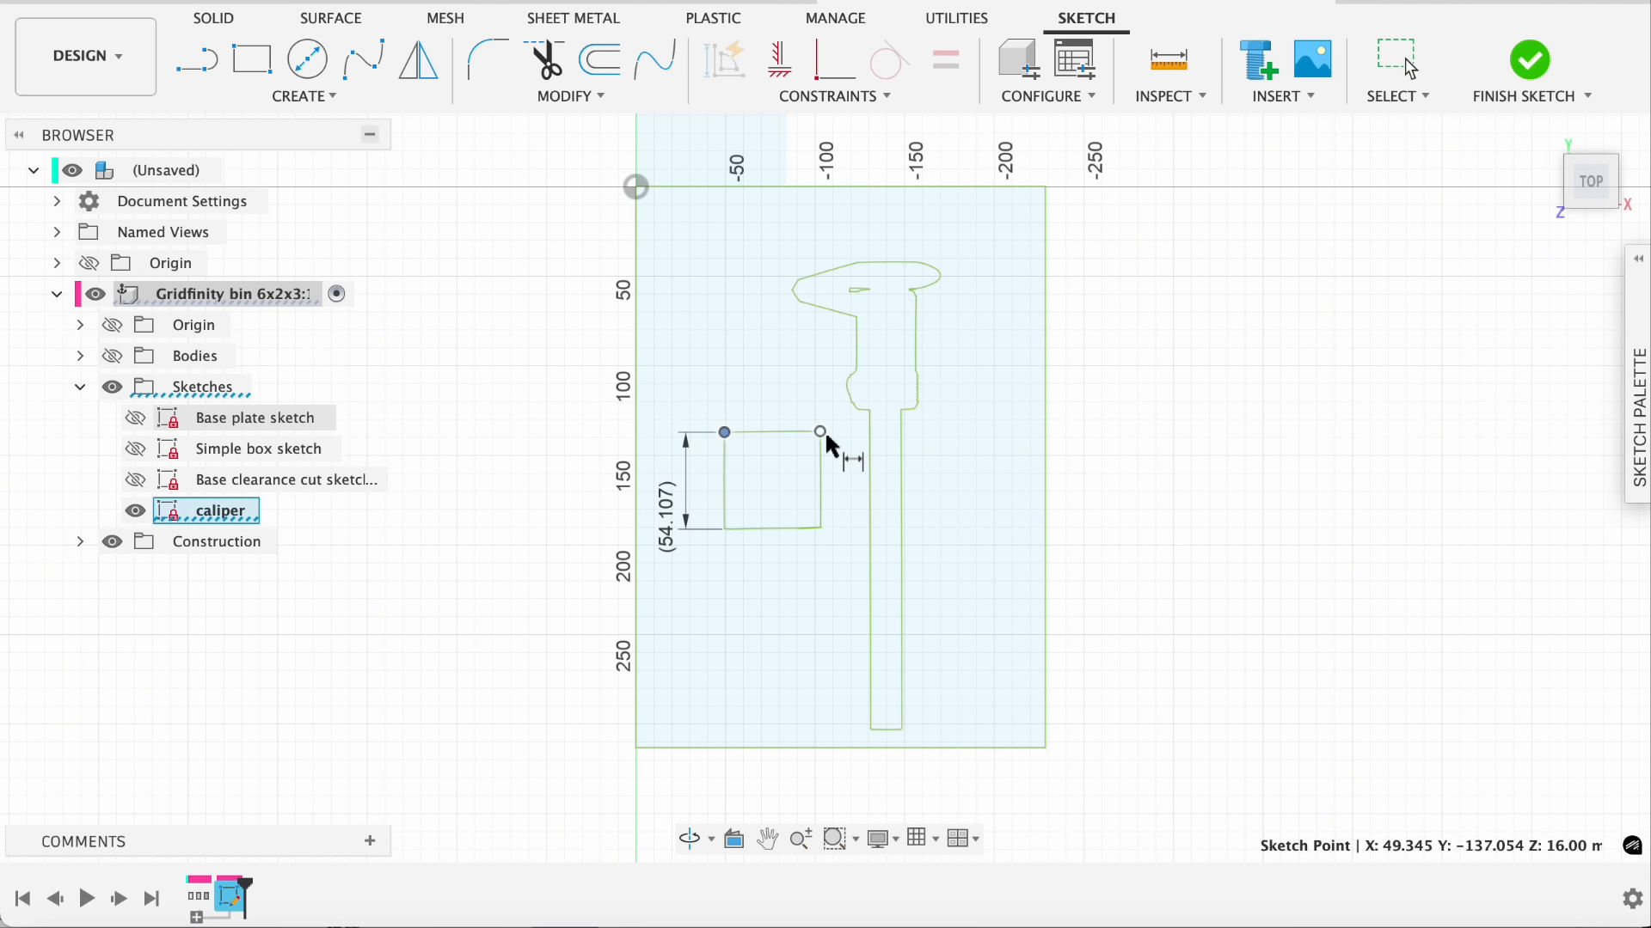
left_click(821, 432)
left_click(826, 401)
left_click(1059, 507)
Pin a floating screenshot of the reference square's two dimensions beside the model and finish the sketch.
key("F1")
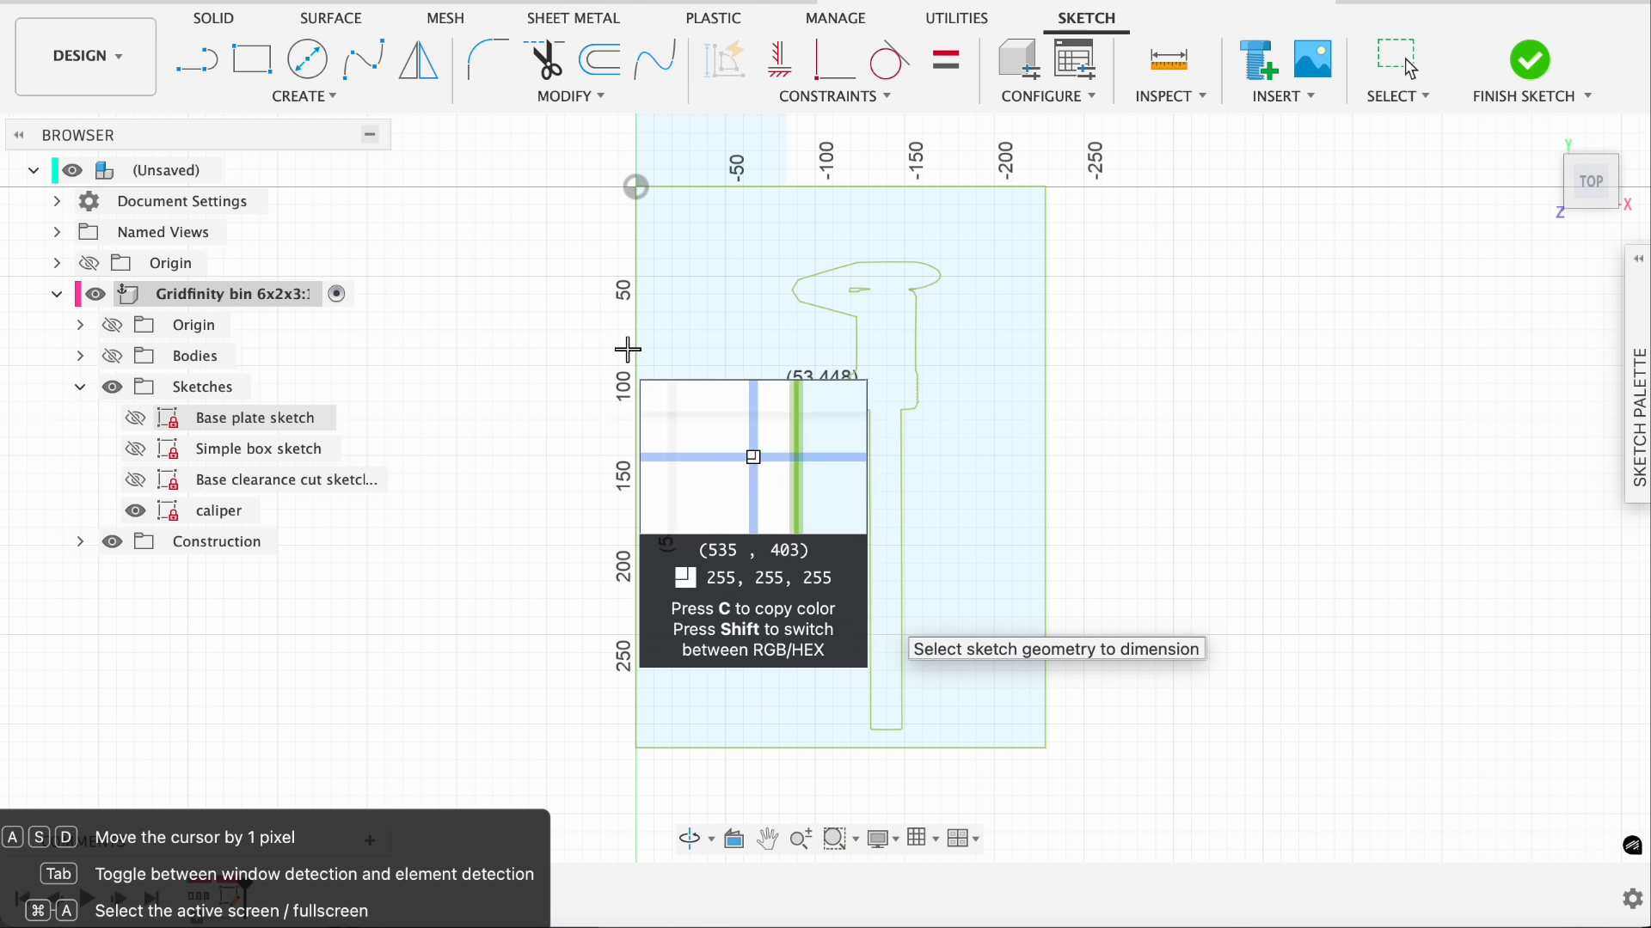
left_click_drag(621, 333, 913, 562)
left_click(812, 593)
left_click_drag(759, 452, 1468, 762)
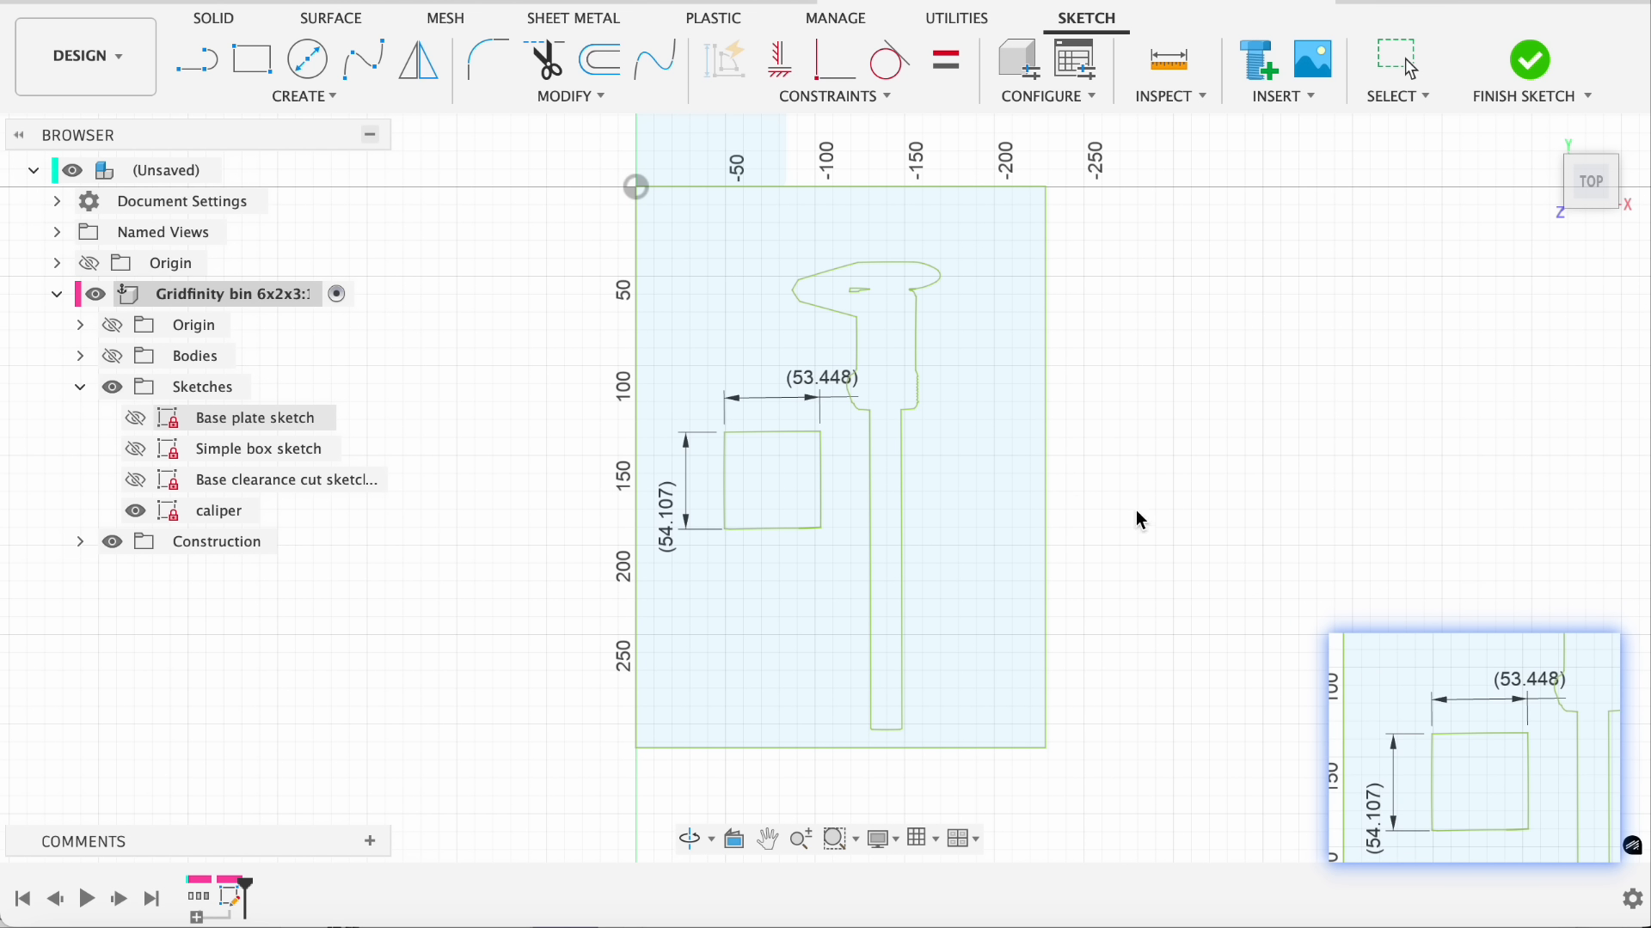
left_click(1529, 69)
Extrude both caliper profiles by -20 mm as a new body.
key("e")
left_click(861, 299)
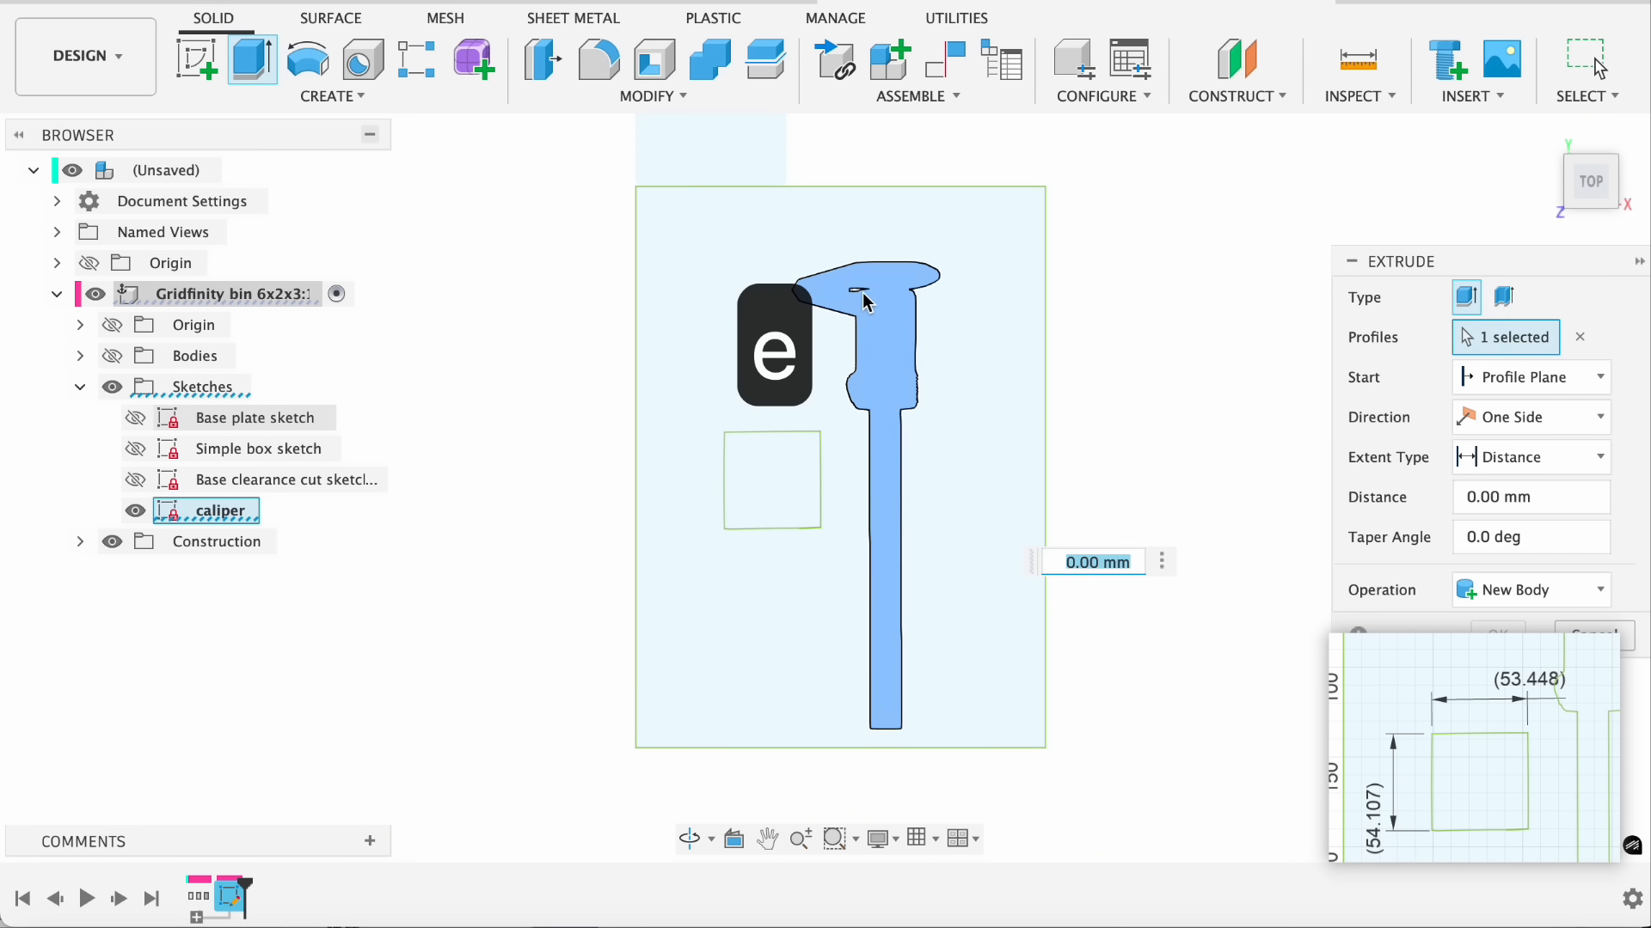
left_click(860, 299)
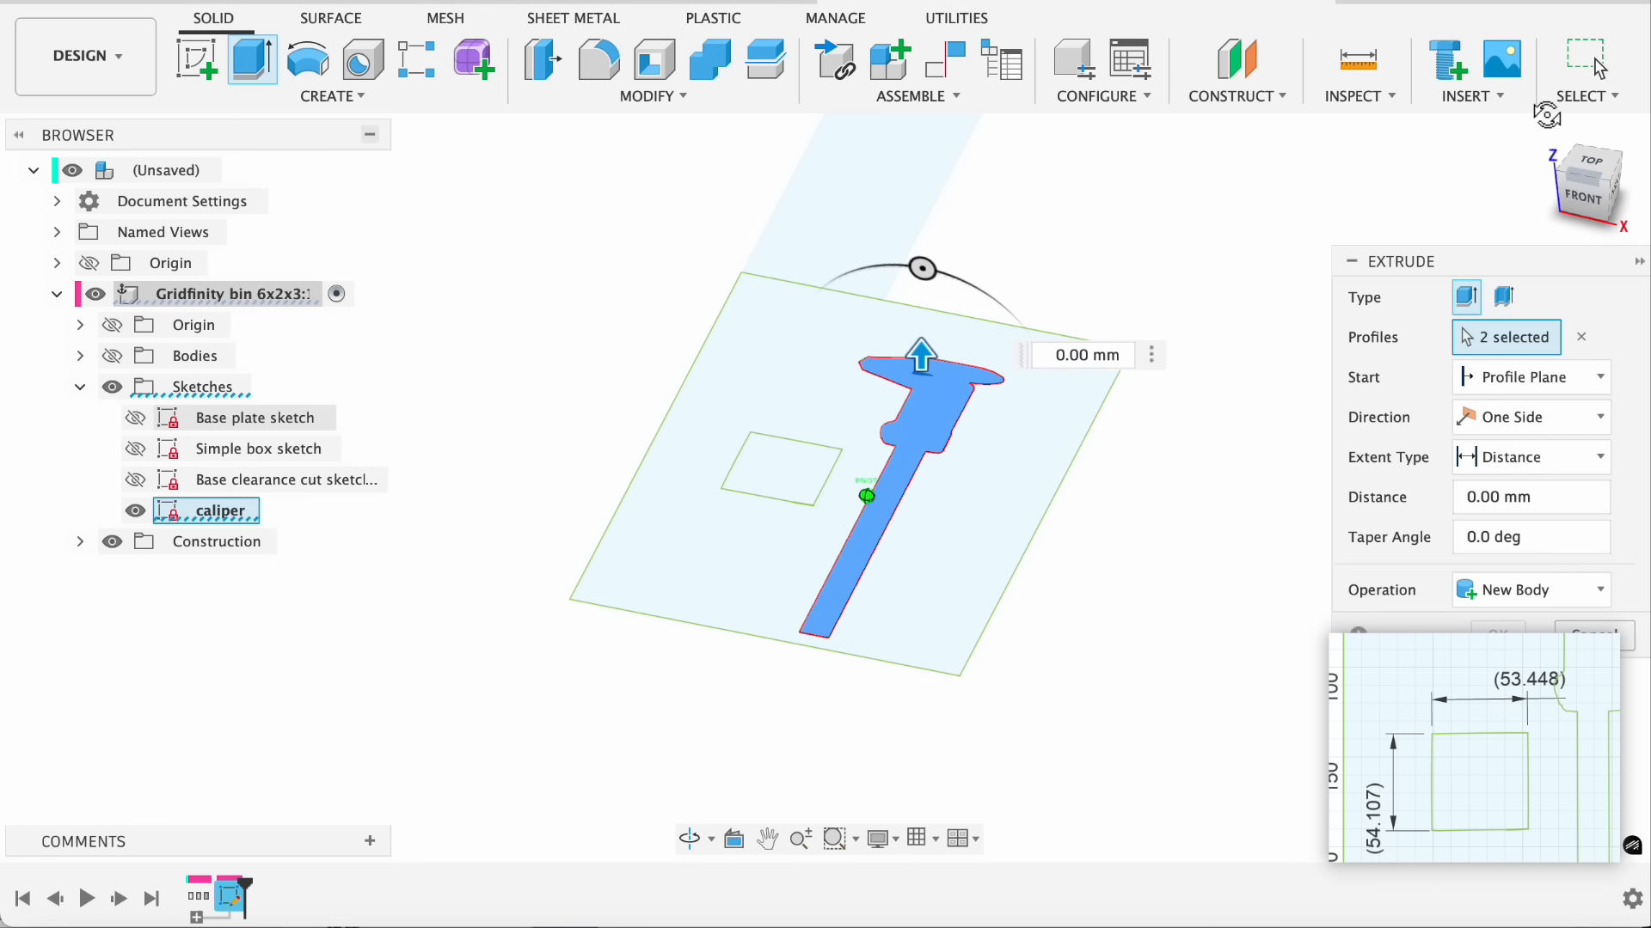
left_click_drag(922, 358, 928, 389)
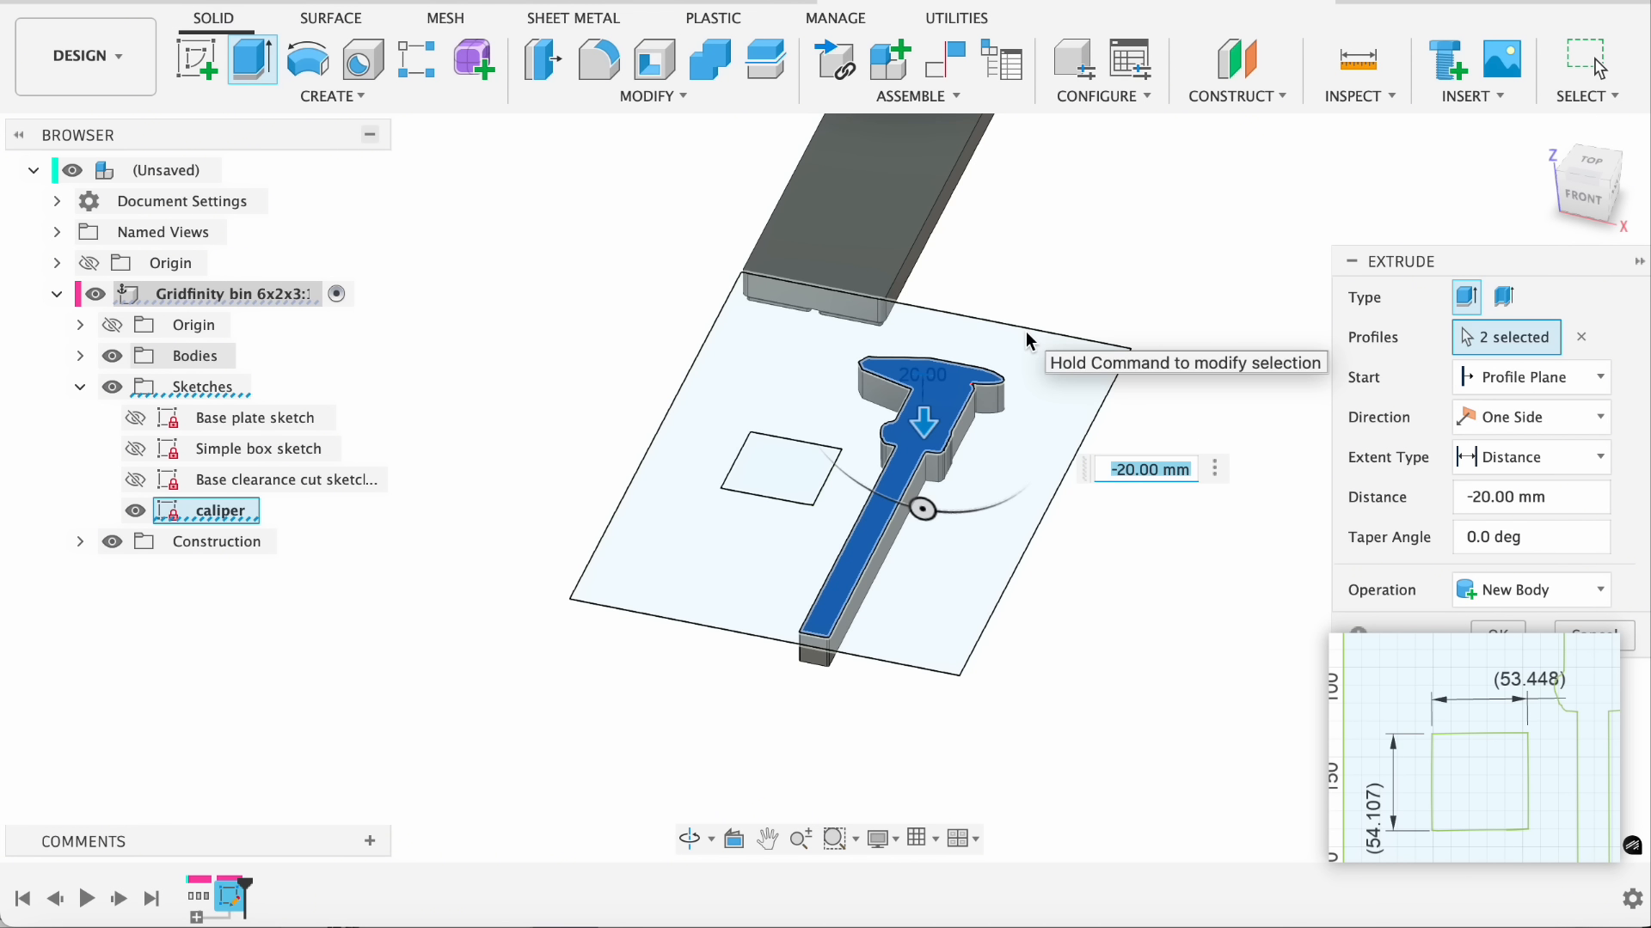
key("Return")
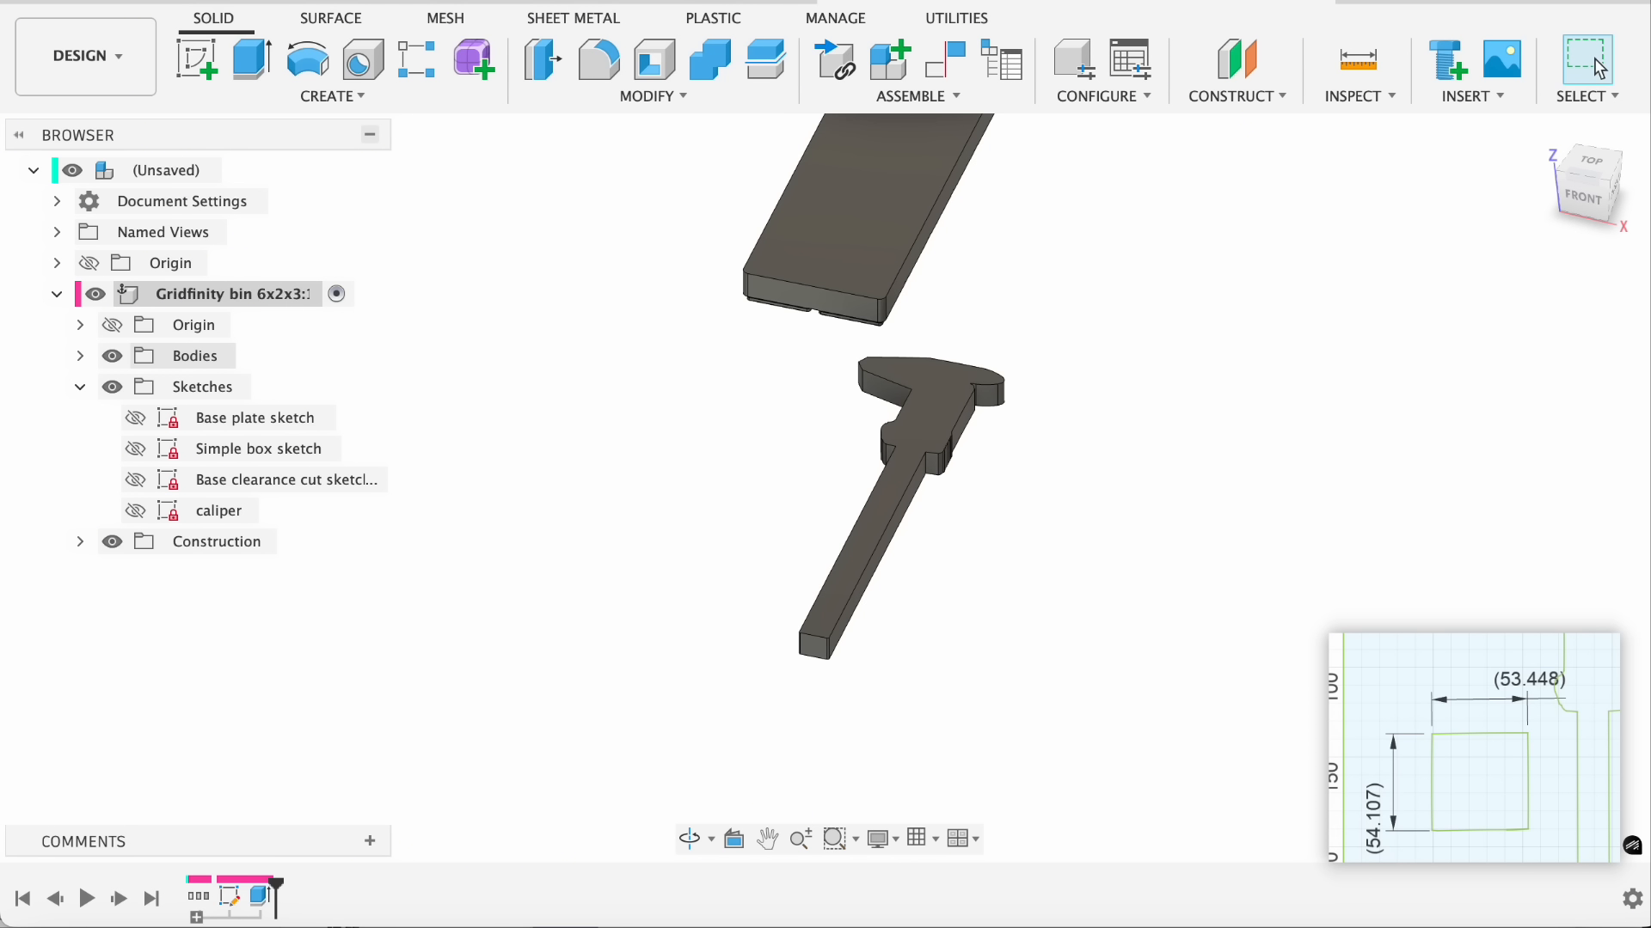
Scale the caliper body non-uniformly with X scale 50/53.448 and Y scale 50/54.107.
left_click(626, 98)
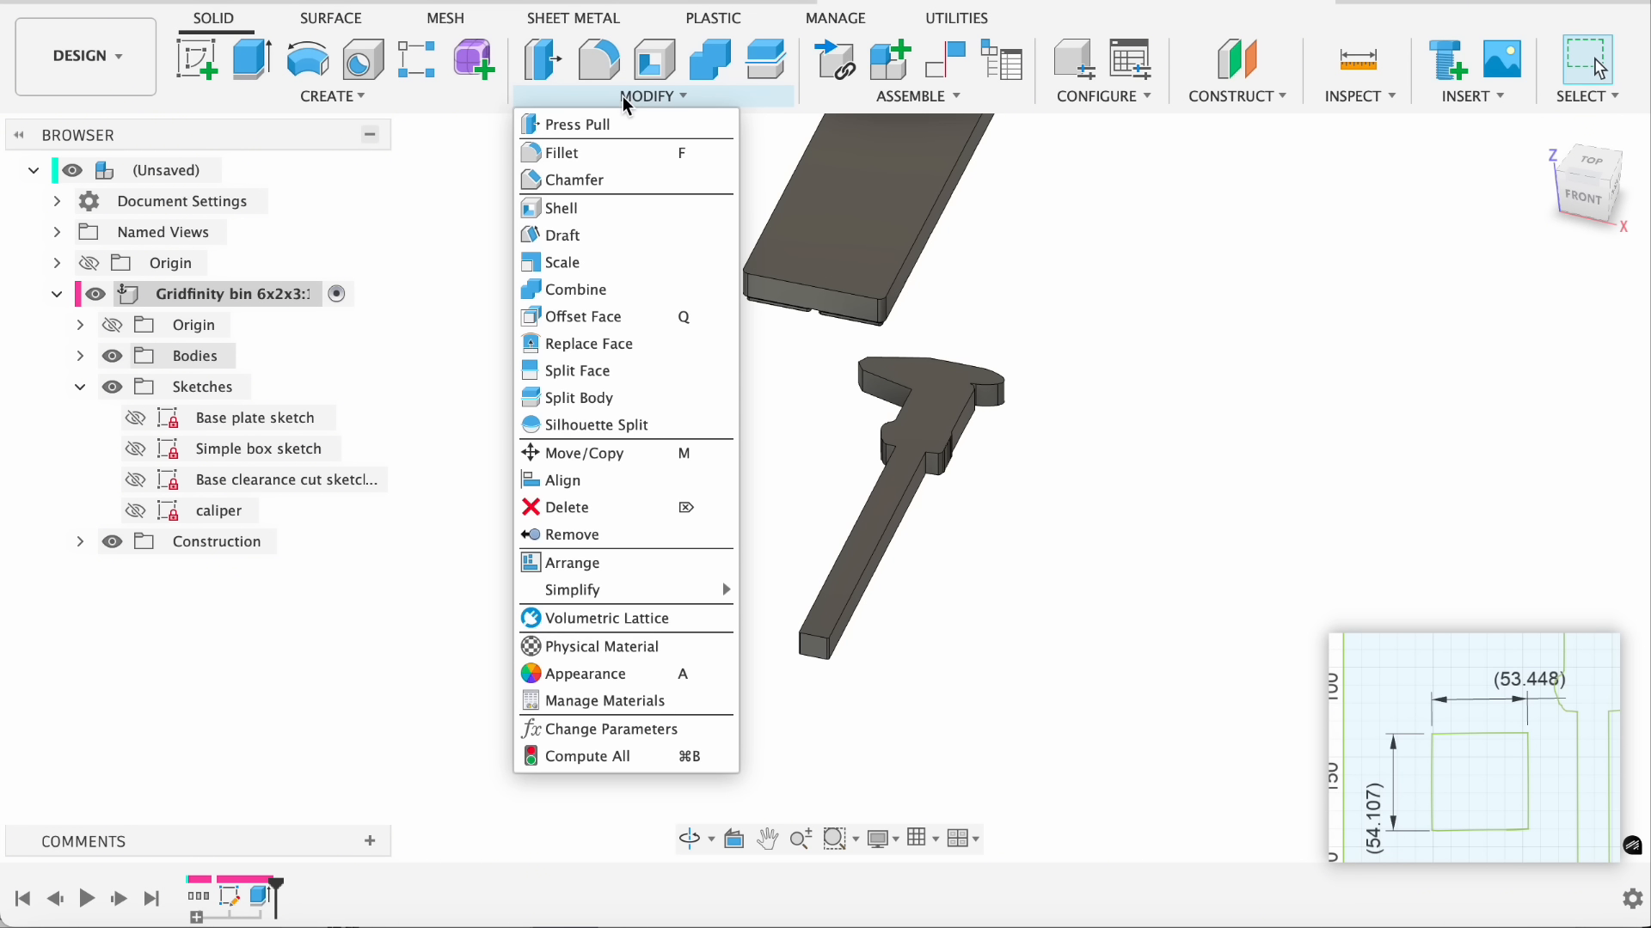
left_click(572, 263)
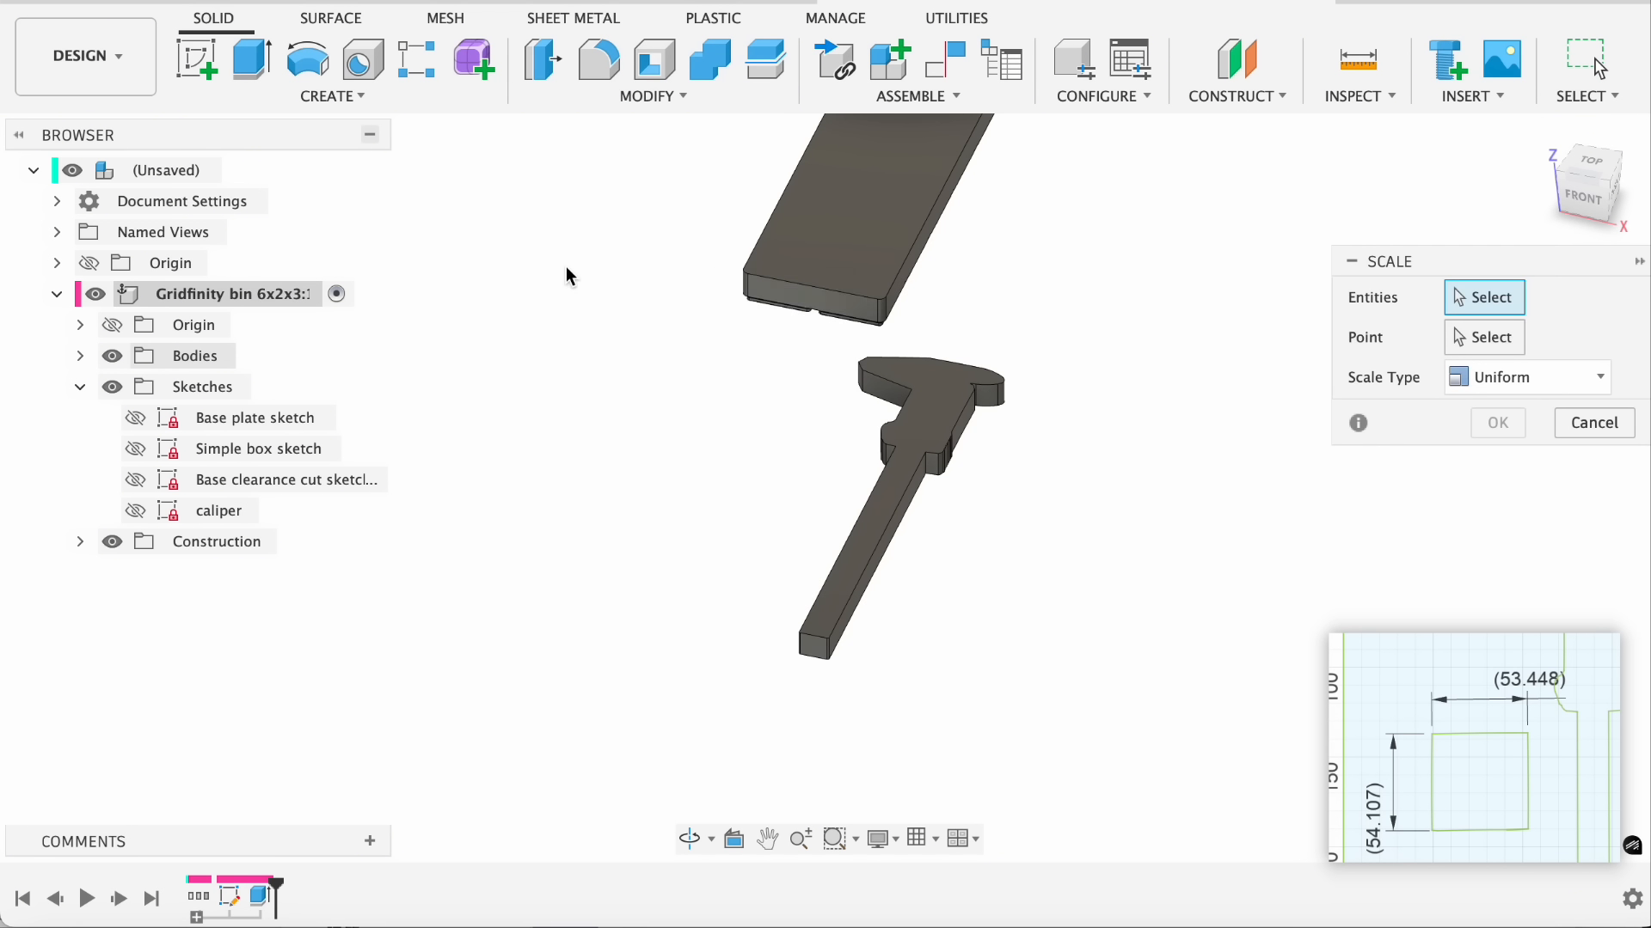
left_click(942, 451)
left_click(1538, 393)
left_click(1535, 449)
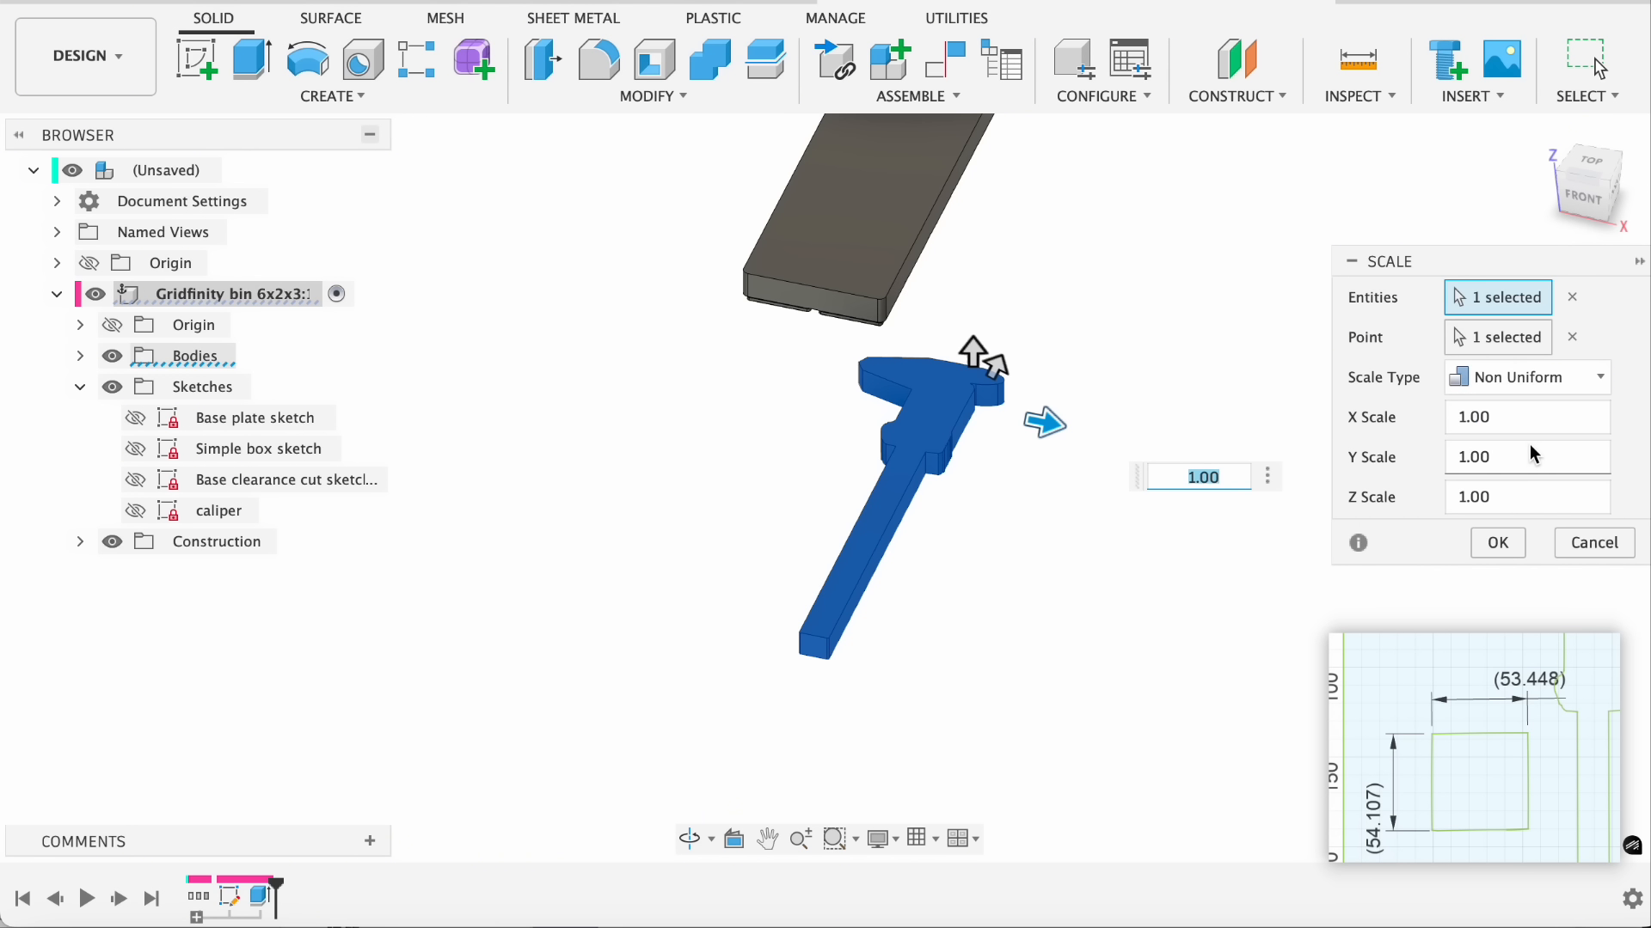
left_click(1557, 420)
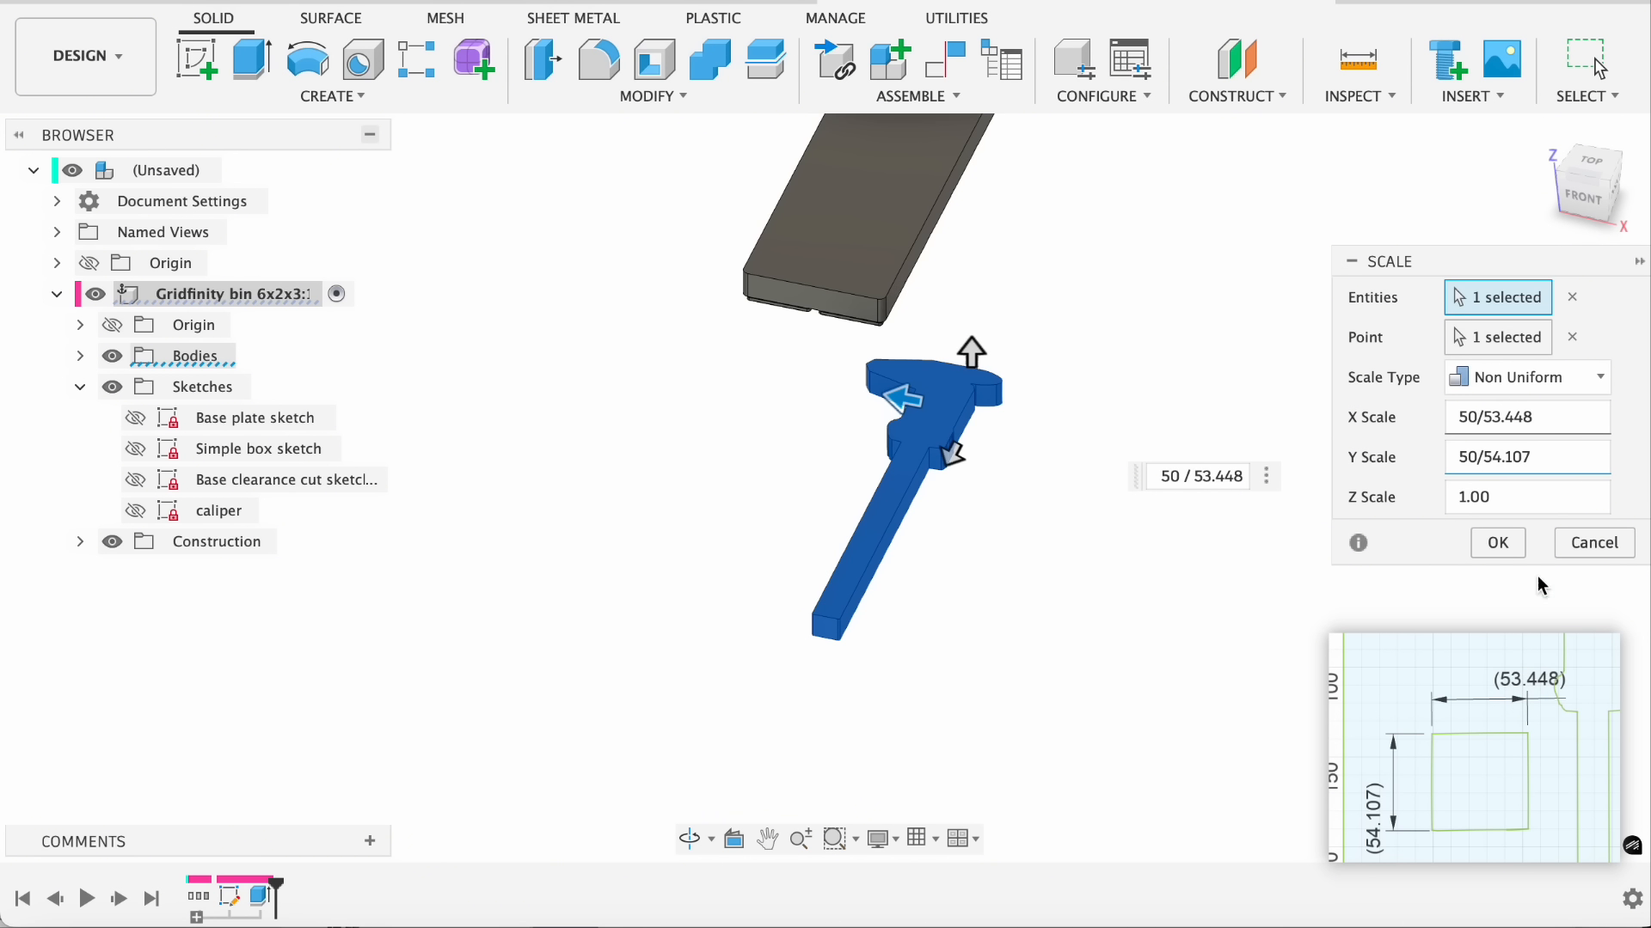
left_click(1496, 545)
Move the scaled caliper body in the top view onto the Gridfinity bin.
key("m")
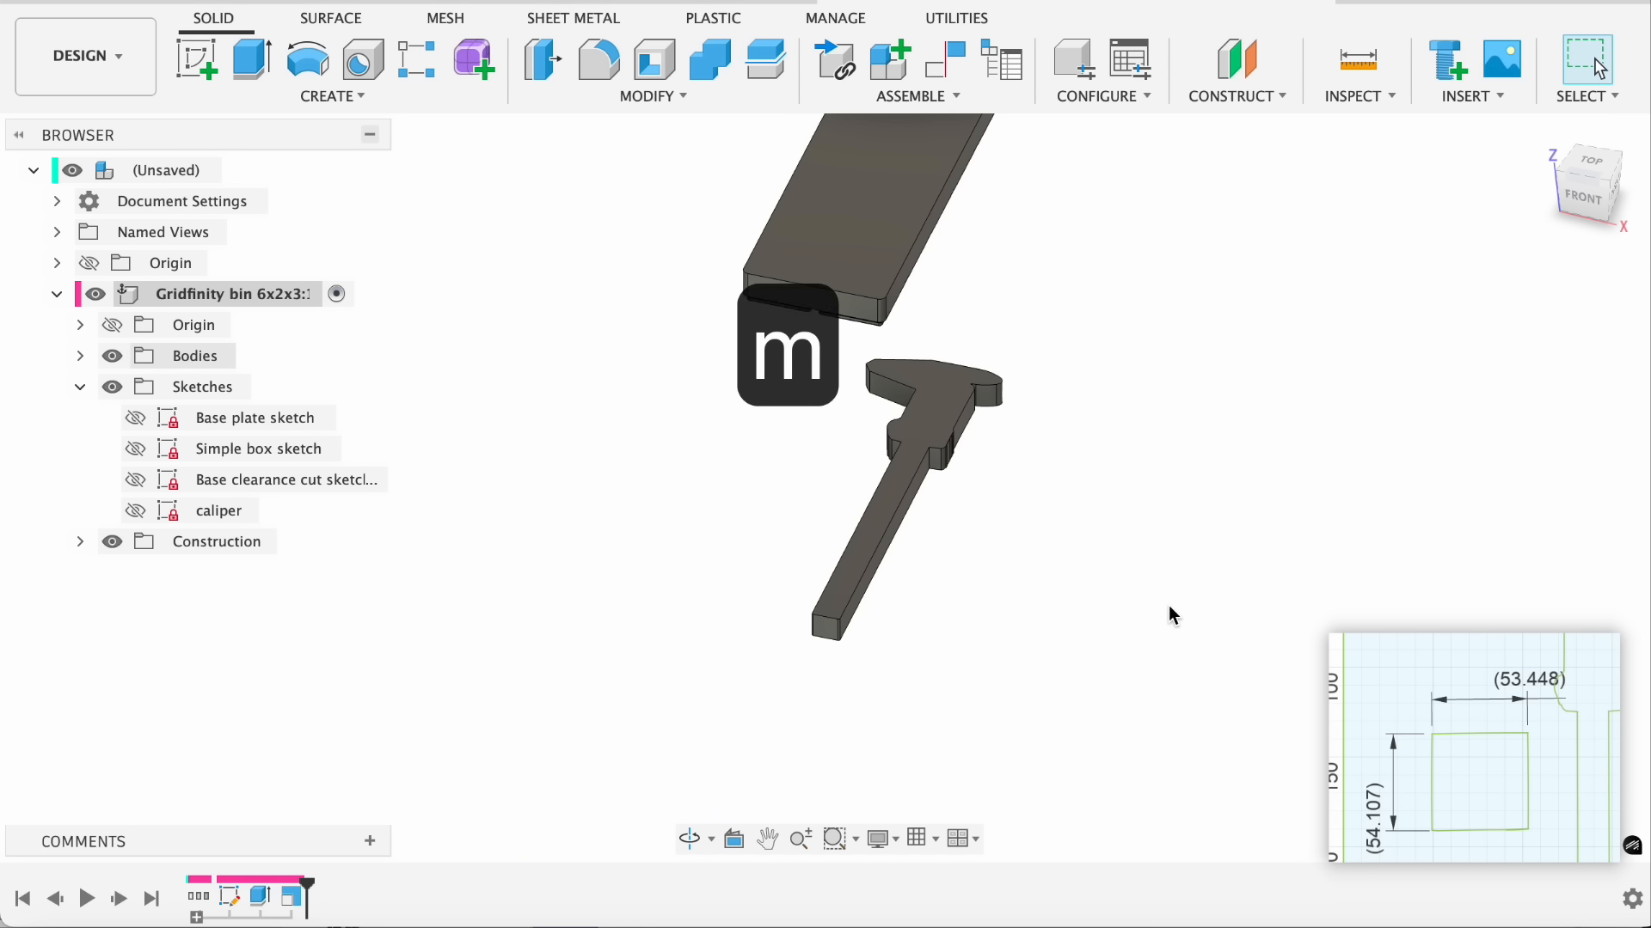
left_click(941, 426)
left_click(1470, 379)
left_click(1590, 162)
left_click_drag(963, 754, 873, 461)
left_click(1497, 742)
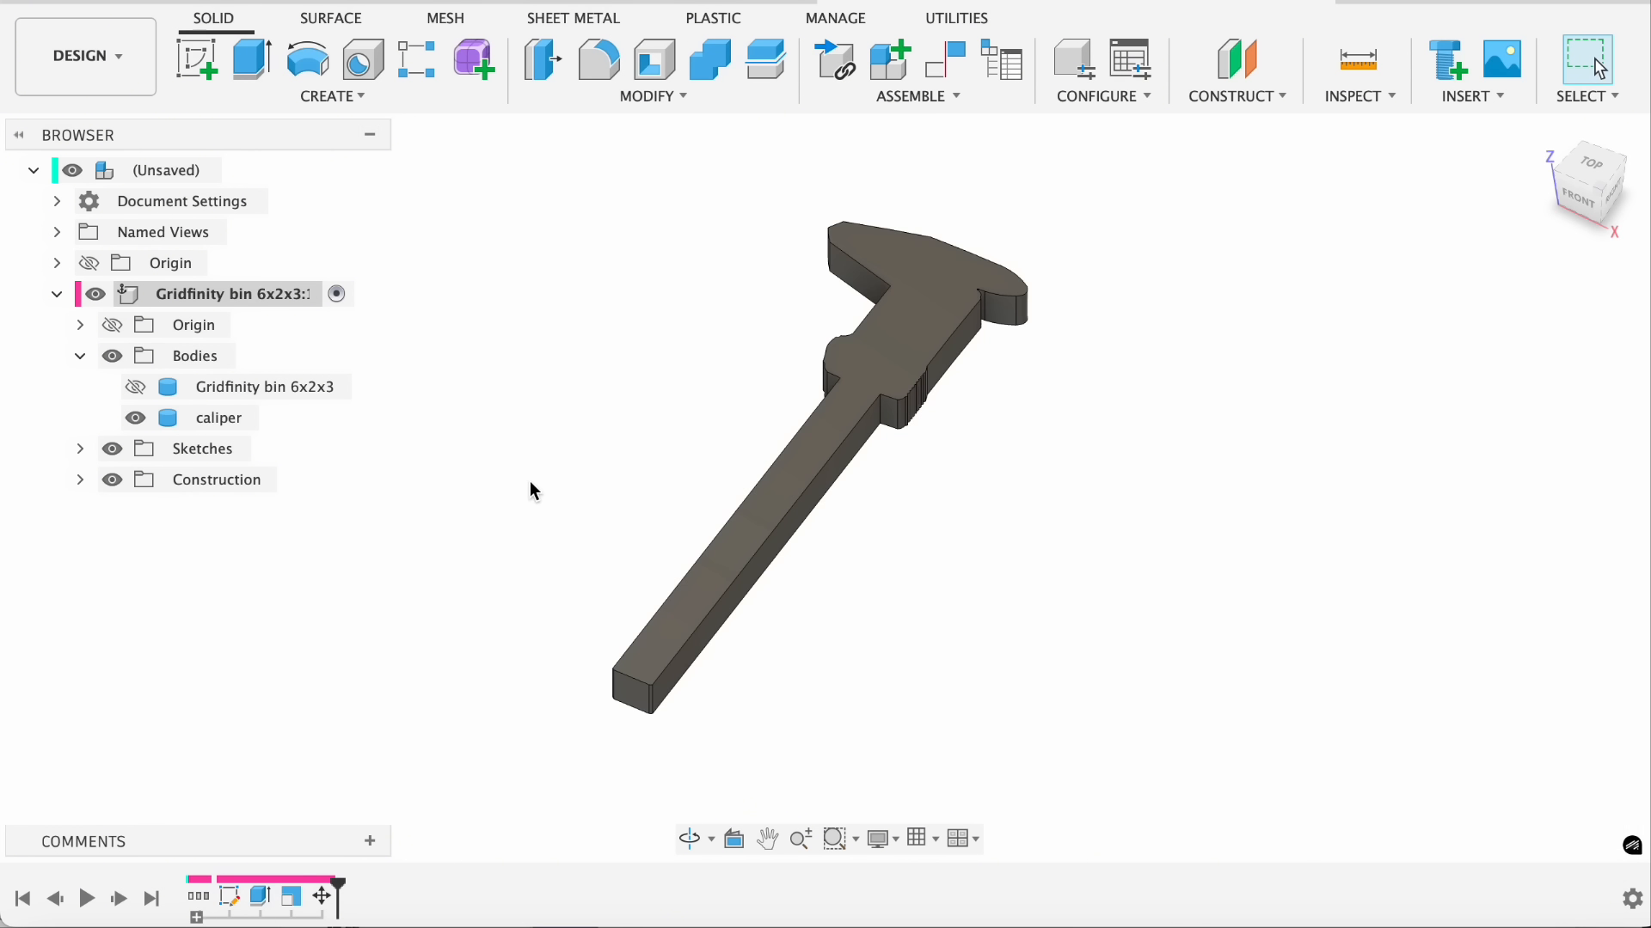
Offset all the side faces of the caliper body outward by 0.25 mm for clearance.
key("q")
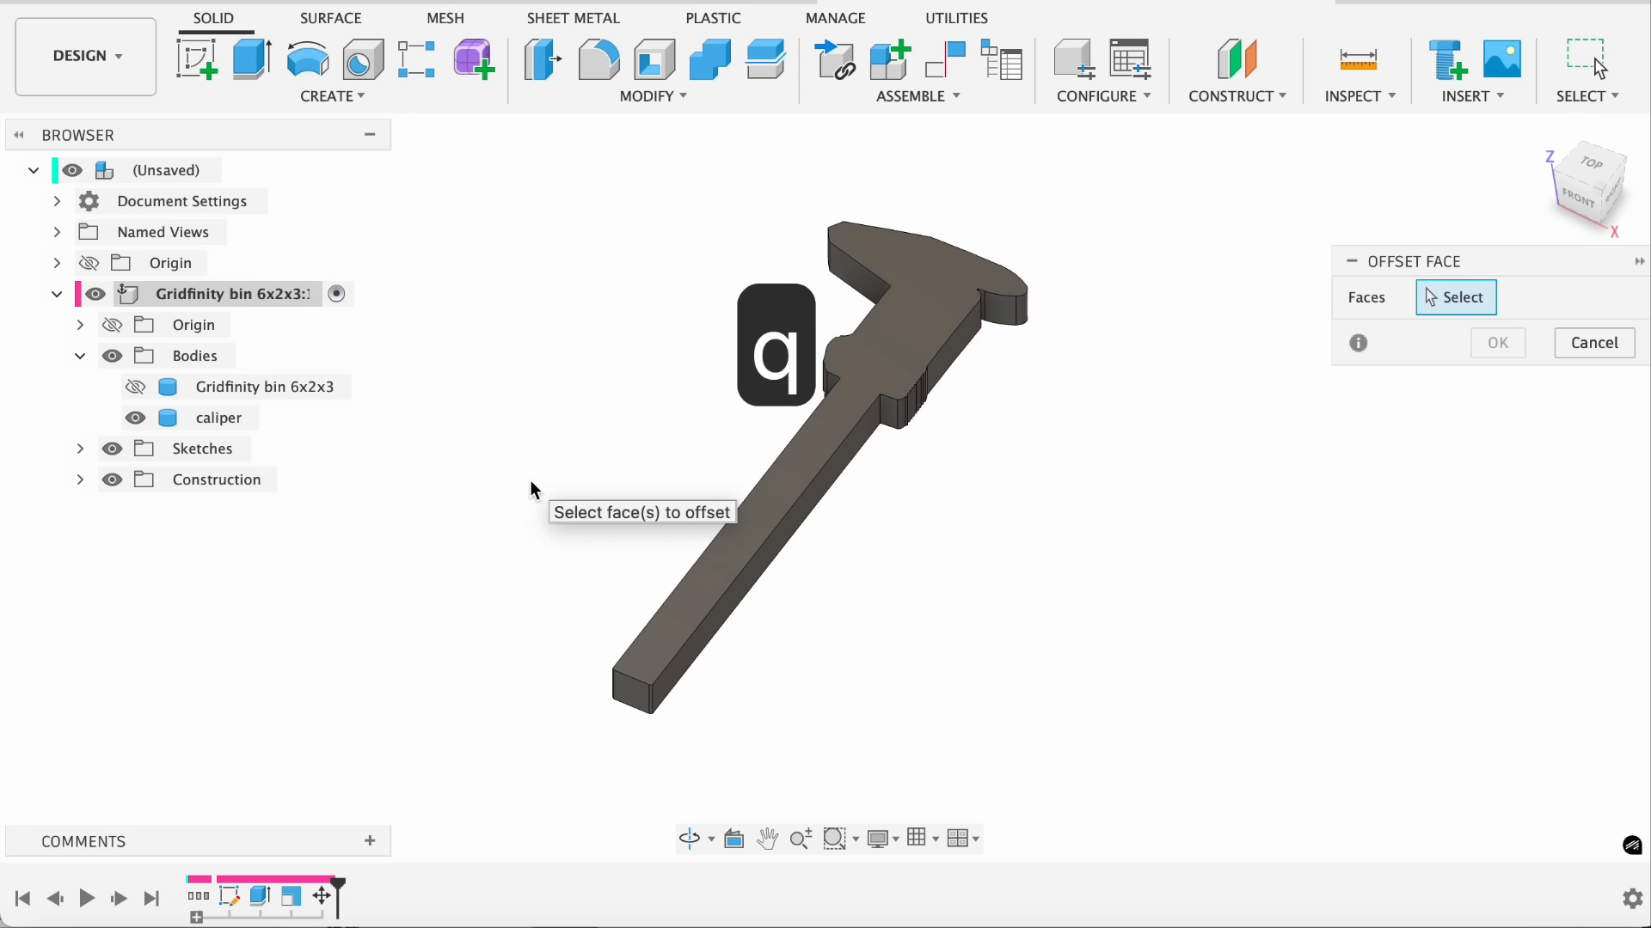
left_click(1611, 206)
left_click_drag(1175, 416, 384, 392)
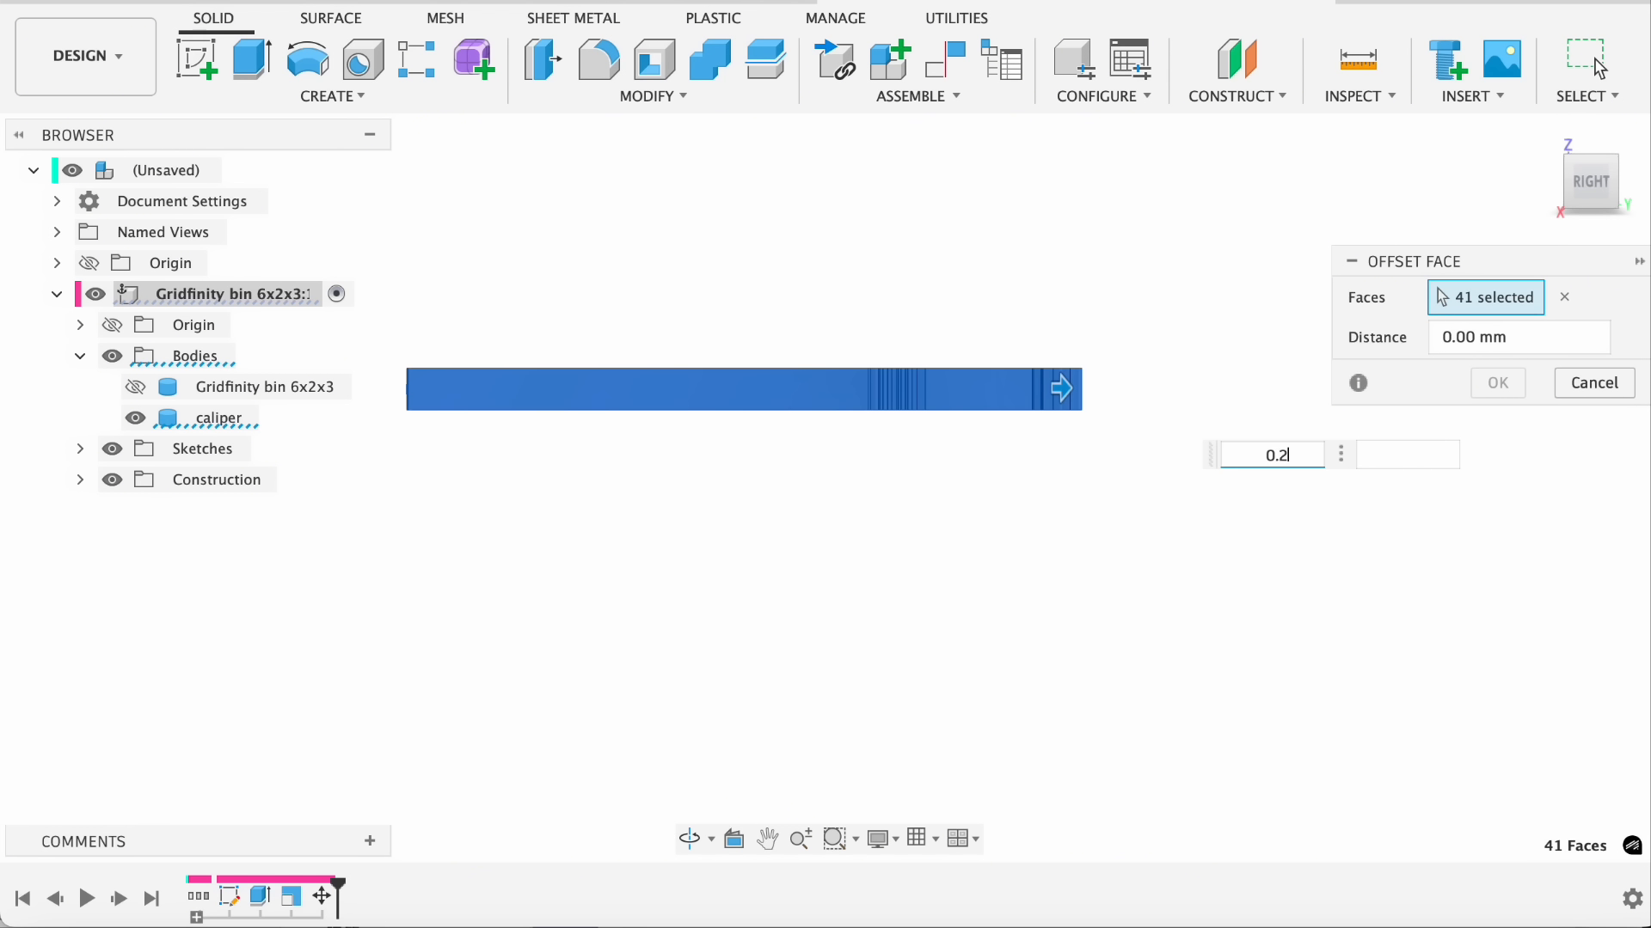
left_click(1553, 183)
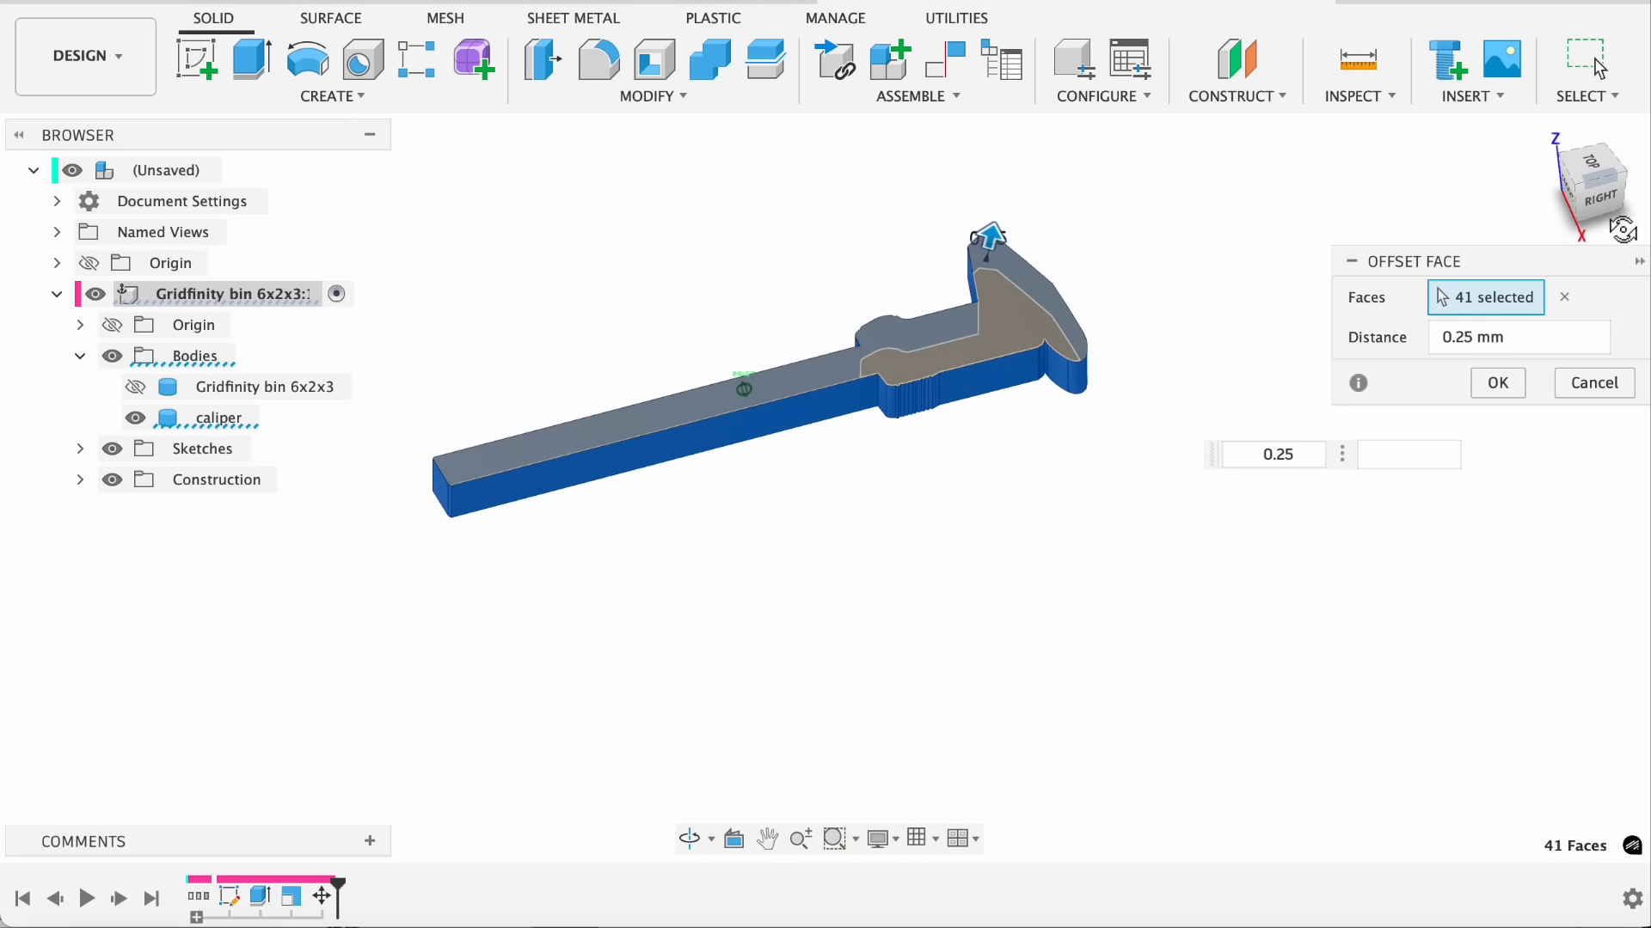
left_click(1487, 388)
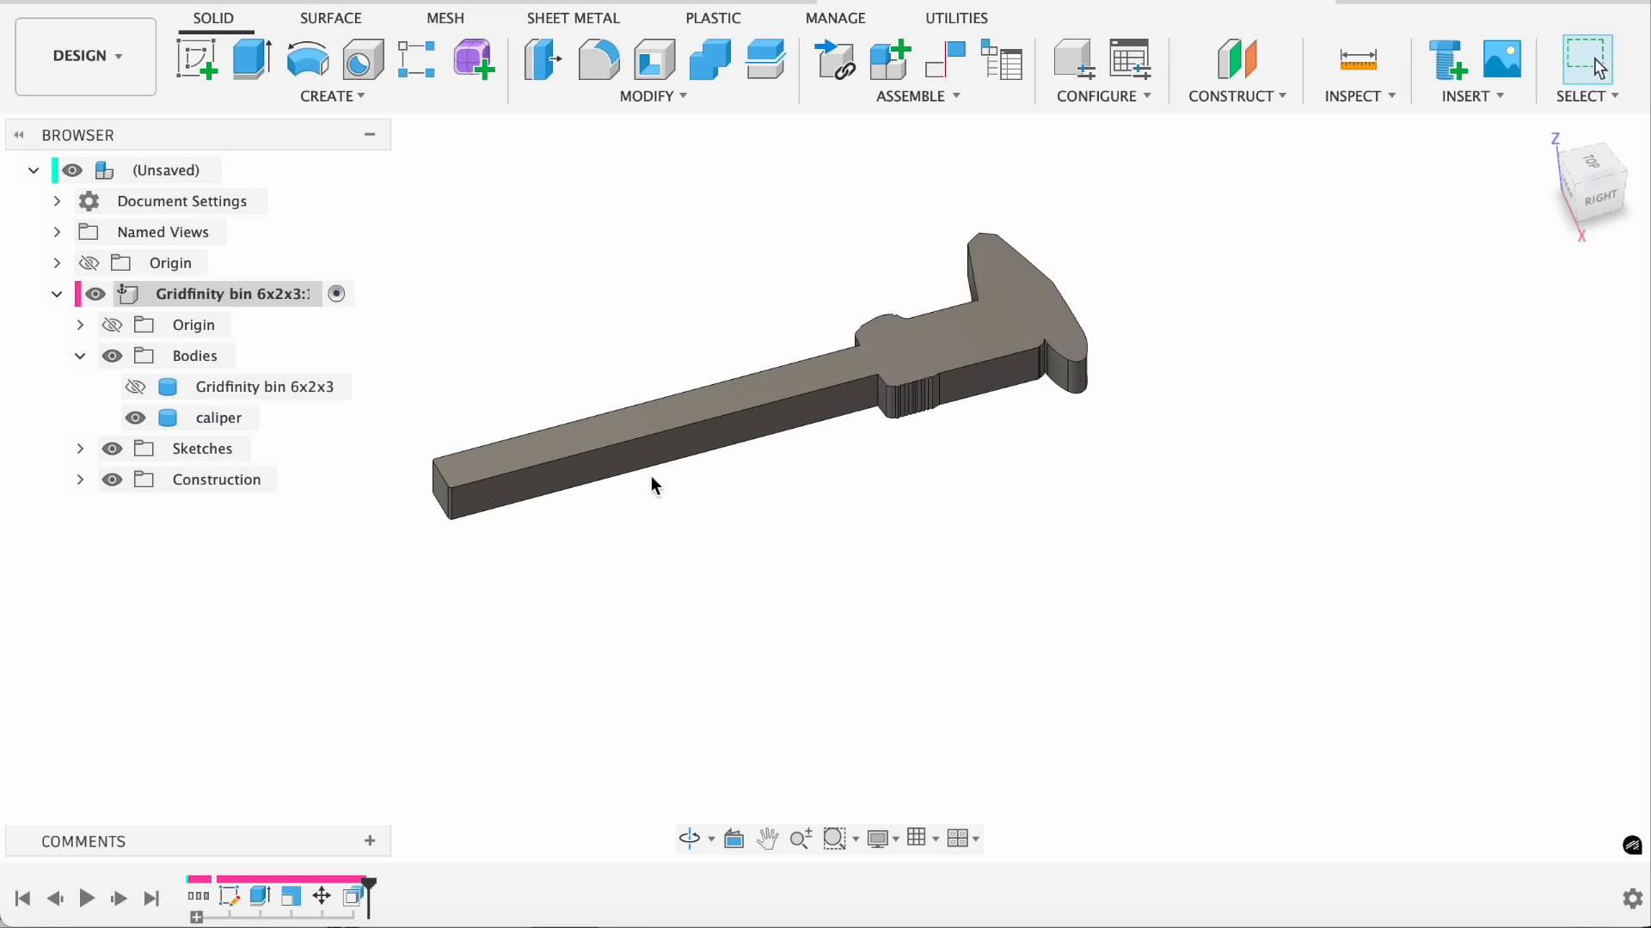
Show the Gridfinity bin, cut the caliper body out of it while keeping the tool body, and hide the caliper.
left_click(135, 388)
left_click(710, 59)
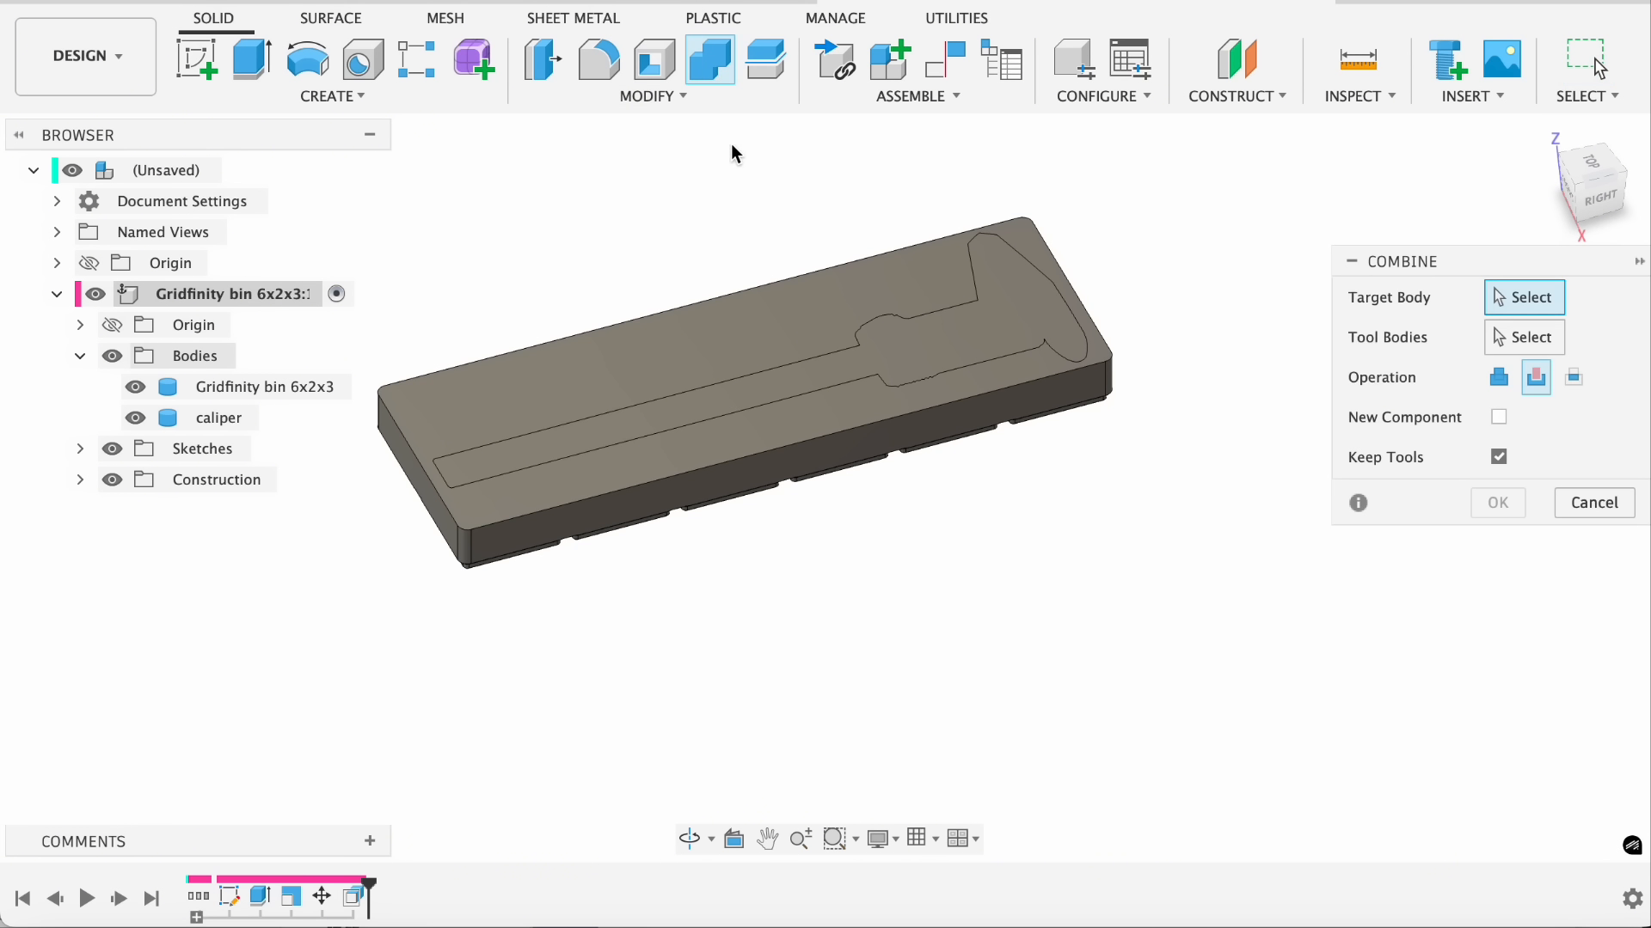
left_click(759, 324)
left_click(953, 337)
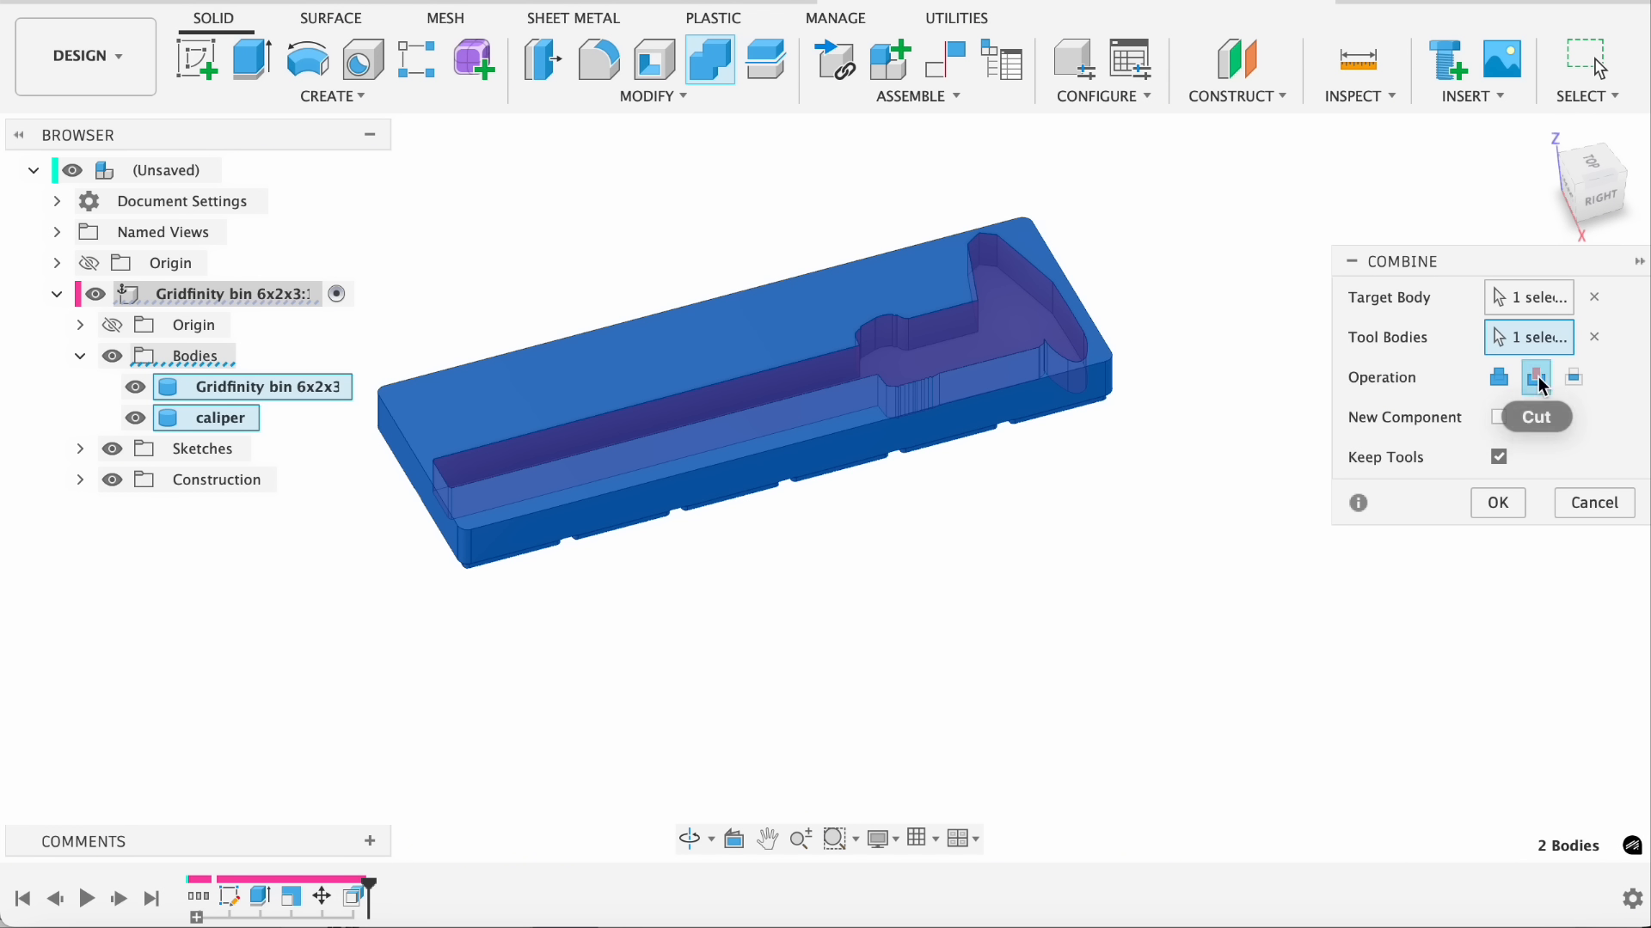
left_click(1497, 504)
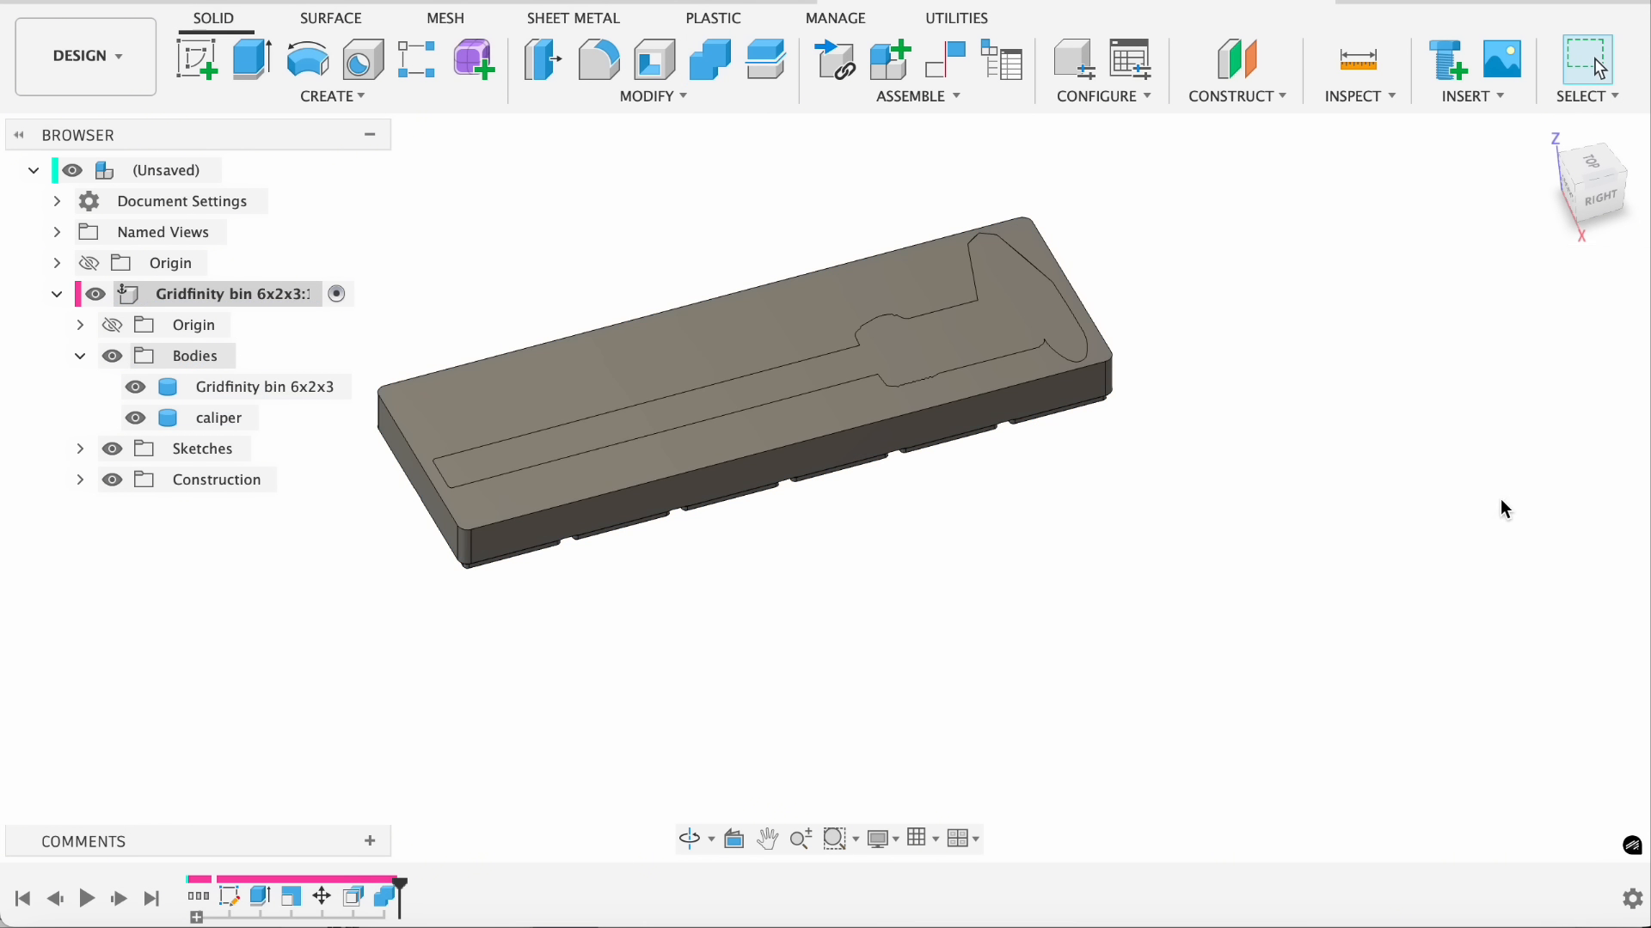
left_click(136, 418)
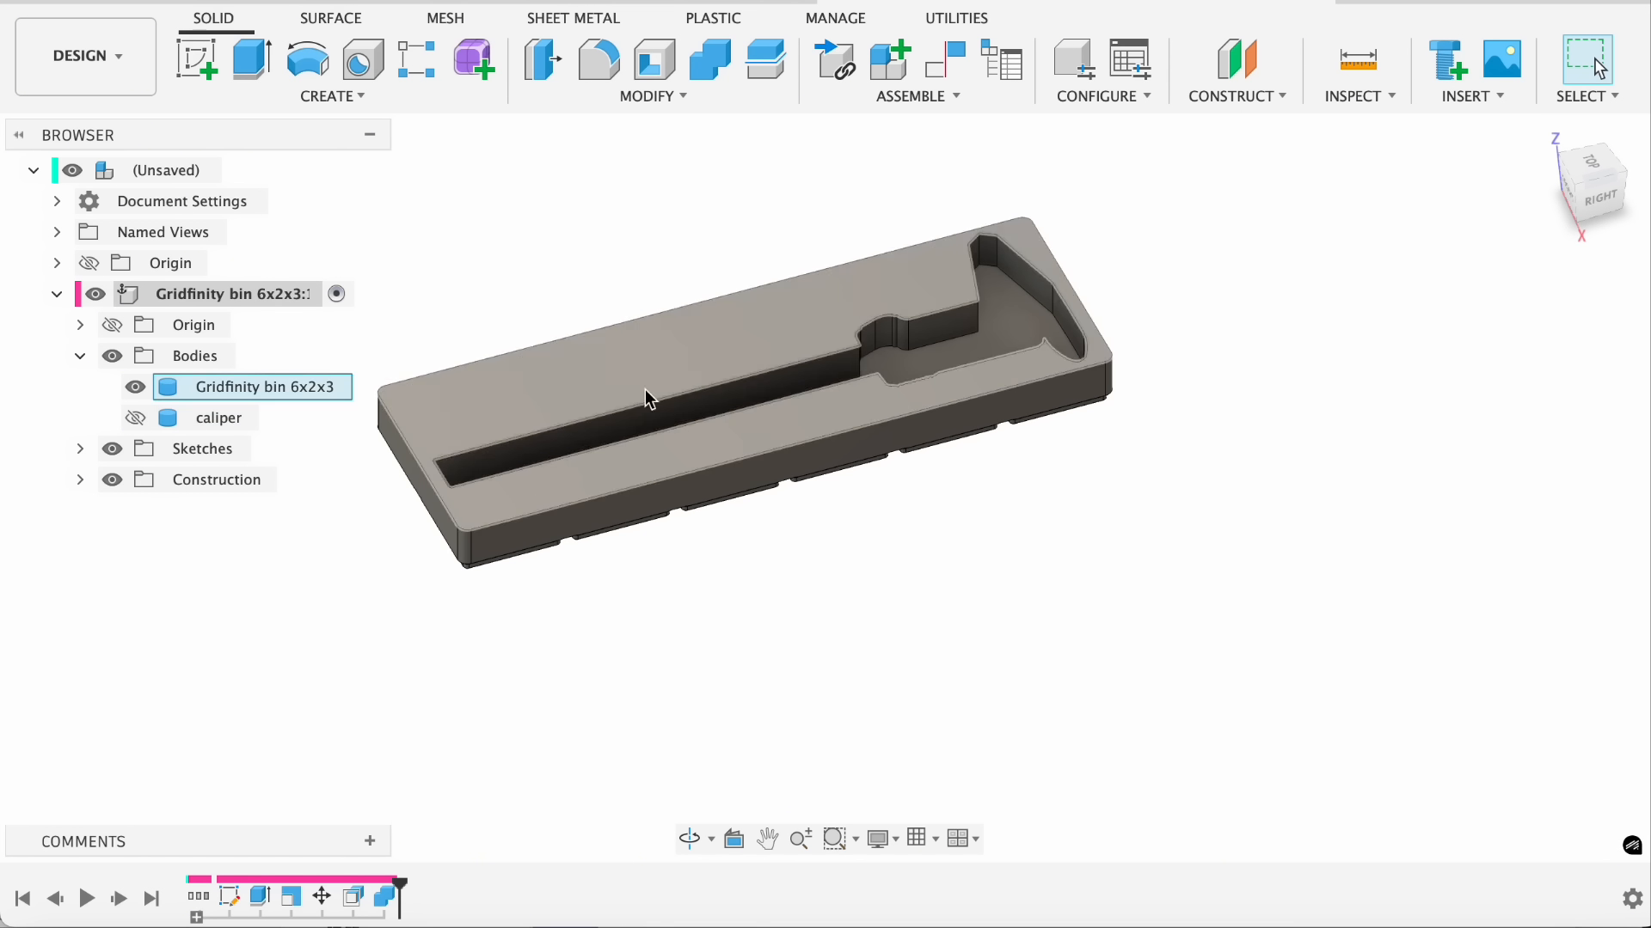
Sketch two 20 mm diameter circles on the bin's top face, centred on the opposite side edges of the caliper pocket's head section.
left_click(1598, 163)
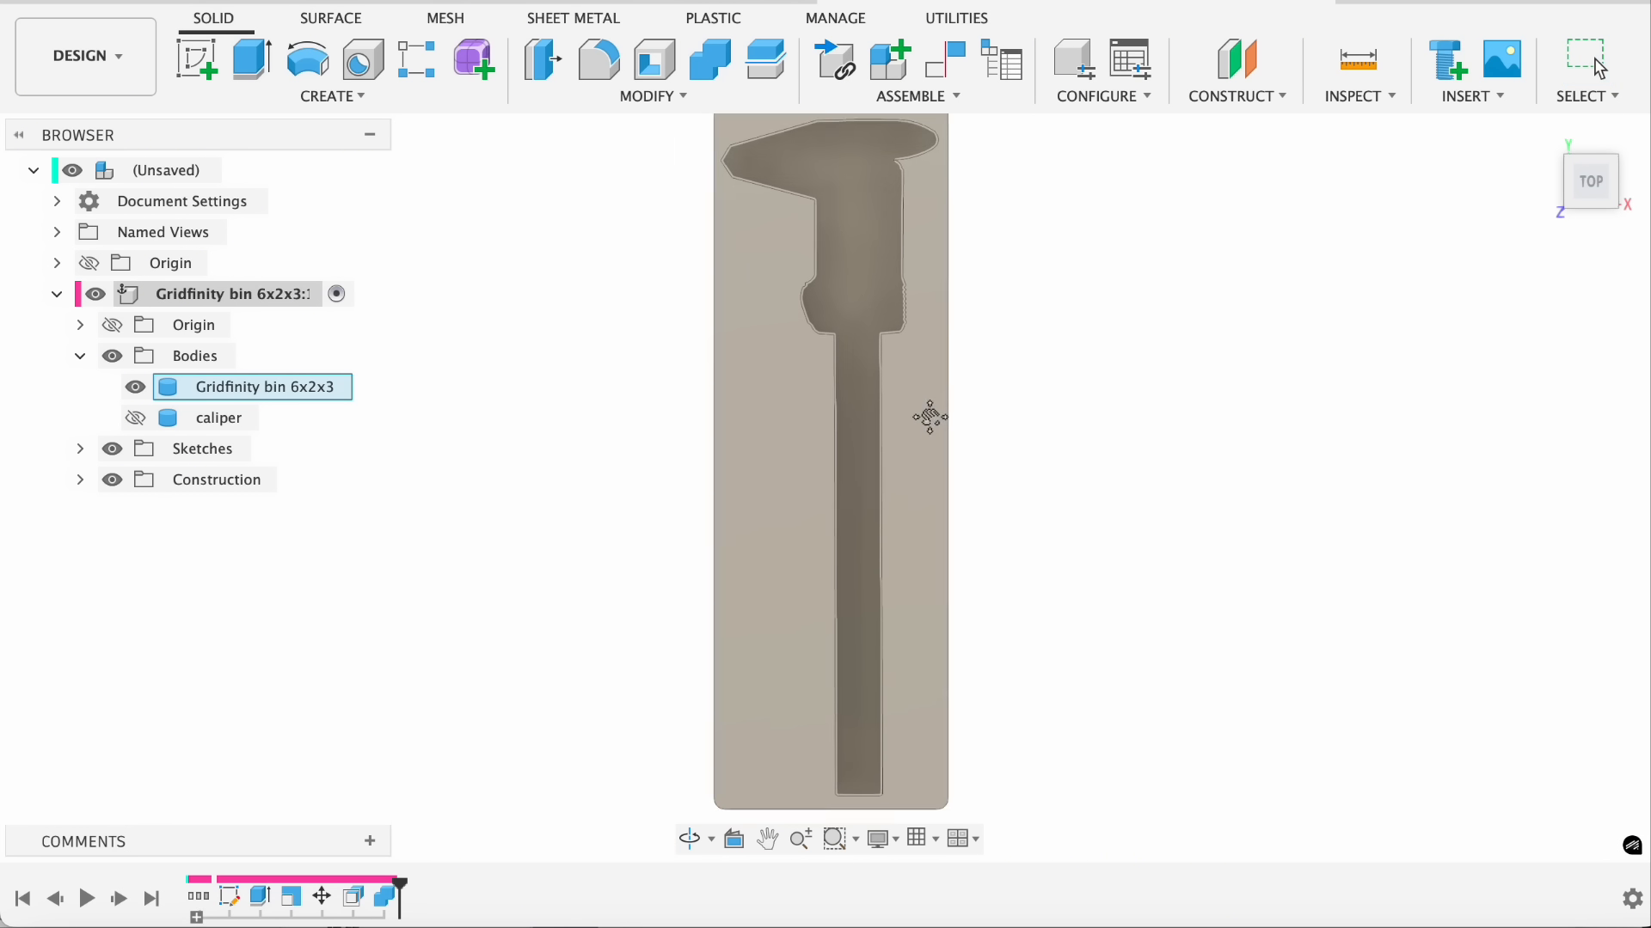
left_click(197, 58)
left_click(774, 325)
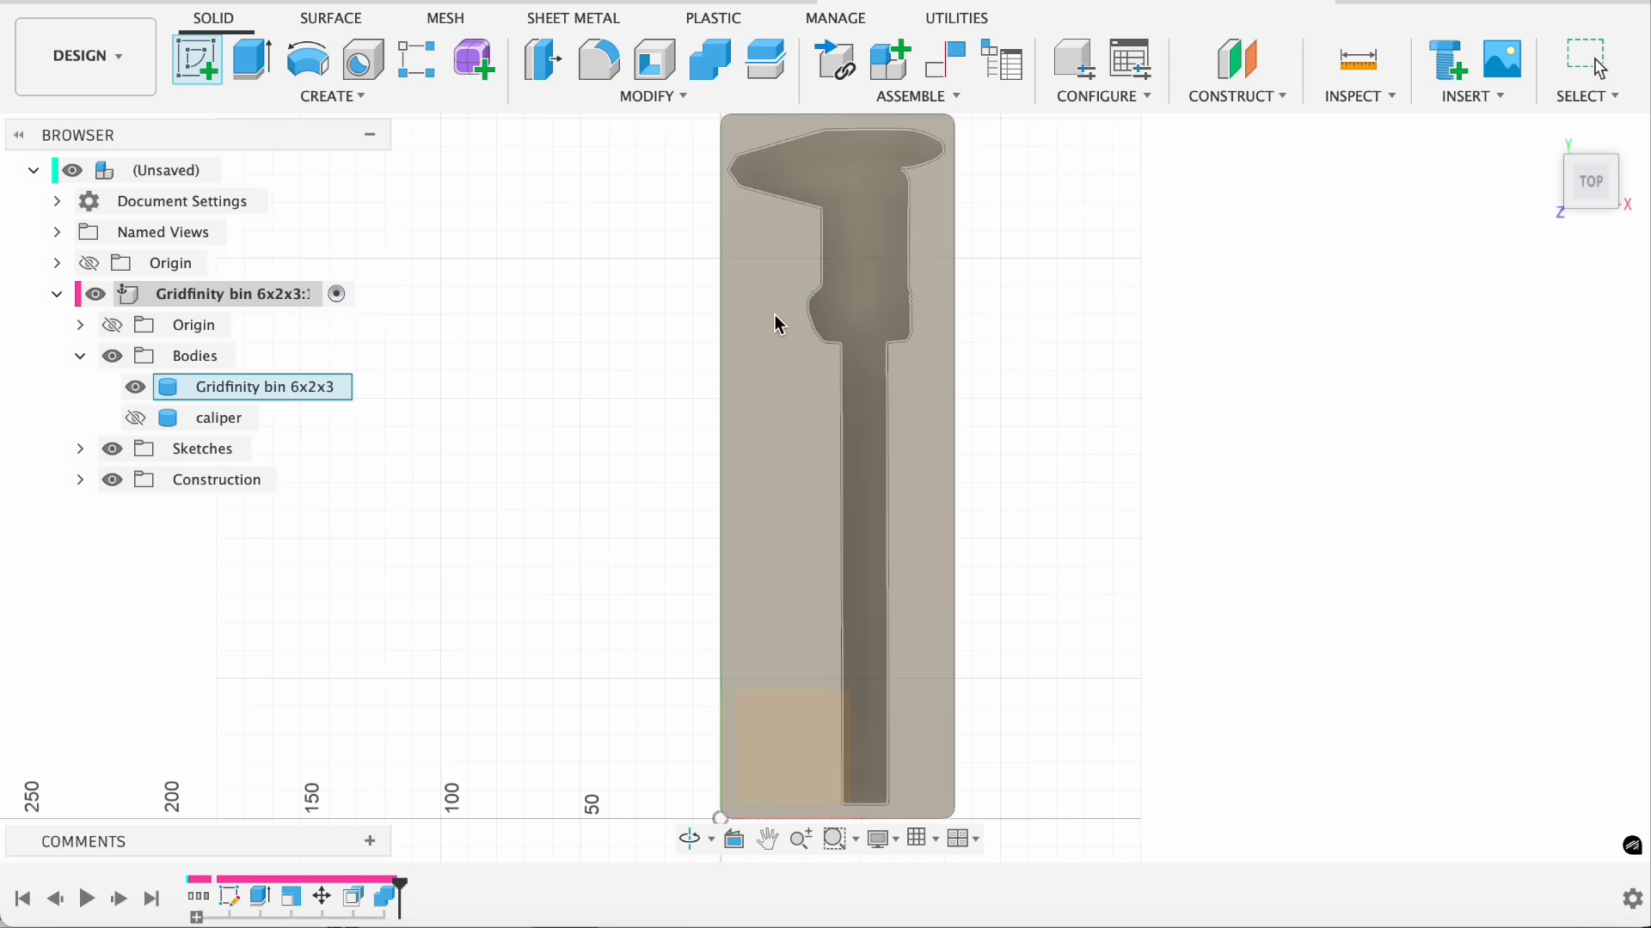
left_click(307, 59)
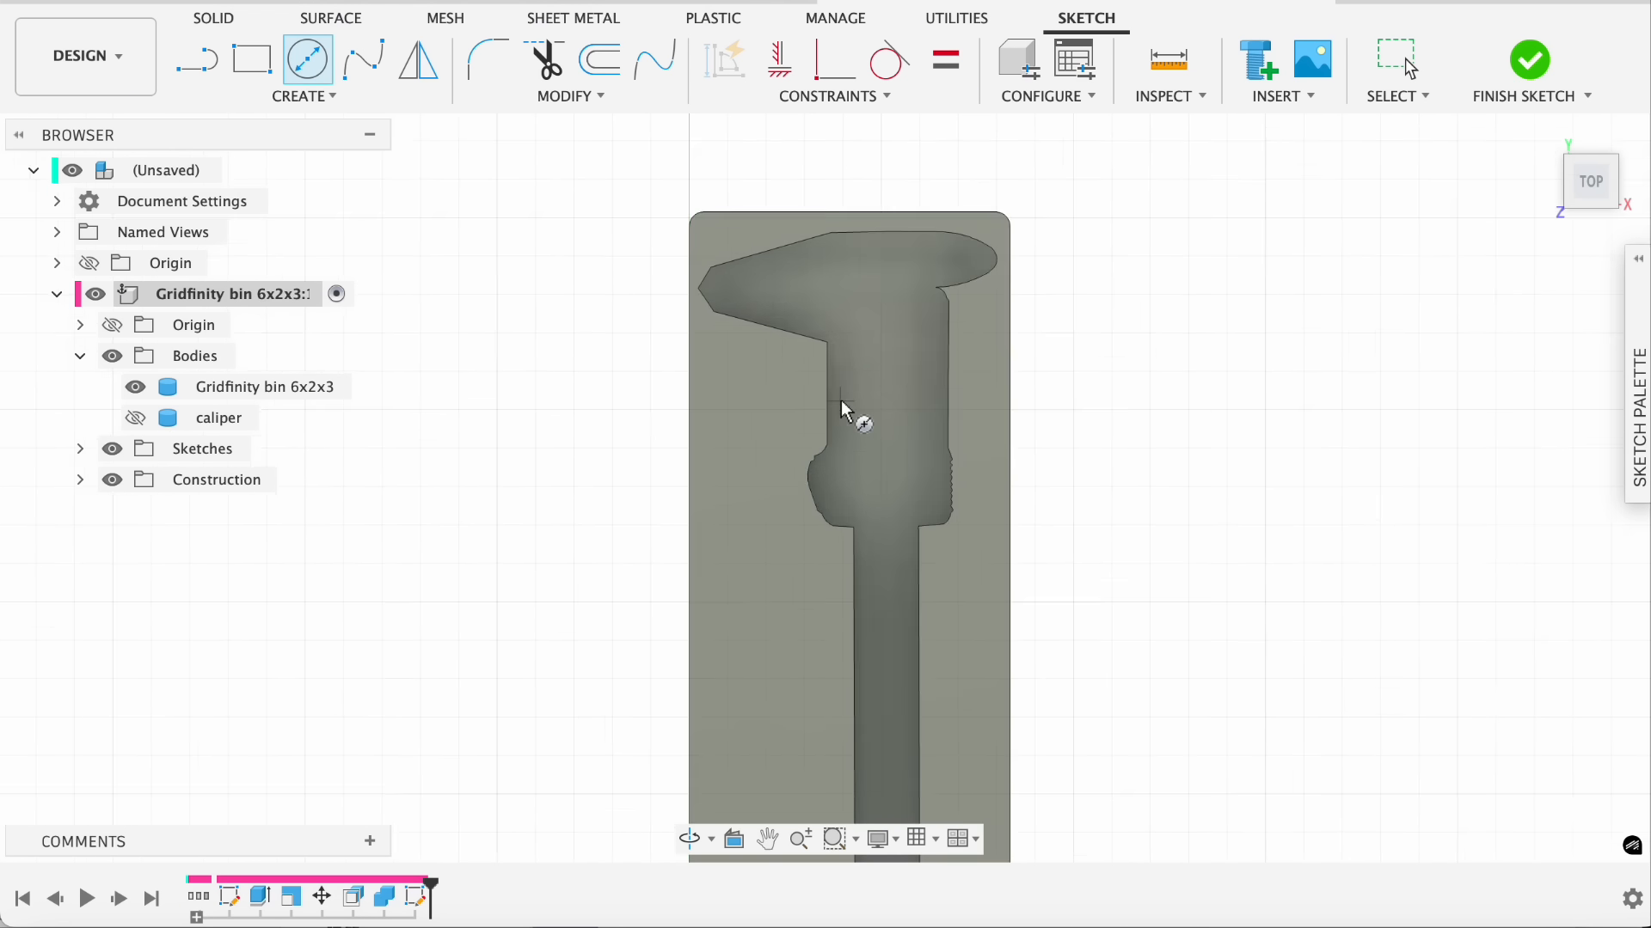
type("2")
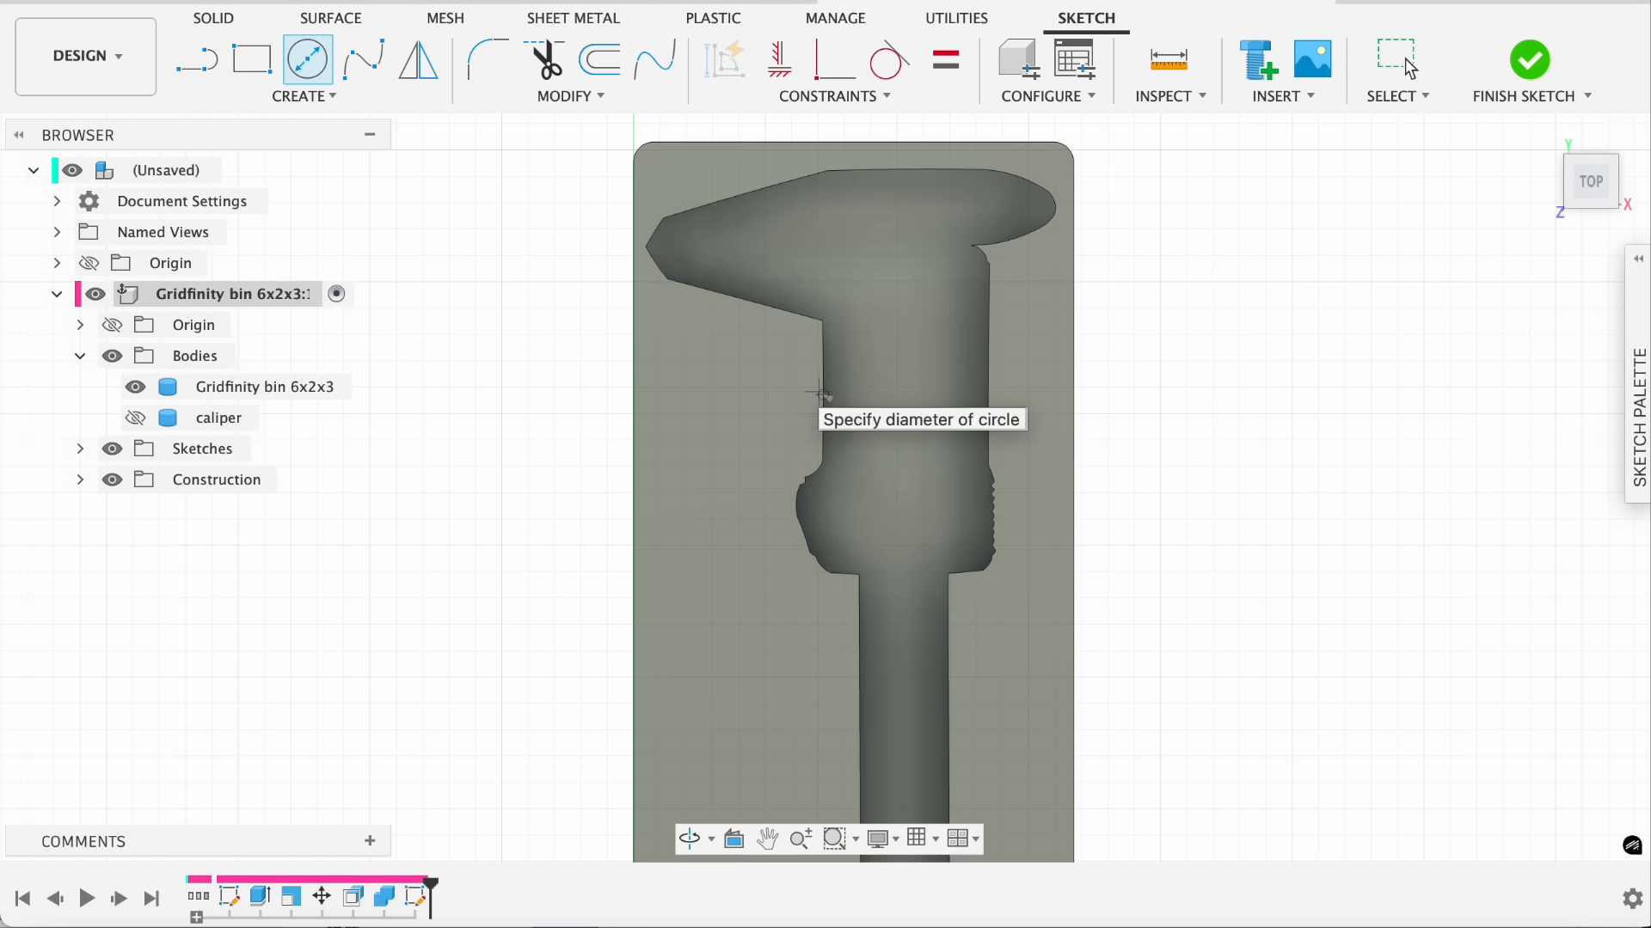
right_click(1172, 281)
left_click(1186, 215)
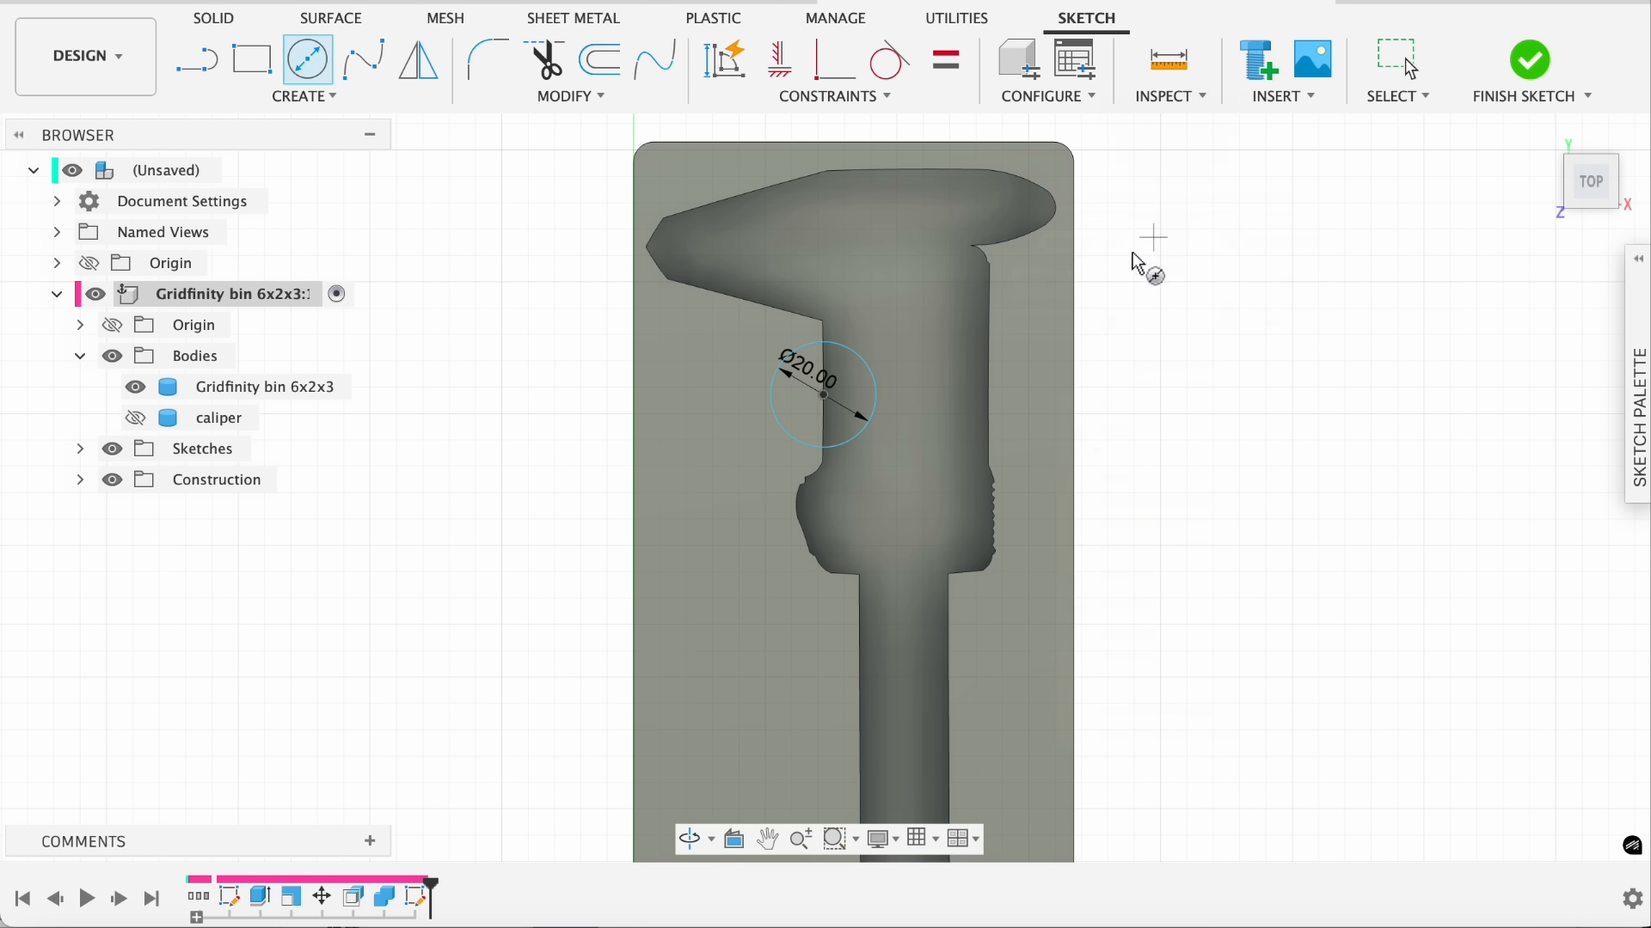
left_click(989, 384)
key("Return")
key("Escape")
Join the two circle centres with a horizontal construction line and finish the sketch.
left_click(824, 394)
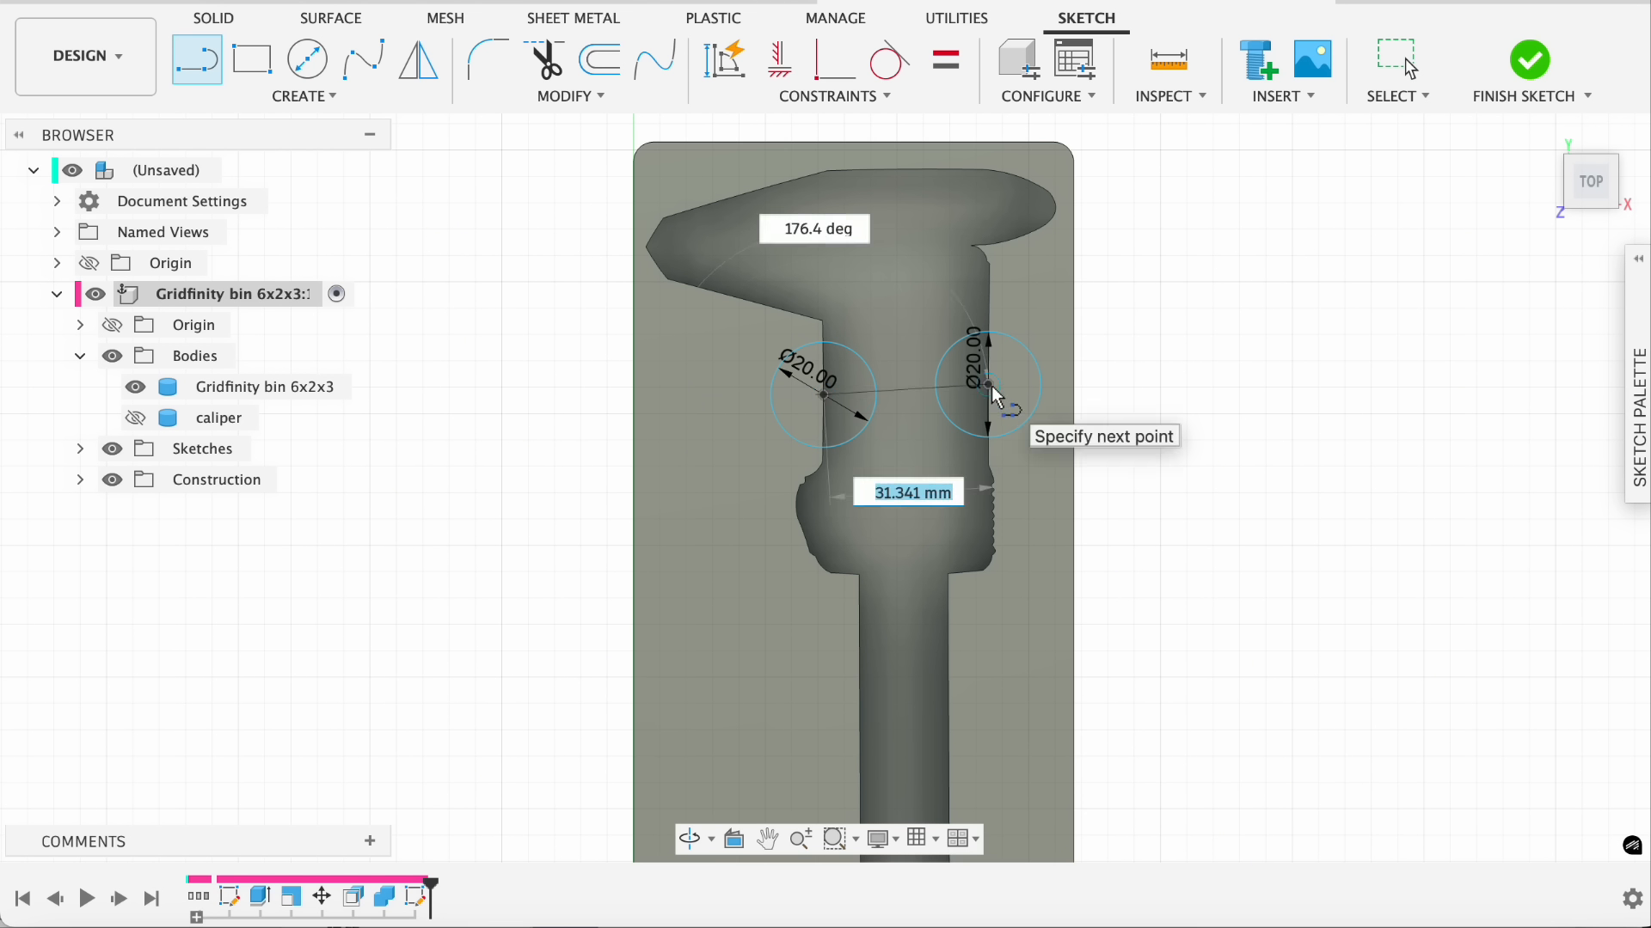
left_click(989, 384)
key("h")
left_click_drag(989, 358, 989, 385)
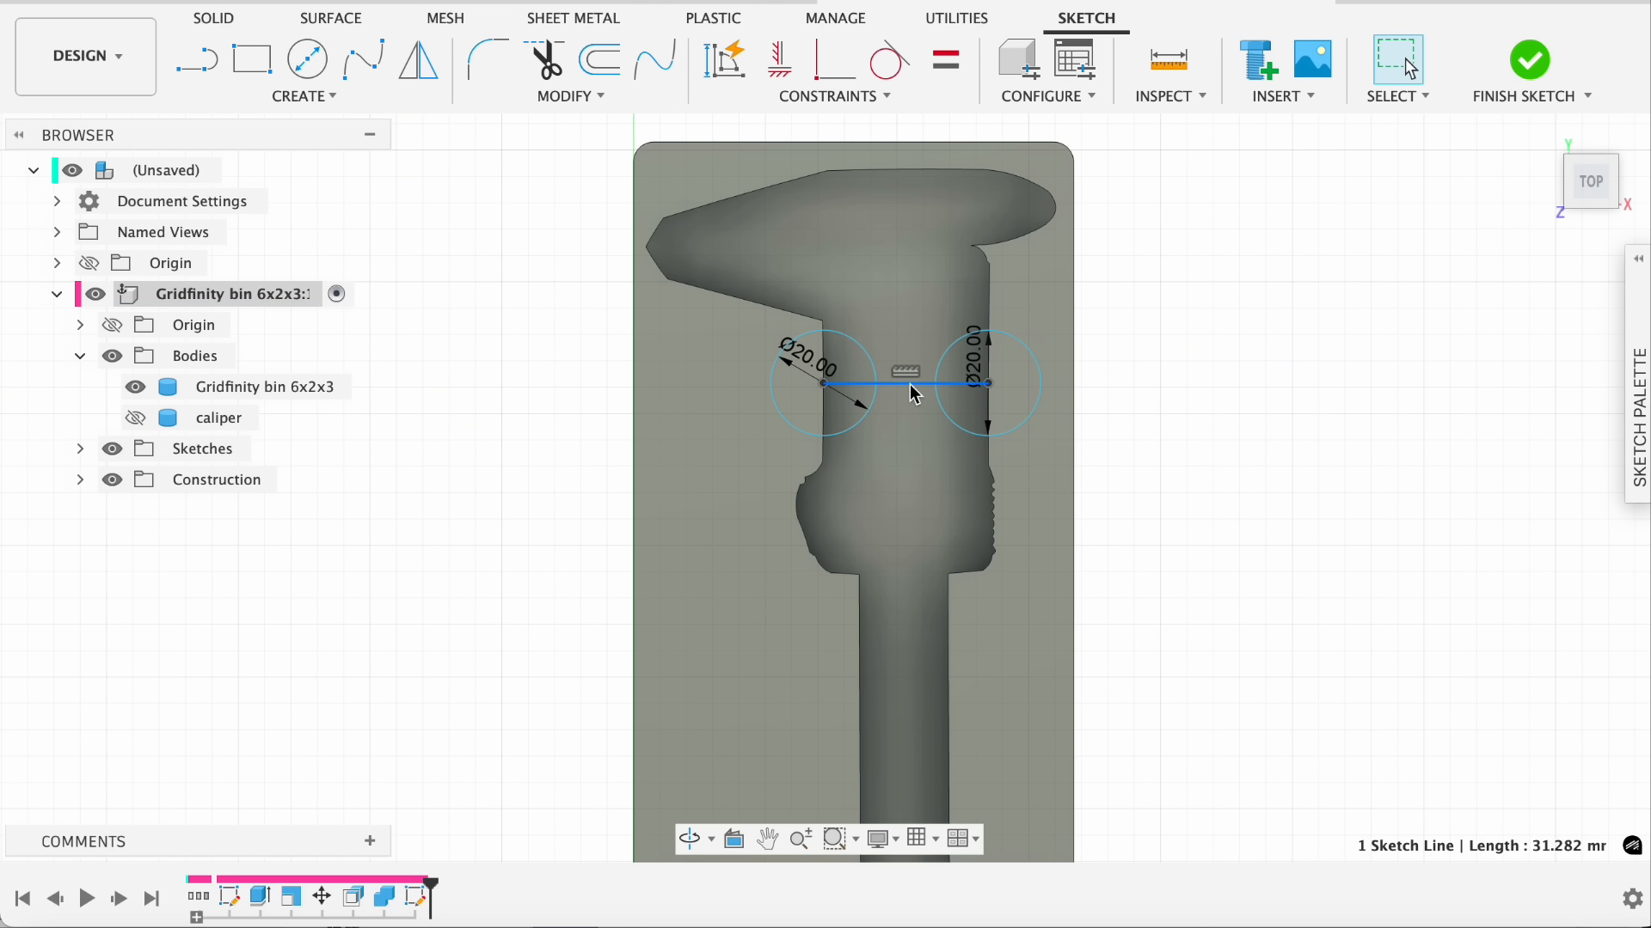
key("x")
left_click(1204, 353)
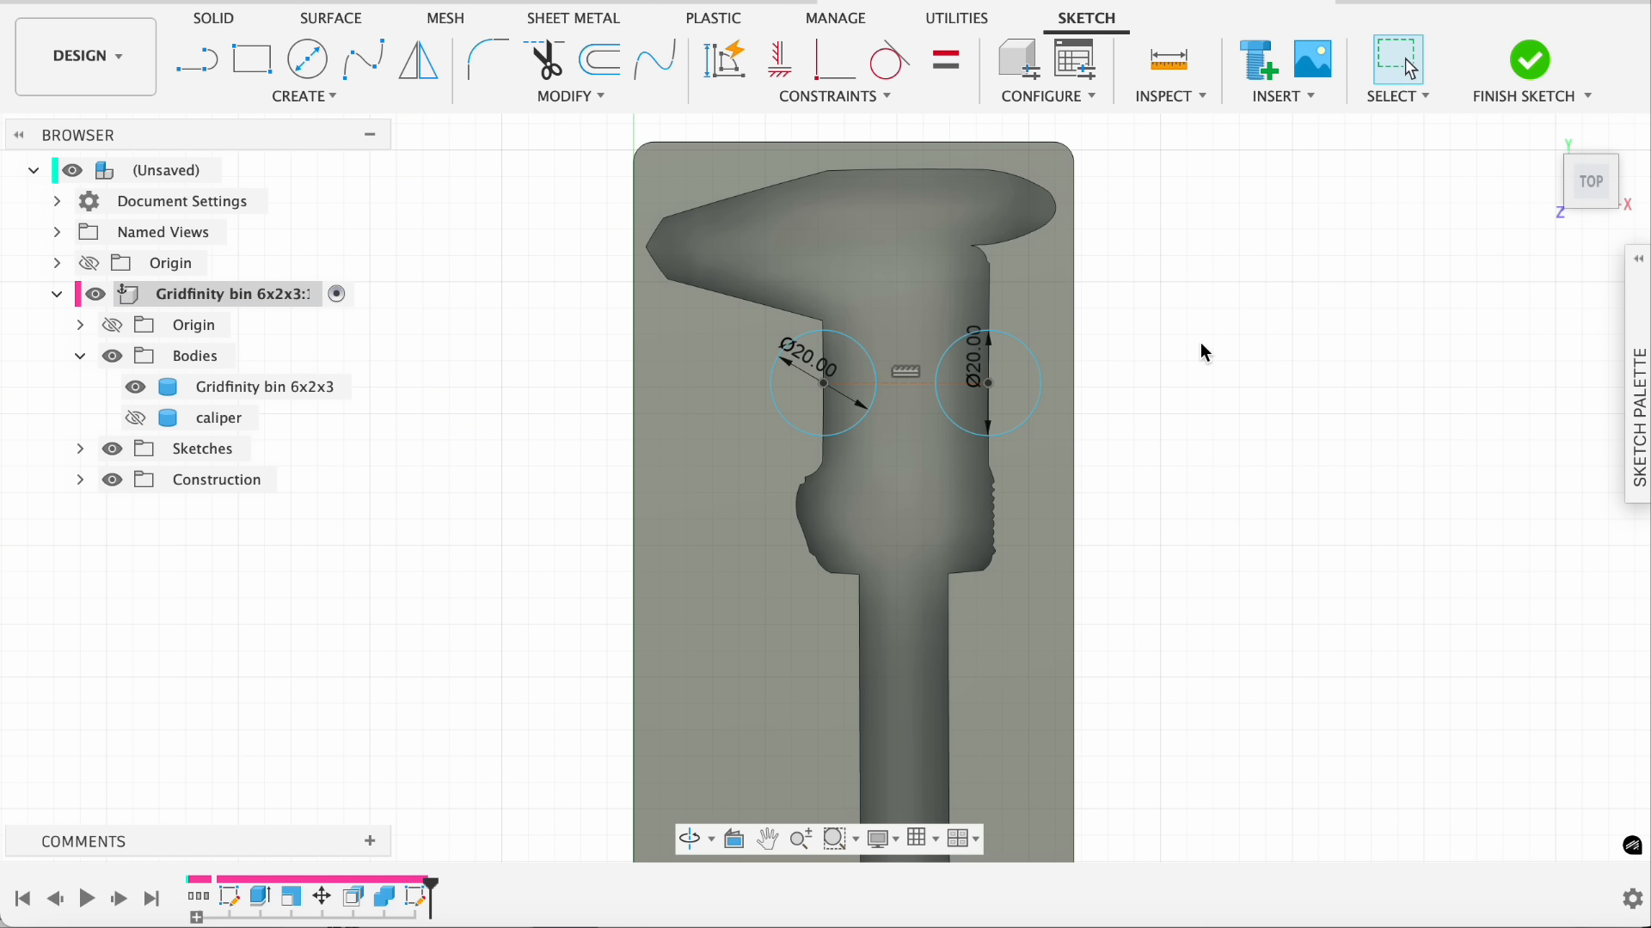
left_click(1529, 62)
Extrude both full circles by -15 mm into the bin as finger recesses beside the caliper pocket.
key("e")
left_click(815, 422)
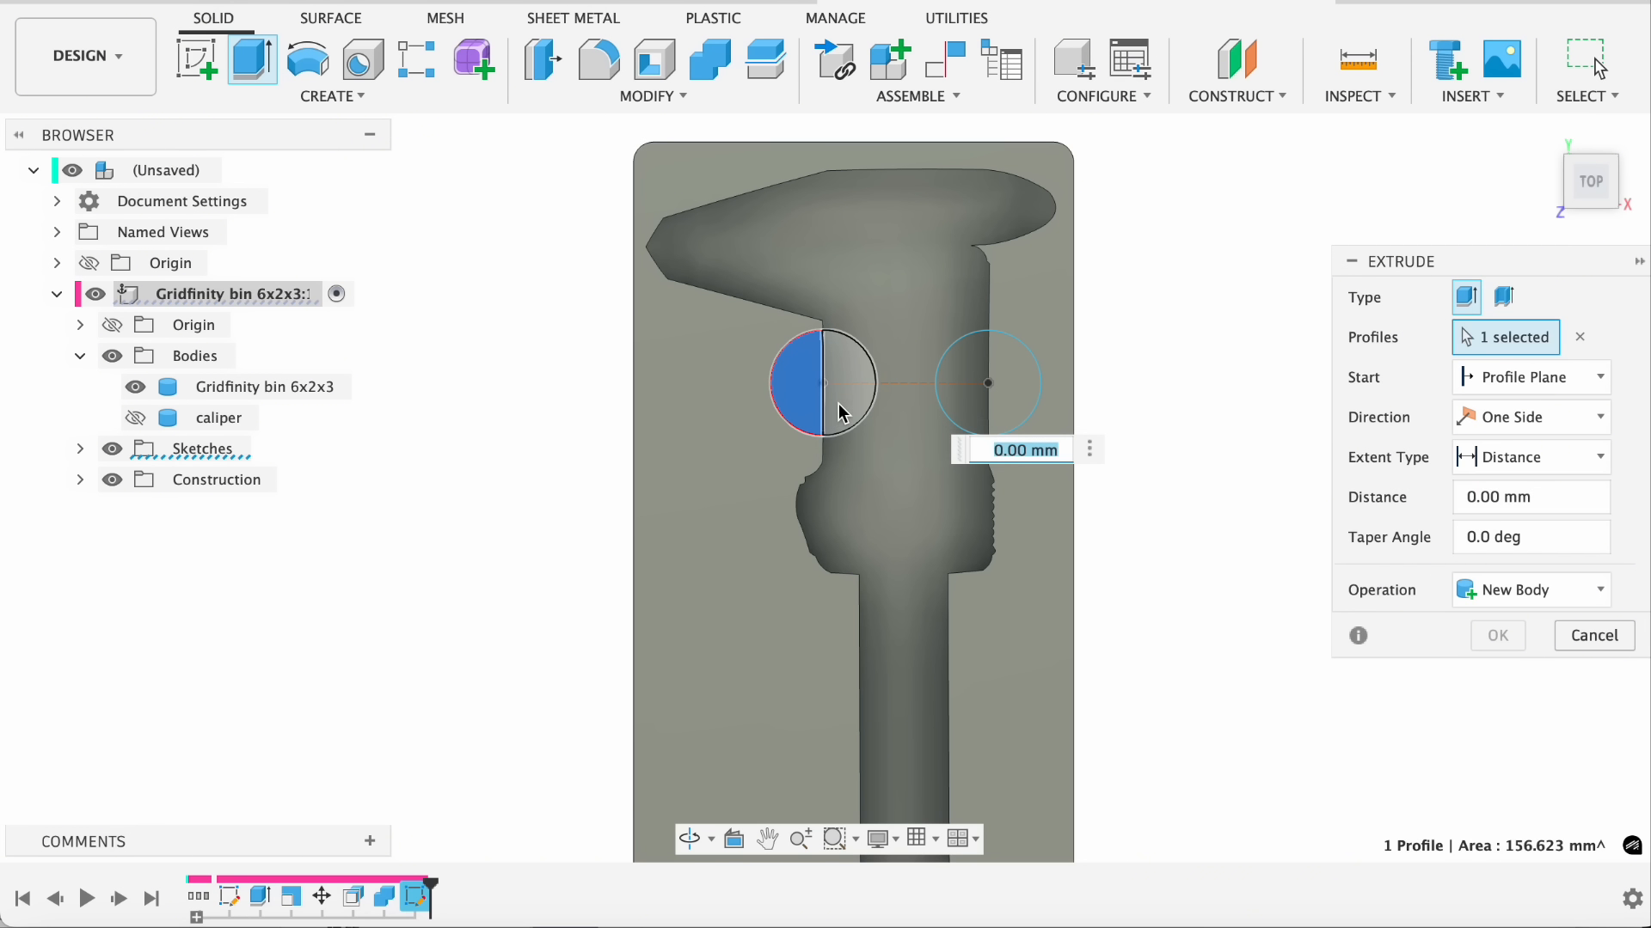
left_click(856, 380)
left_click(967, 386)
left_click(1032, 389)
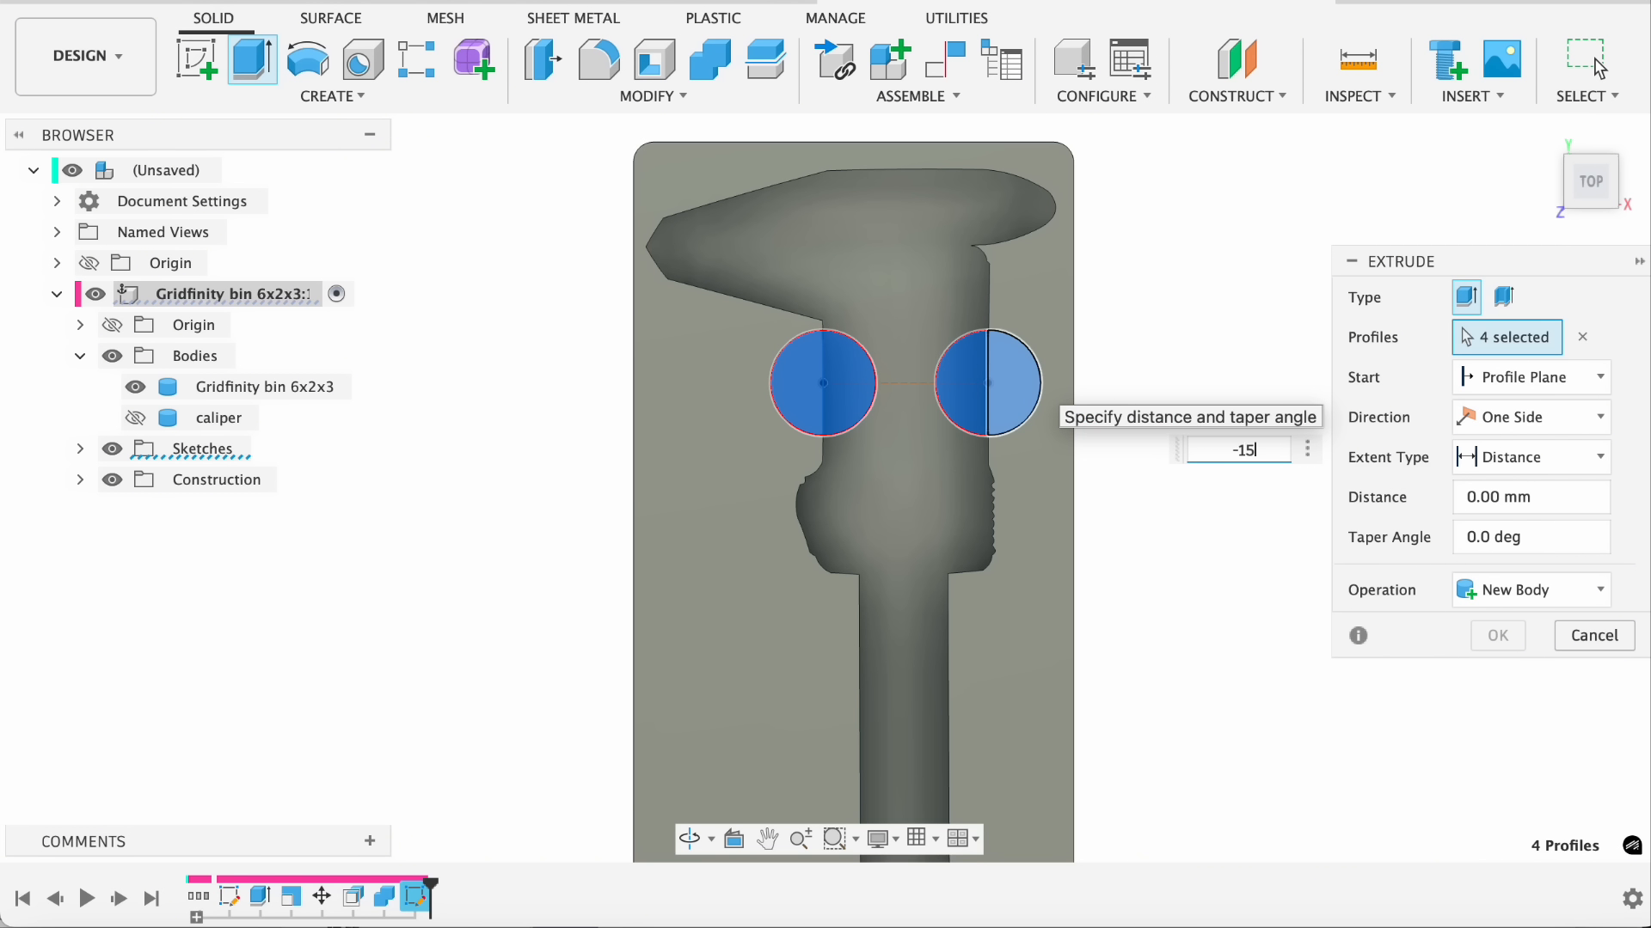
type("-15")
key("Return")
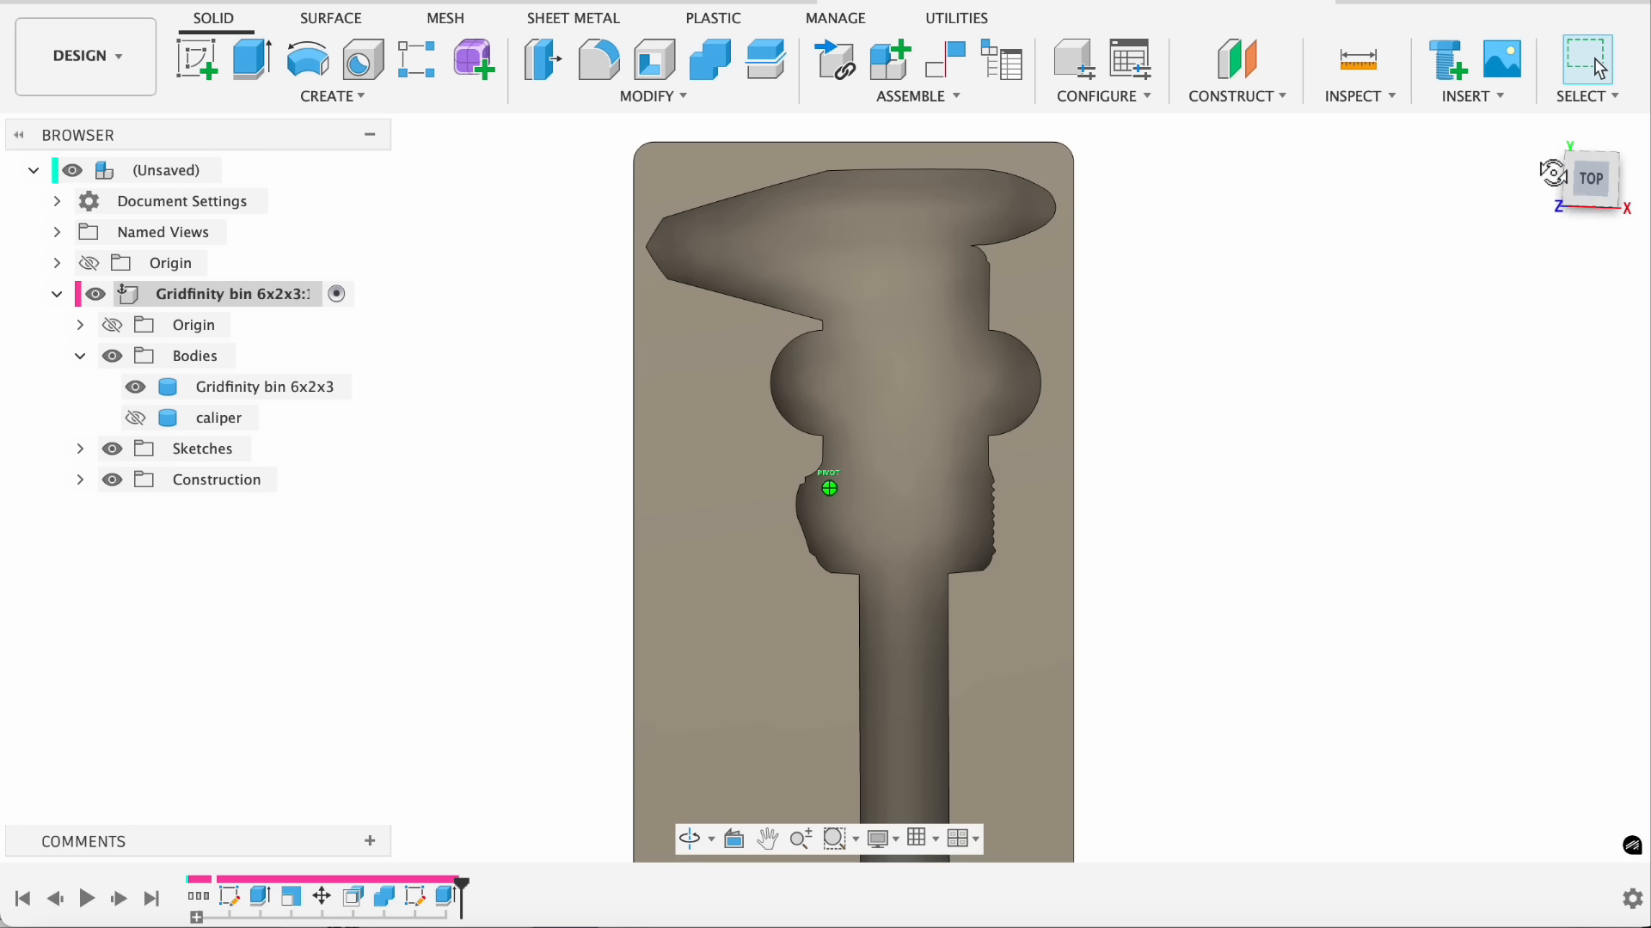
Fillet all edges of the bin's top face with a 0.7 mm radius.
left_click(1552, 172)
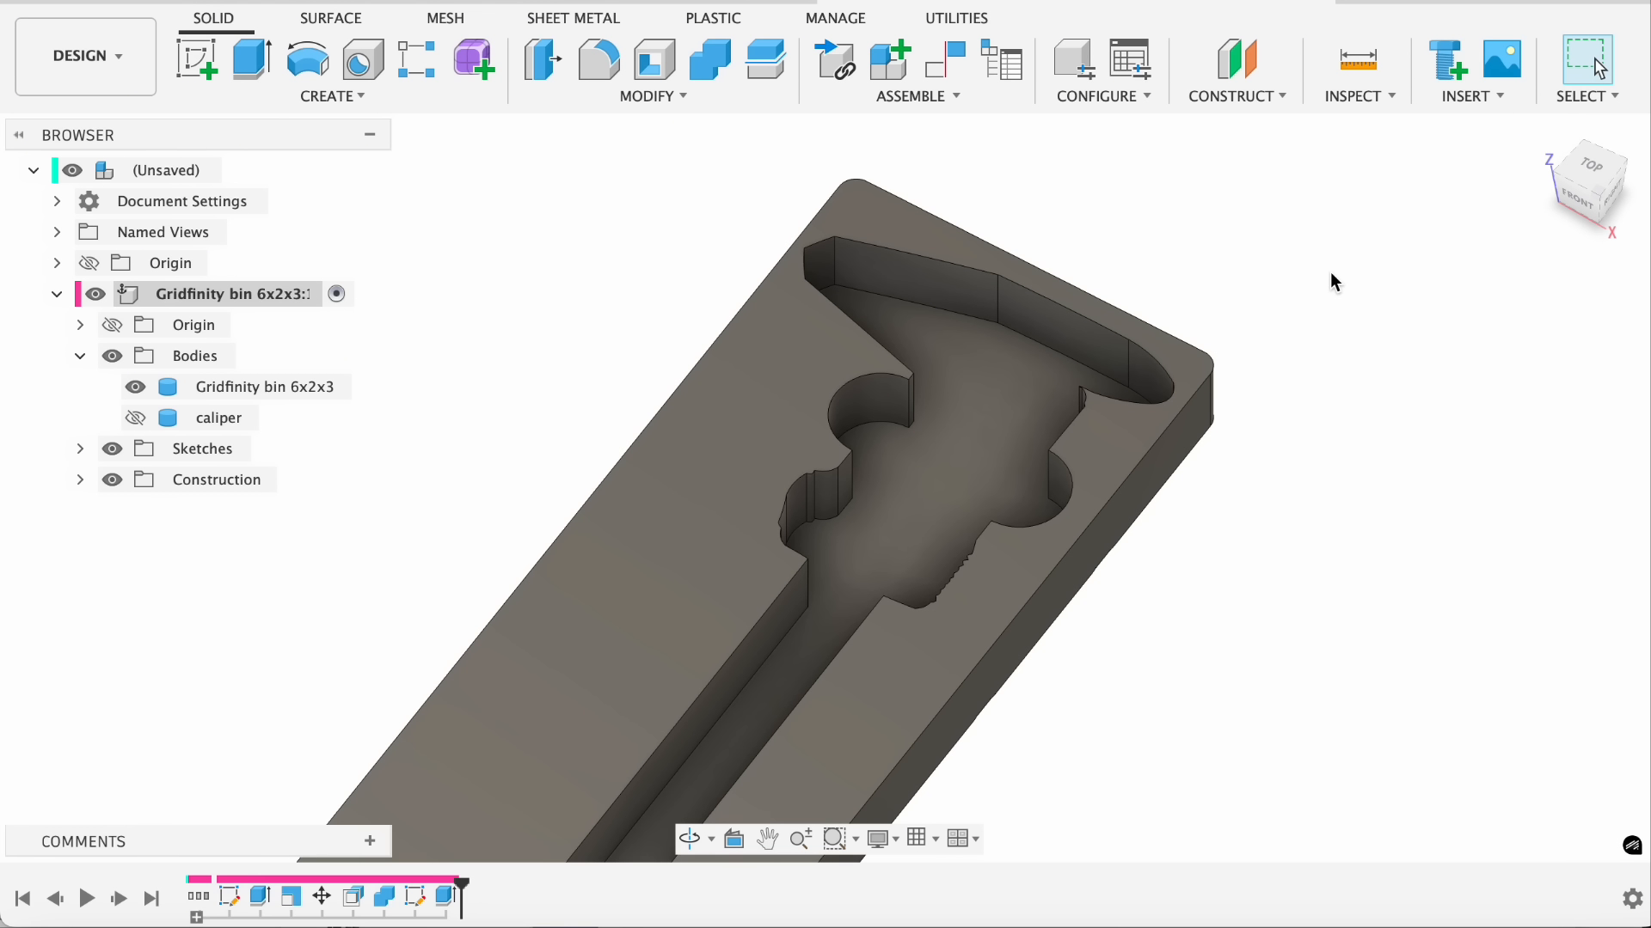
key("f")
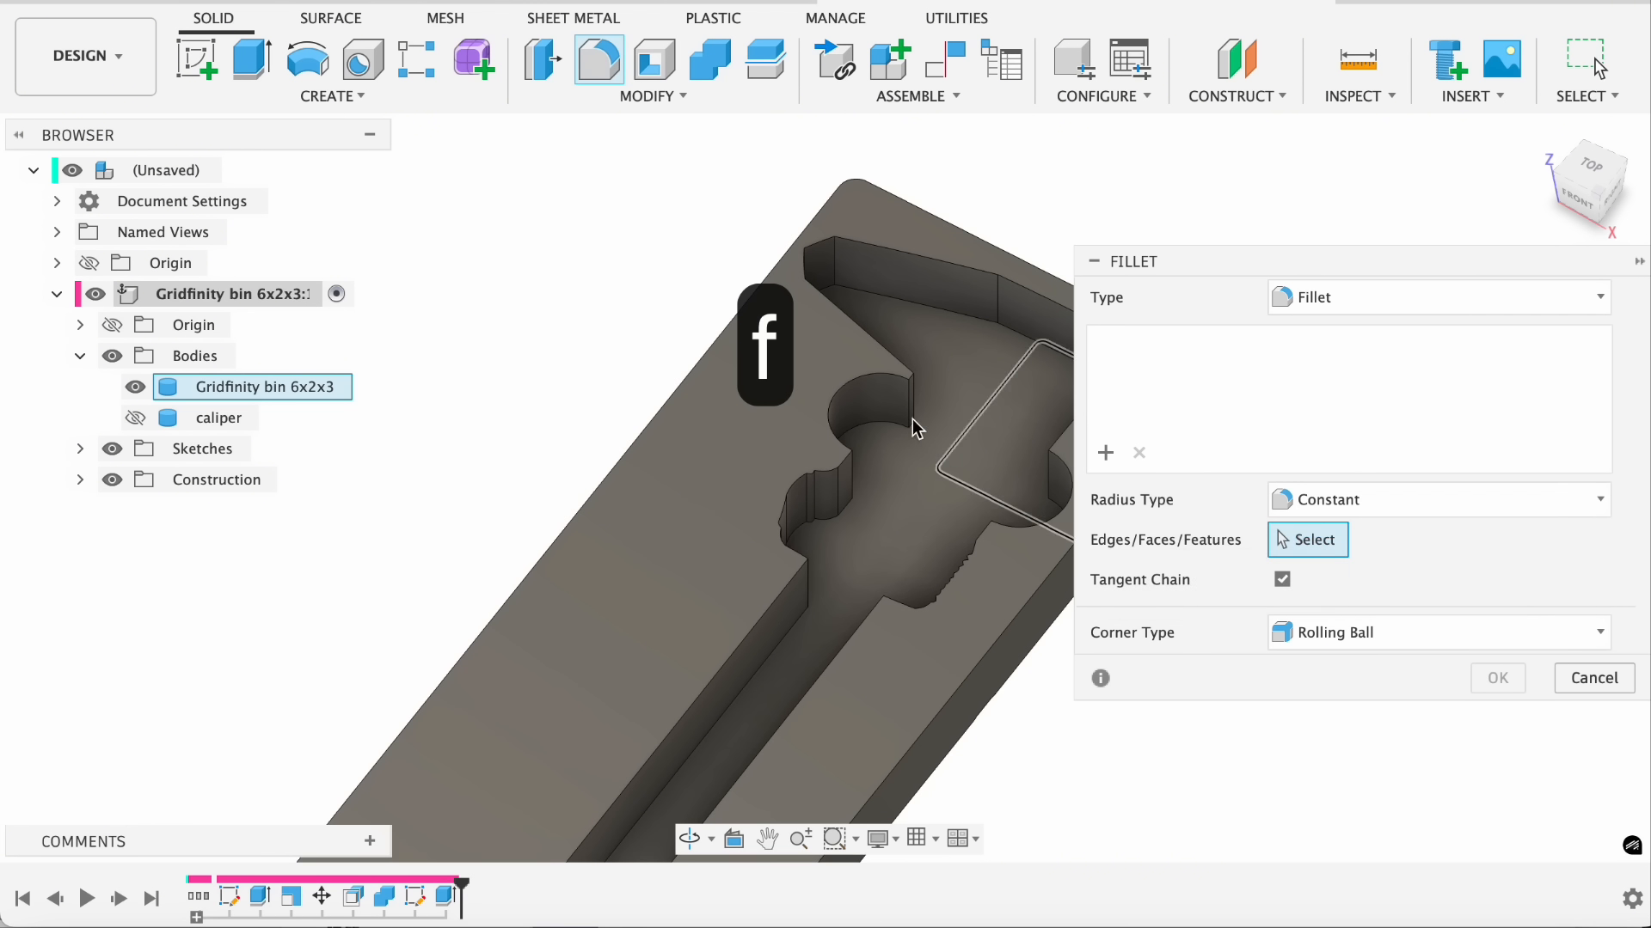
left_click(692, 508)
type("0.")
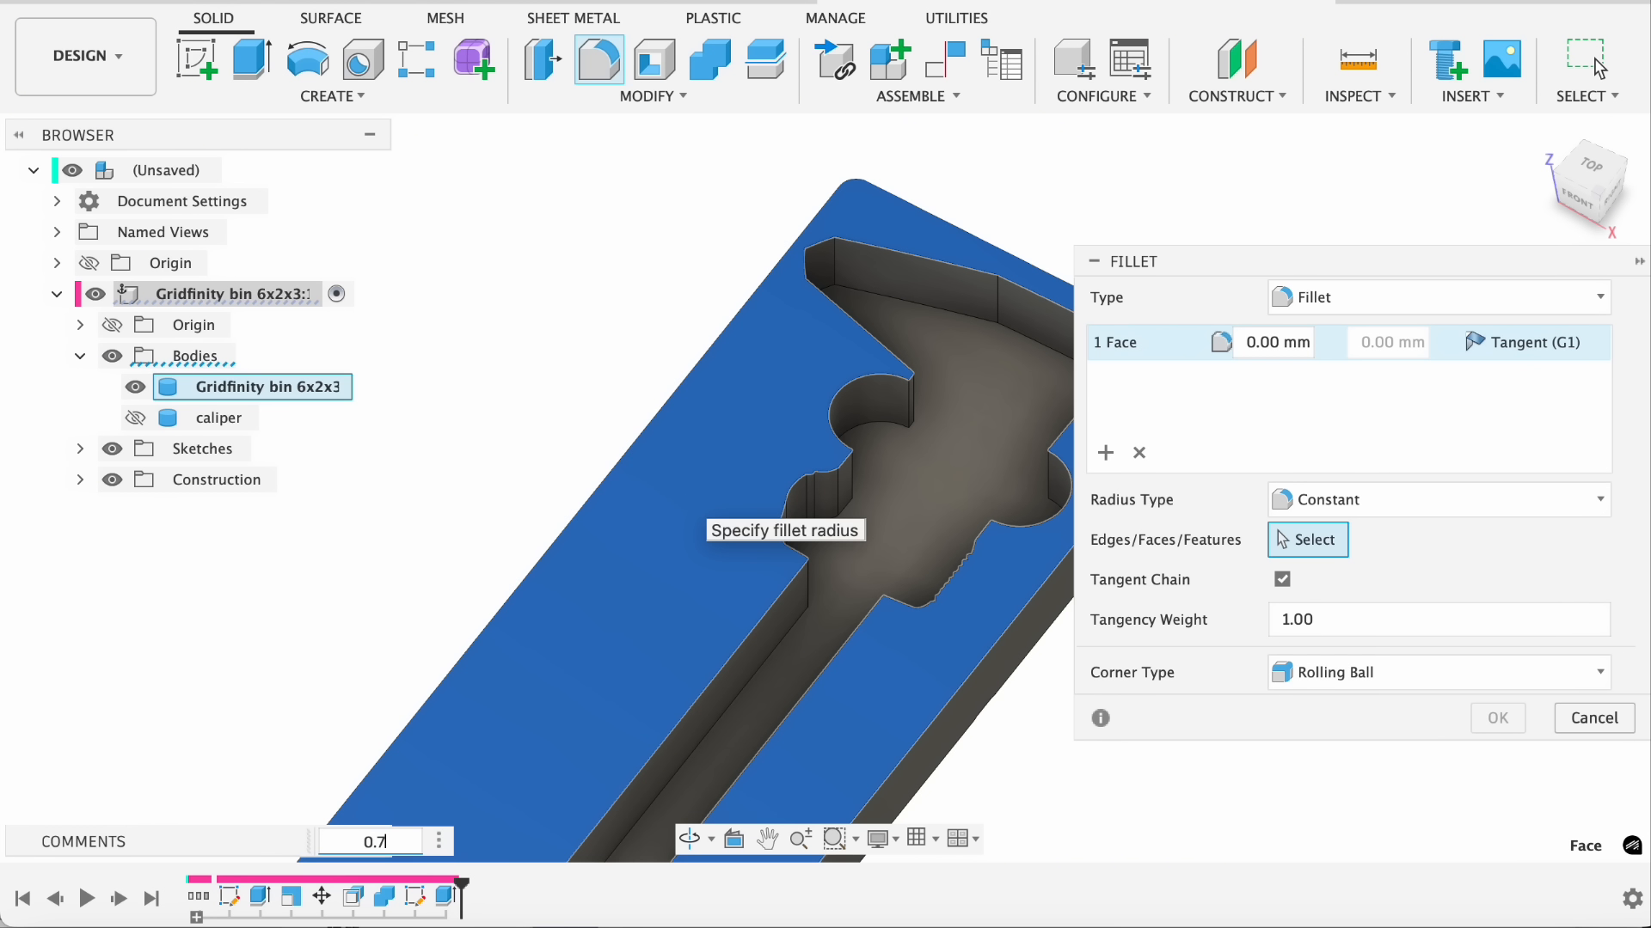
type("7")
key("Return")
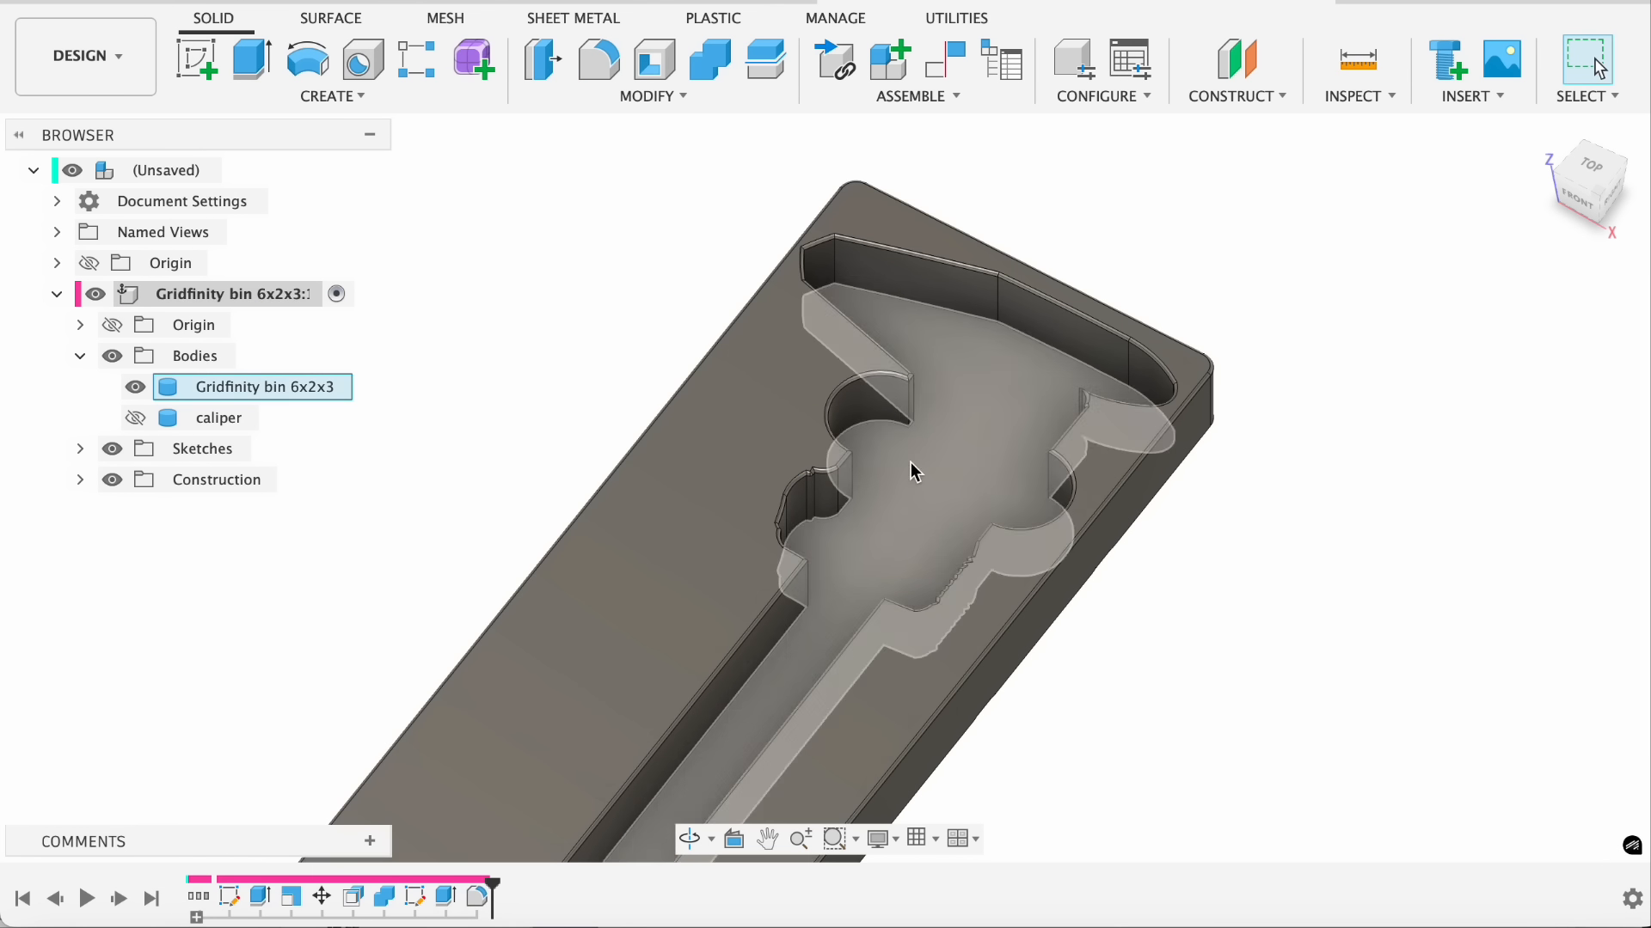
scroll(932, 331, "up", 5)
scroll(793, 348, "down", 10)
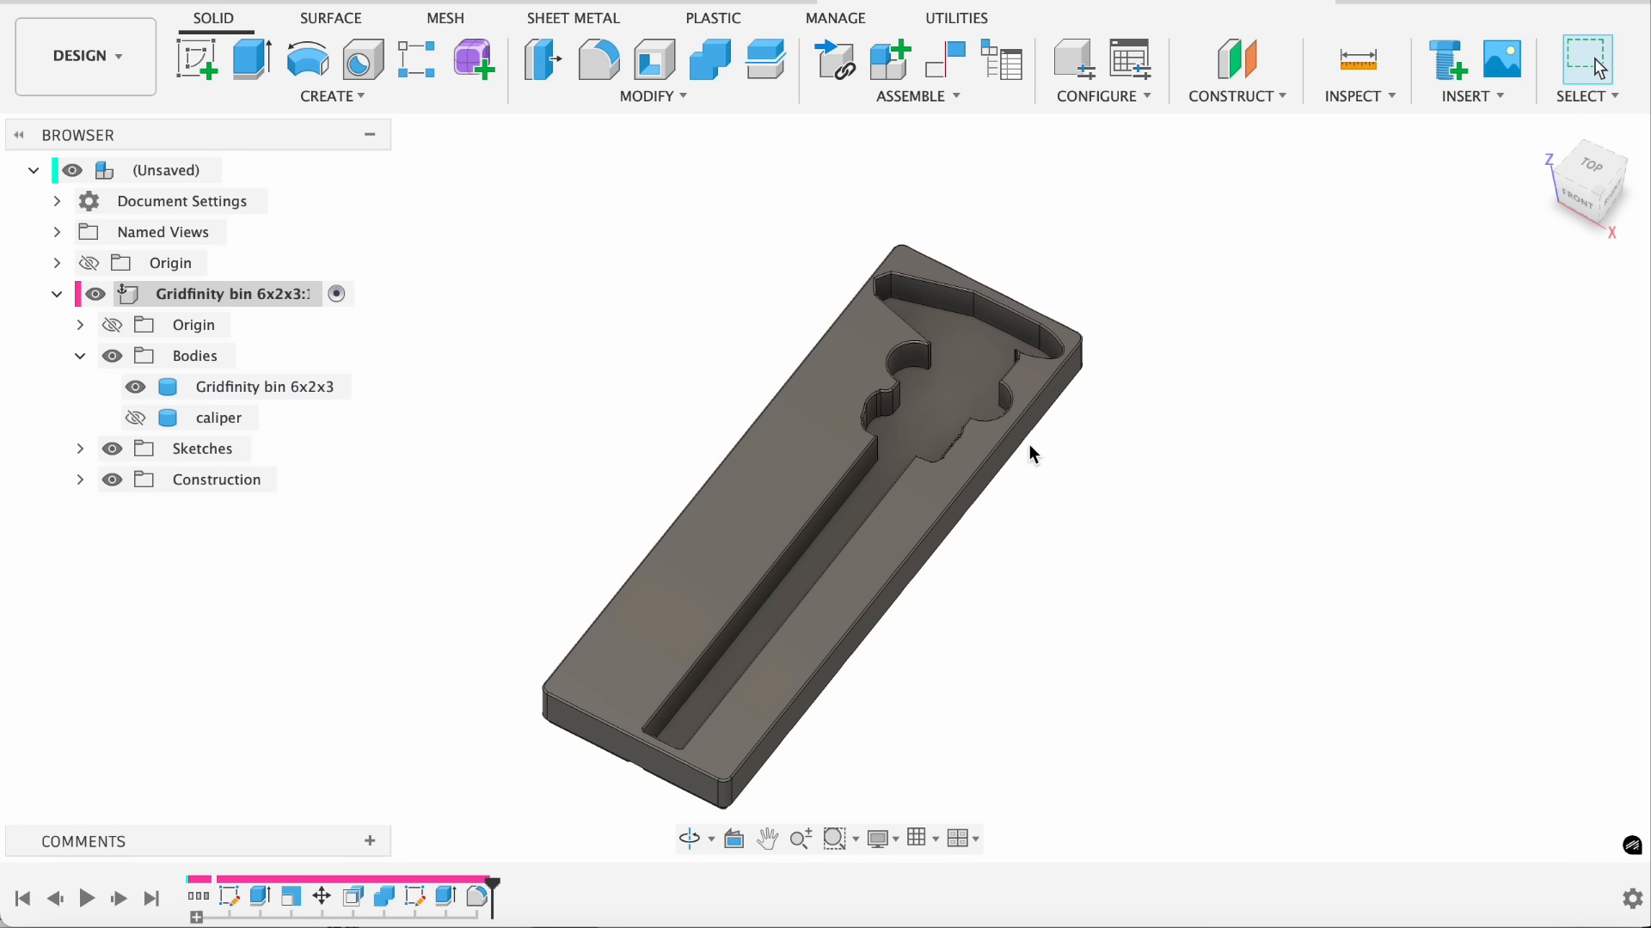
mouse_move(1570, 202)
left_mouse_down()
mouse_move(1541, 164)
mouse_move(1560, 215)
left_mouse_up()
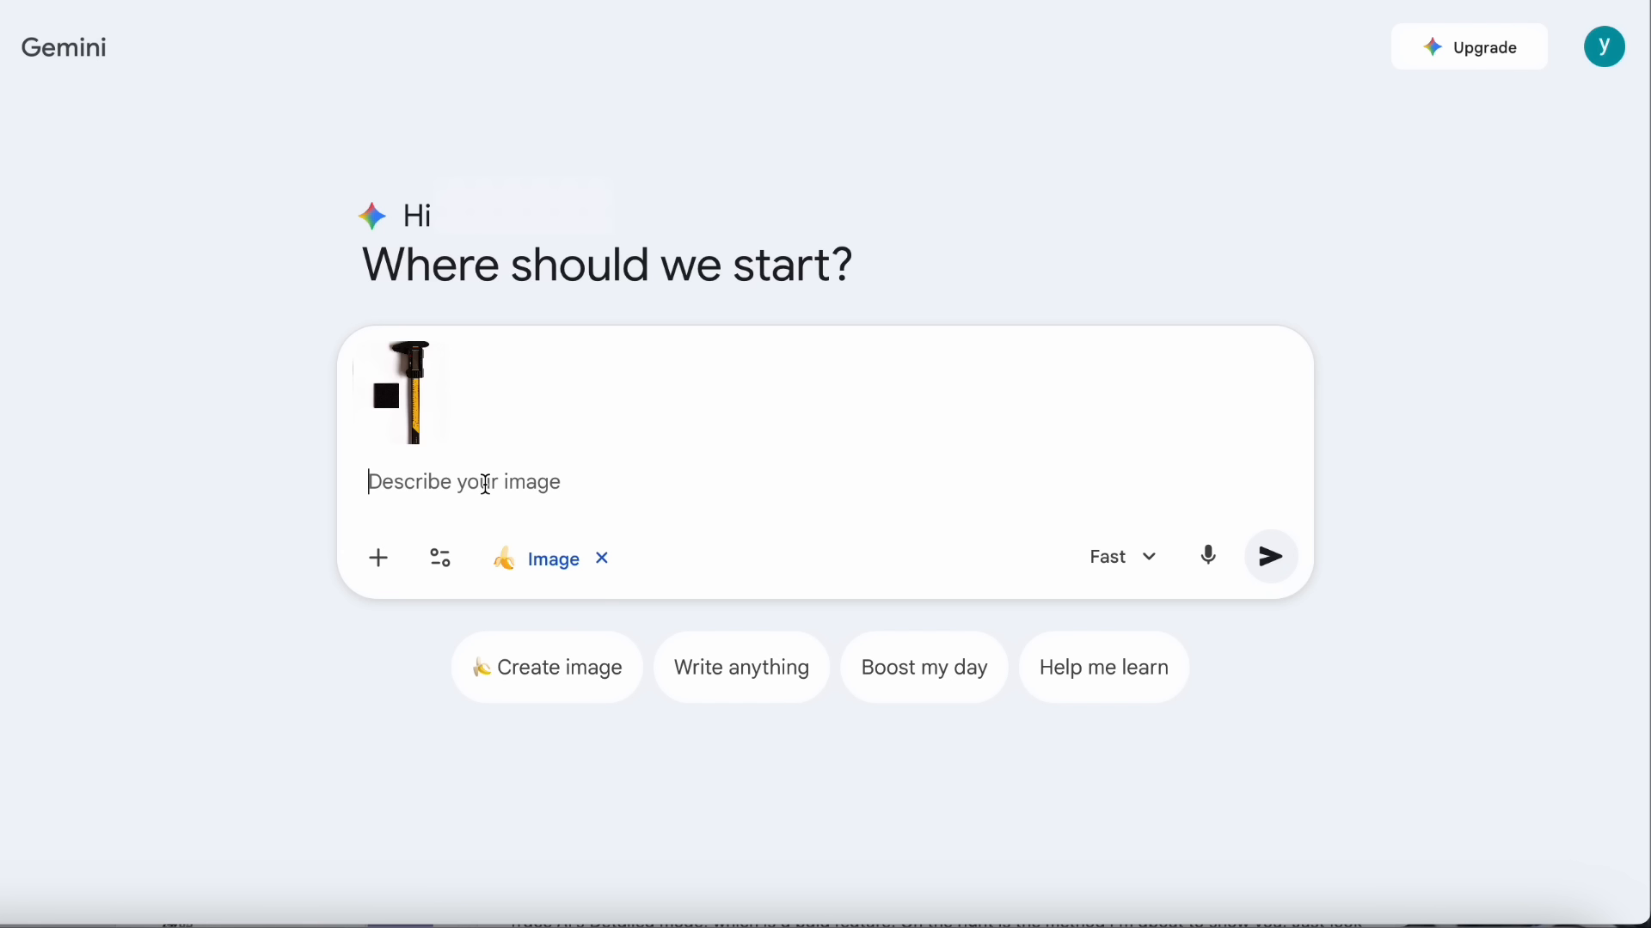
In Gemini, write an image prompt to remove the background and turn the object into a pure black silhouette, keeping the black block near it.
type("Help me remove the background and turn the object into pure black silhouette , while keeping the black block near it. DO NOT change the scale, size, or position of the object.")
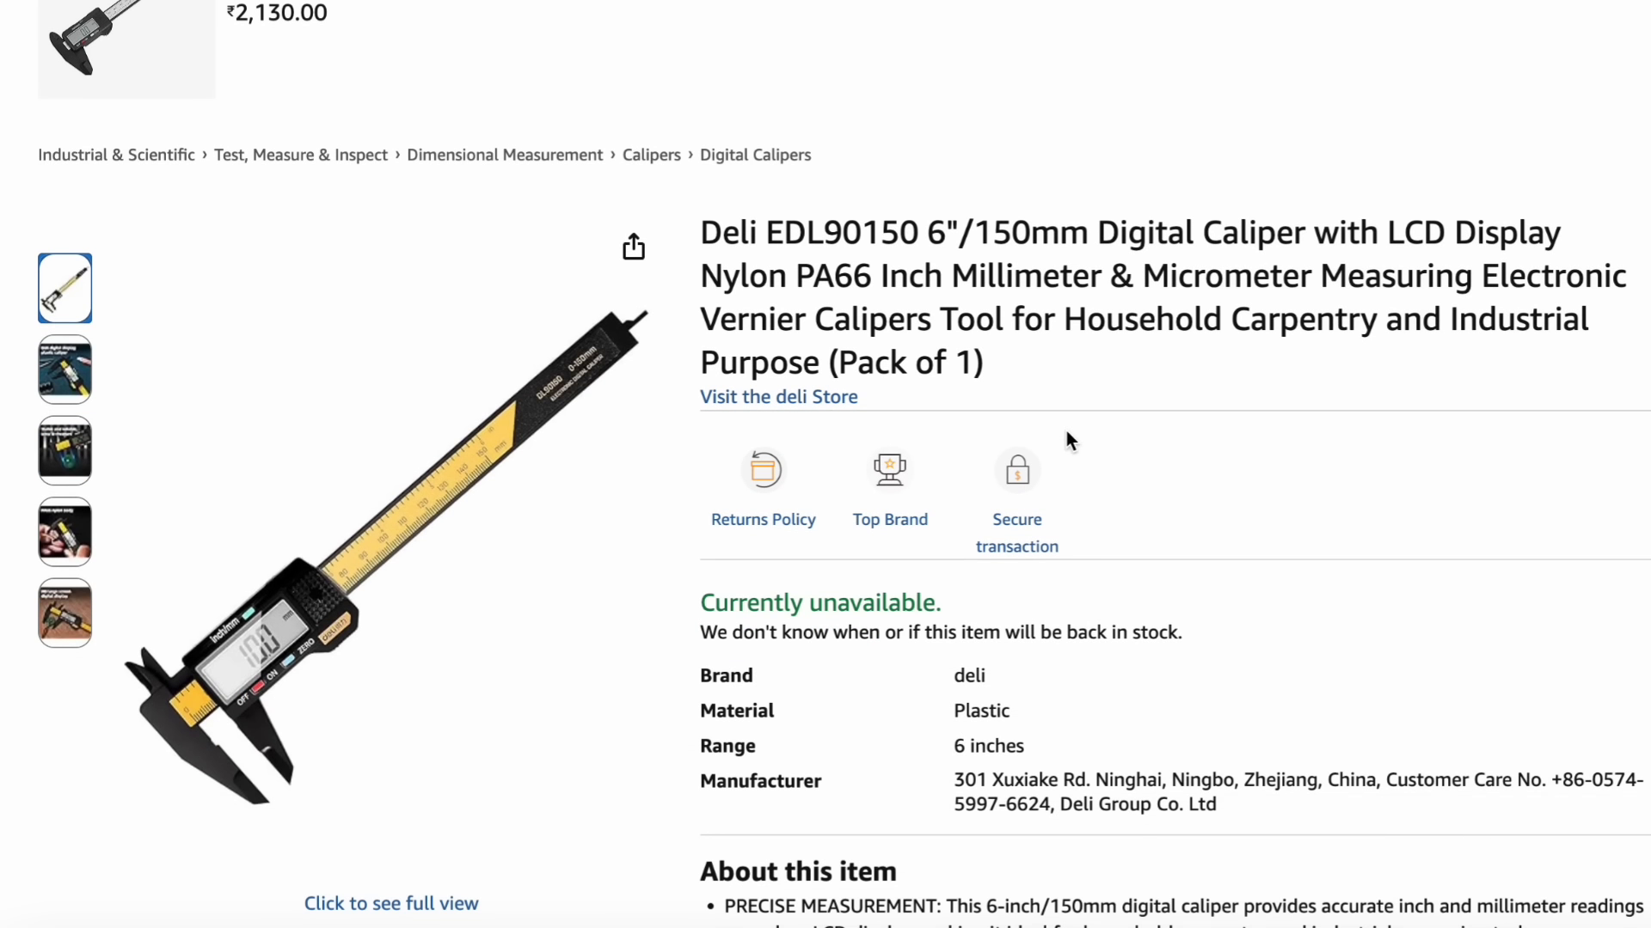
Switch to the Deli EDL90150 caliper product page and examine the enlarged photo of the scale's 150 mm end.
scroll(1066, 442, "down", 2)
mouse_move(561, 226)
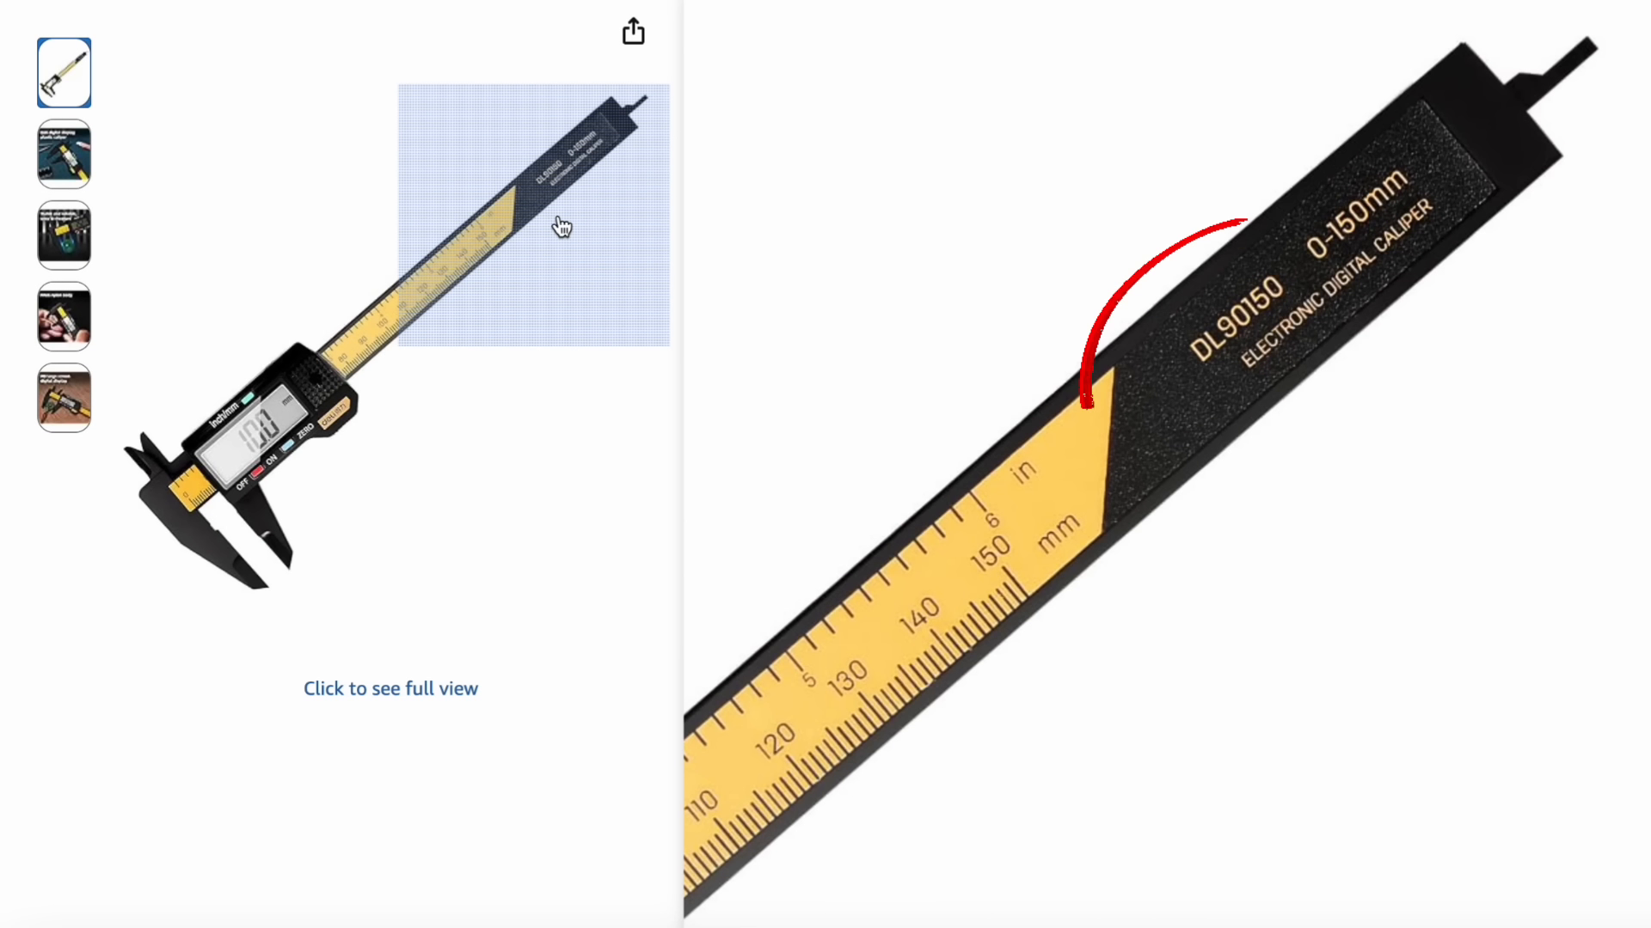